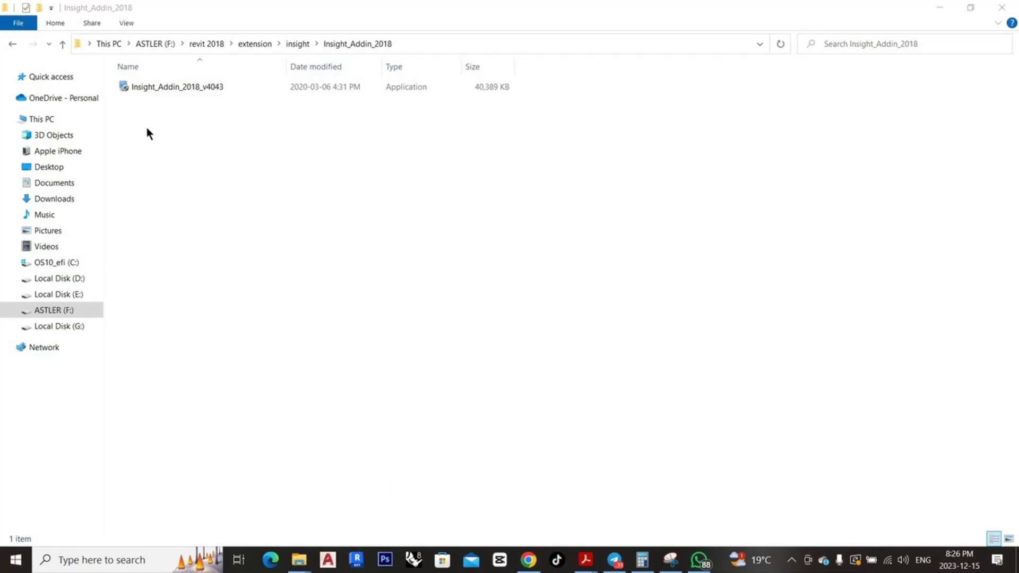
Run the Insight add-in installer as administrator and approve the UAC prompt
left_click(131, 87)
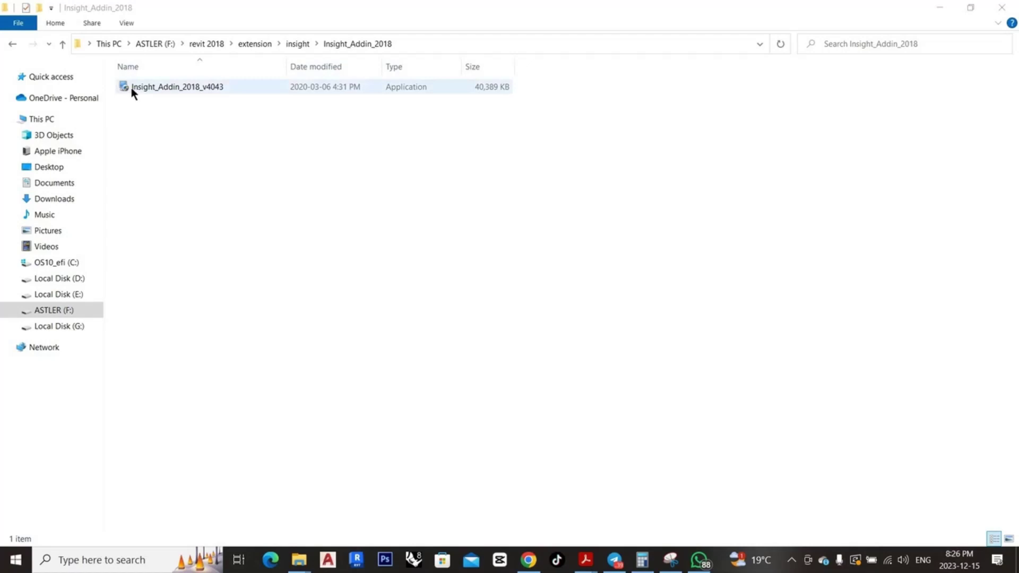
left_click(172, 90)
right_click(172, 88)
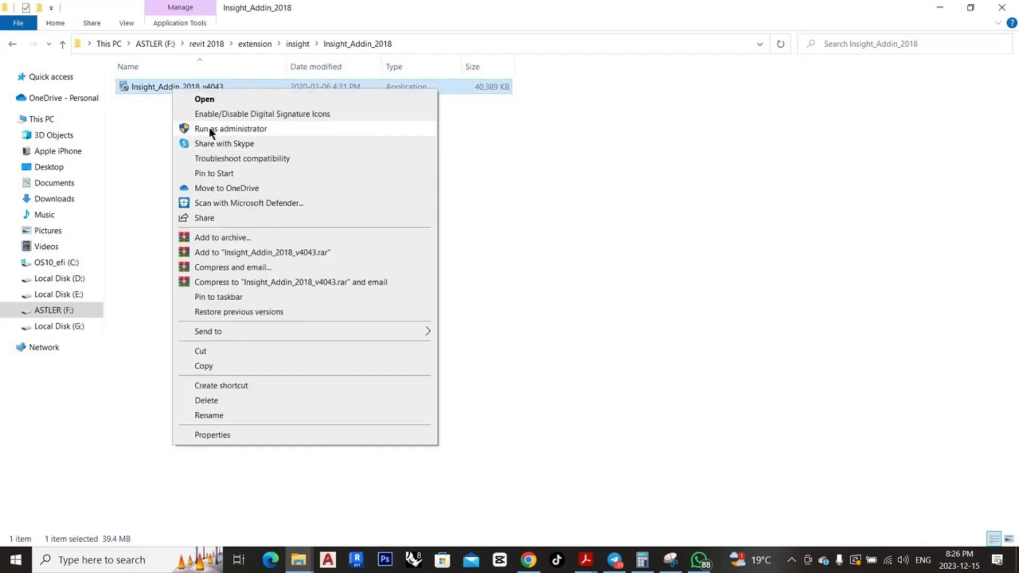
left_click(240, 127)
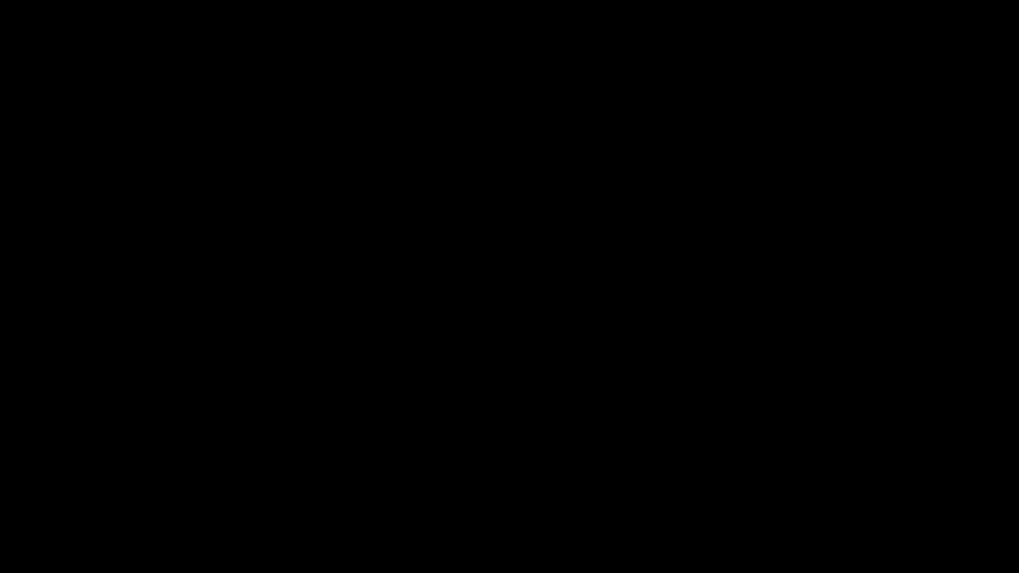
left_click(420, 380)
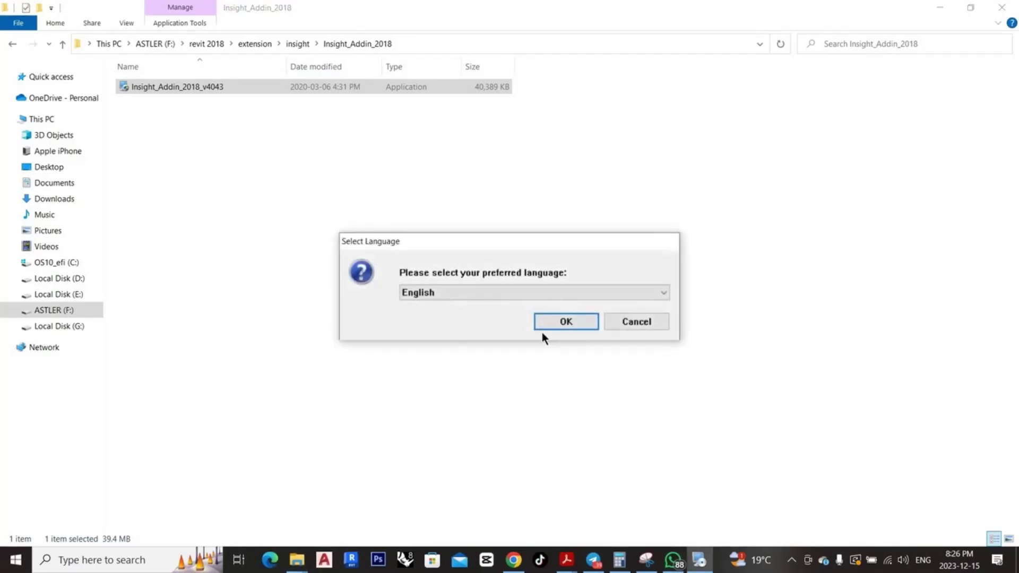
Complete the Insight setup in English, accepting the licence, installing, and finishing the wizard
left_click(565, 324)
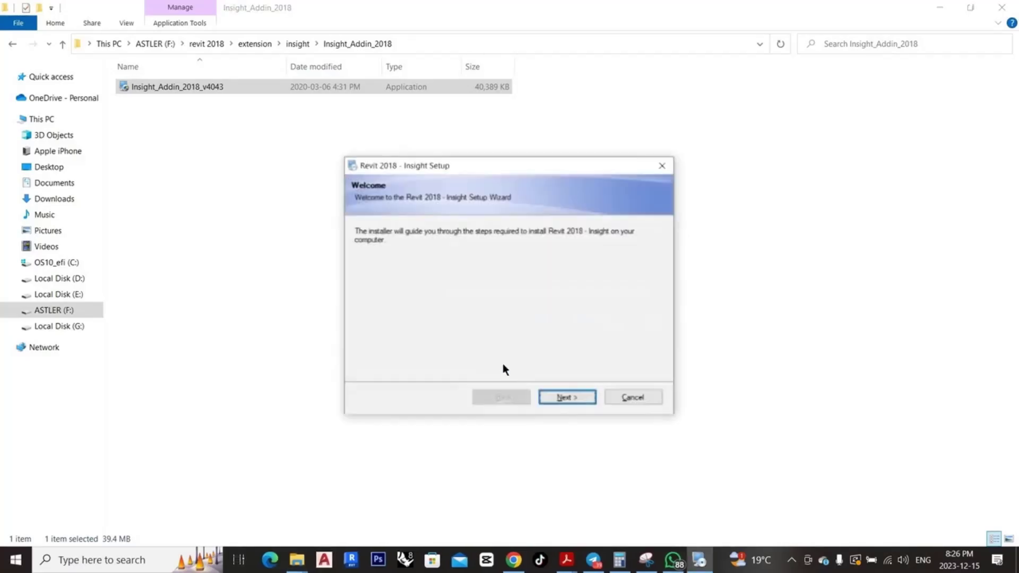
left_click(564, 400)
left_click(377, 358)
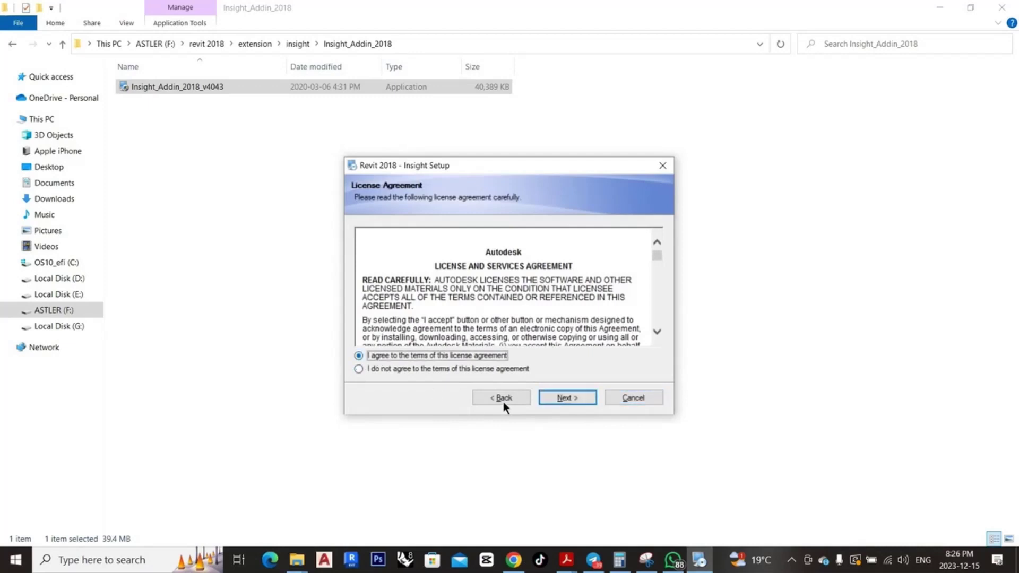
left_click(558, 397)
left_click(581, 401)
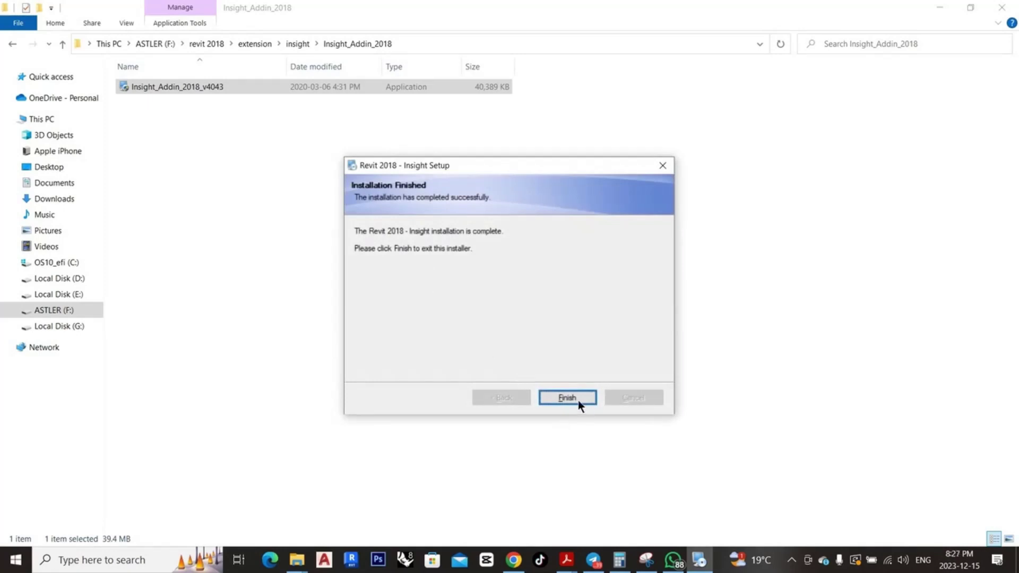
left_click(578, 399)
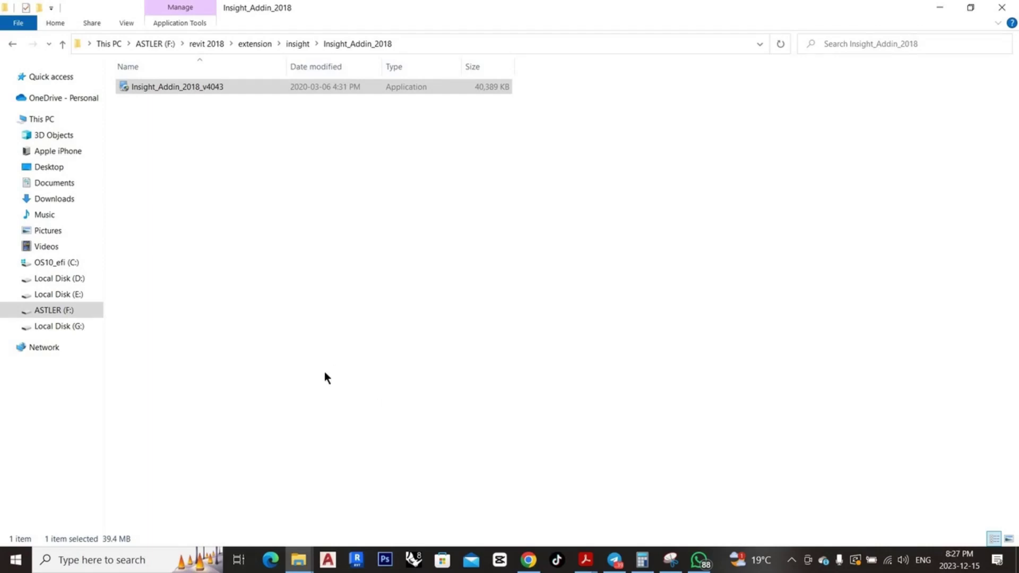
Search 'rev' from the Start menu to launch Revit 2018 and open ELEVATIONS.0172 in 3D
left_click(137, 558)
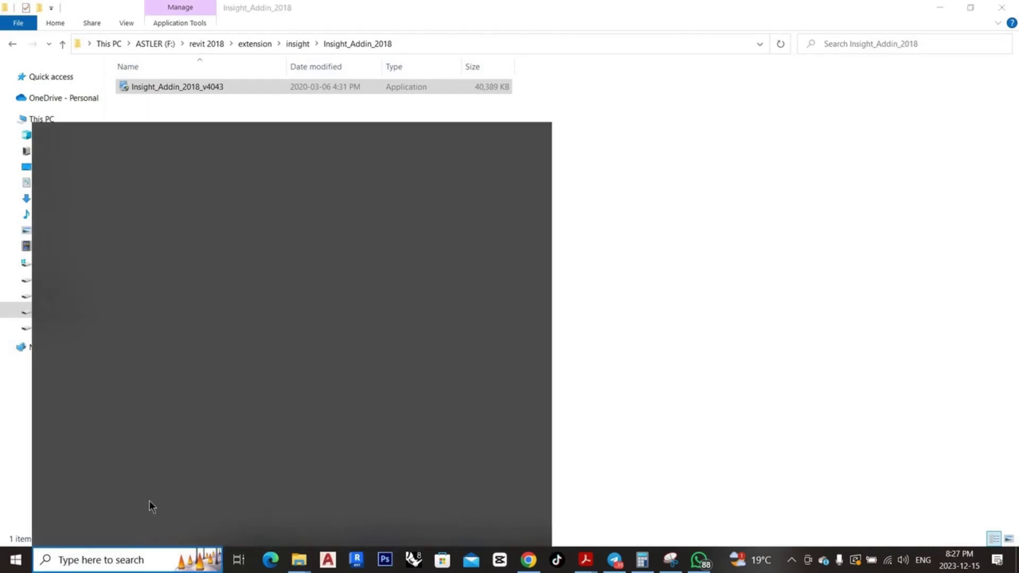
type("rev")
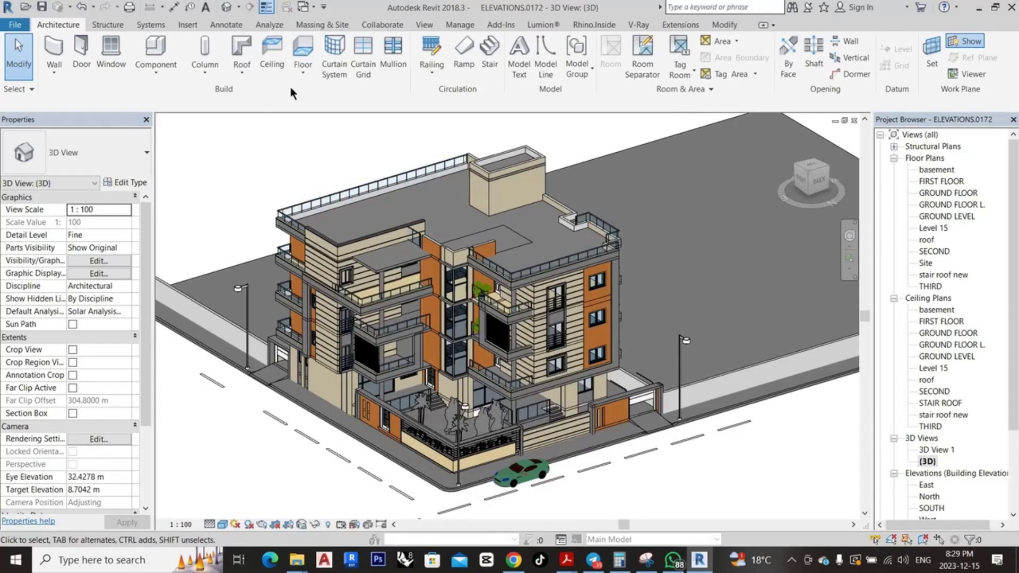
Review the Insight tools on the Analyze tab, then bring up the Manage tab's project tools
left_click(257, 25)
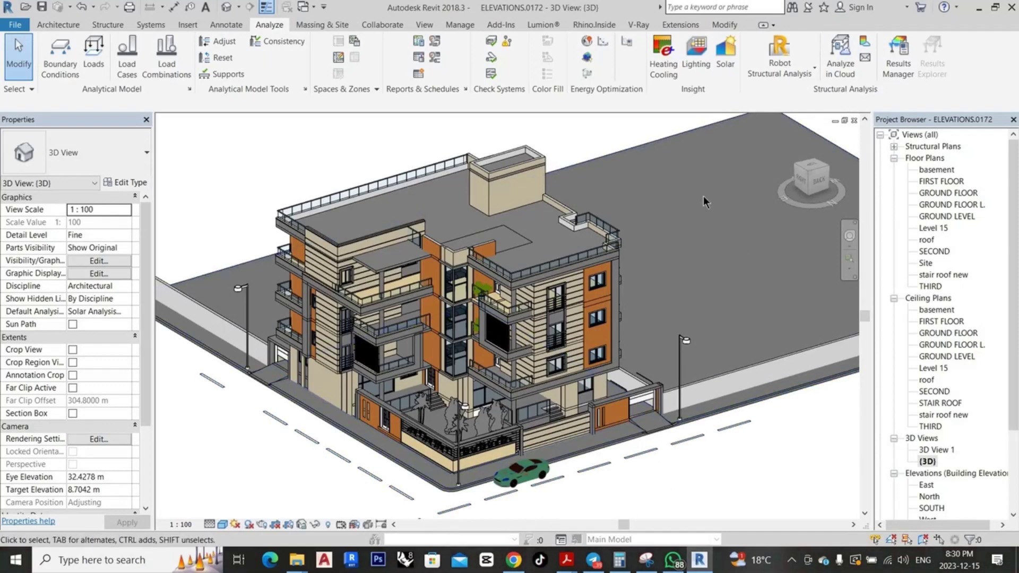
left_click(463, 24)
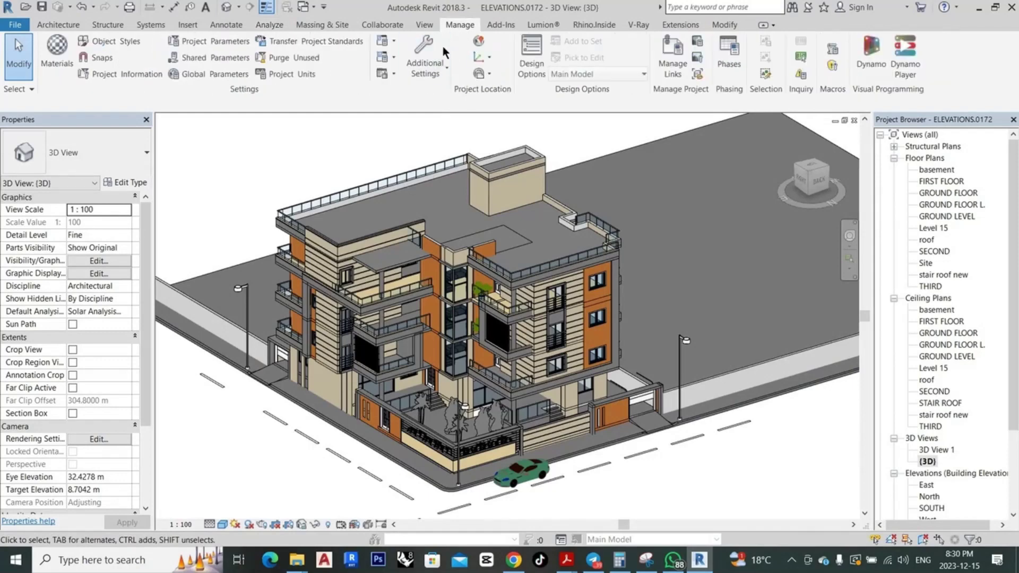
Open the Location, Weather and Site dialog and move it aside
left_click(479, 41)
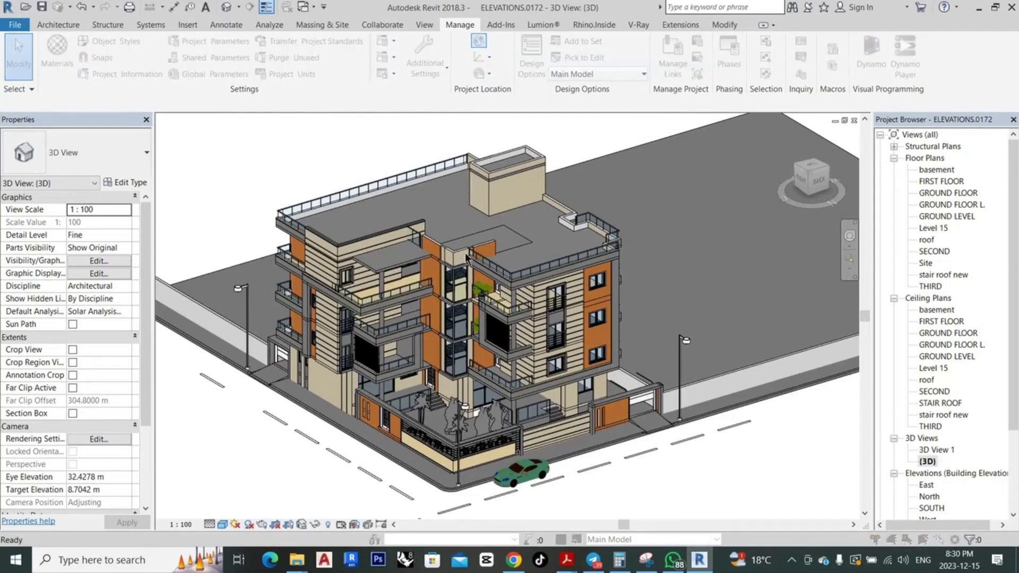
left_click_drag(478, 178, 704, 154)
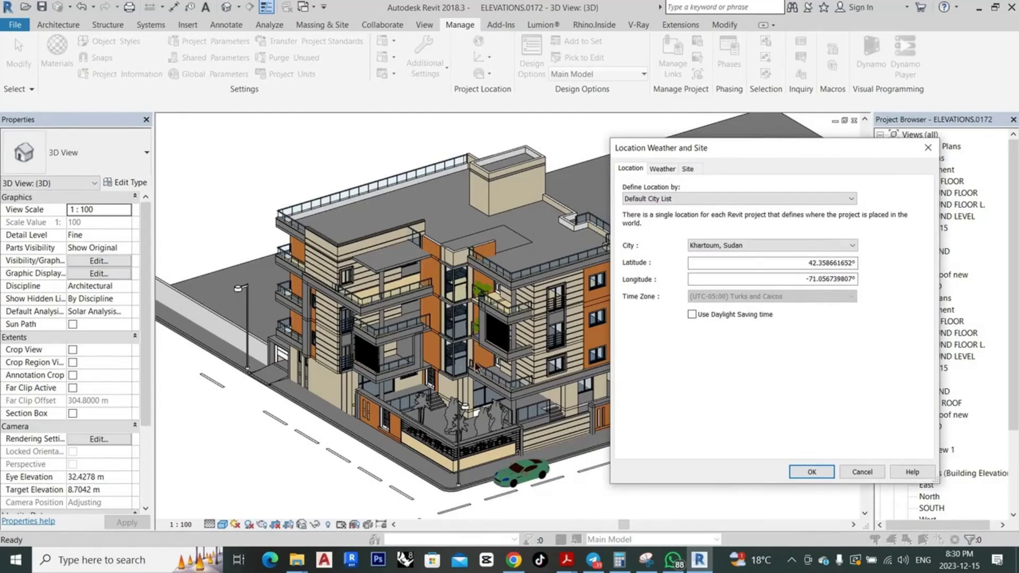
mouse_move(677, 150)
left_mouse_down()
mouse_move(563, 109)
mouse_move(379, 122)
mouse_move(342, 113)
mouse_move(373, 129)
mouse_move(358, 139)
mouse_move(361, 125)
left_mouse_up()
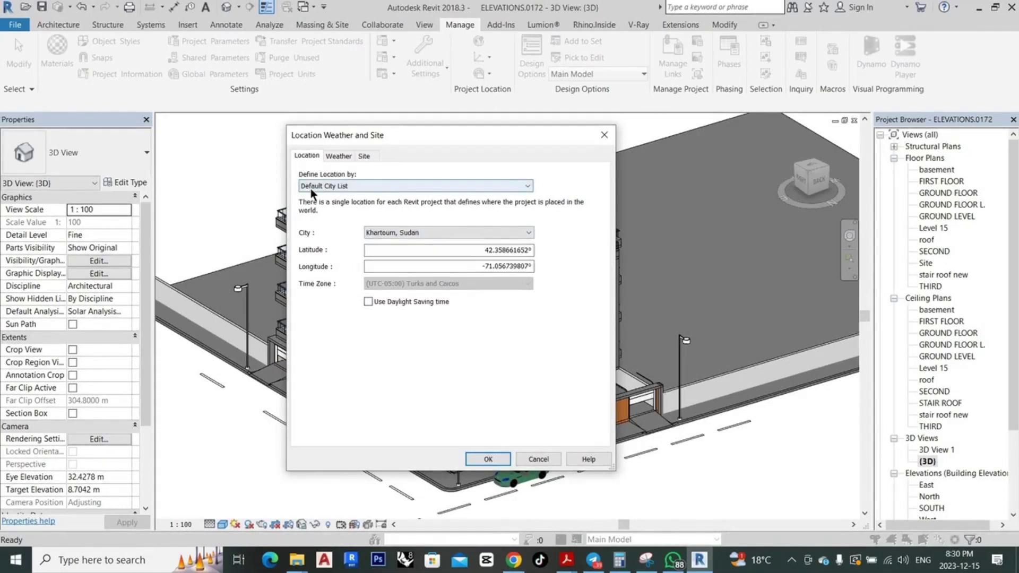
Browse the Define Location and City lists, keeping the Default City List with Khartoum, Sudan
left_click(324, 187)
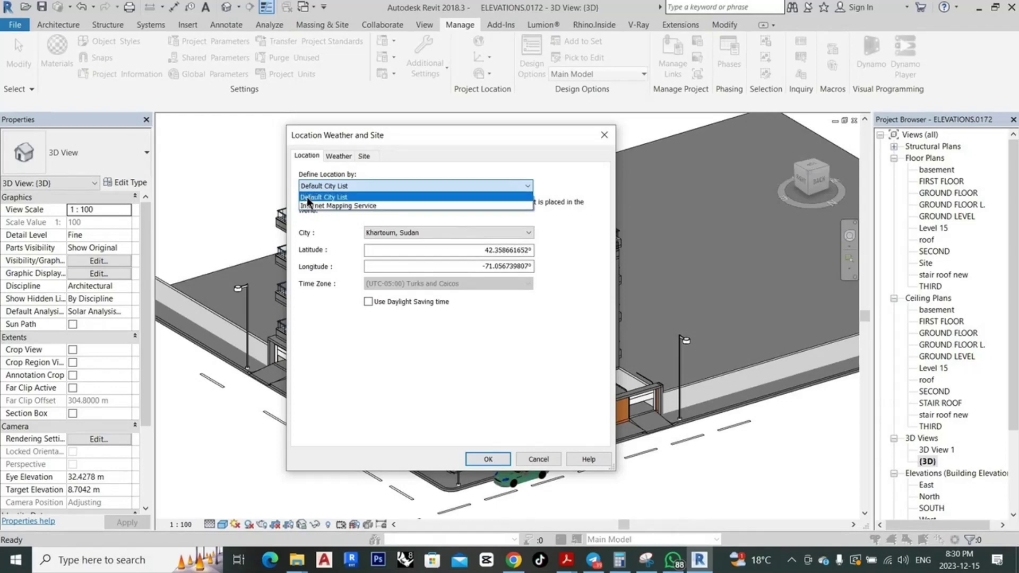
left_click(307, 197)
left_click(413, 234)
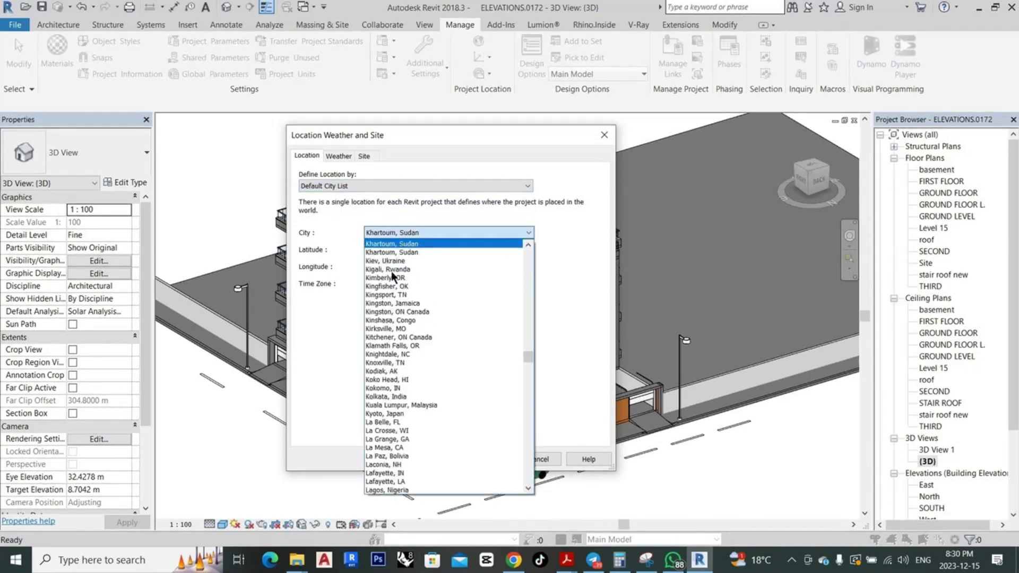
scroll(392, 275, "down", 2)
scroll(388, 339, "up", 3)
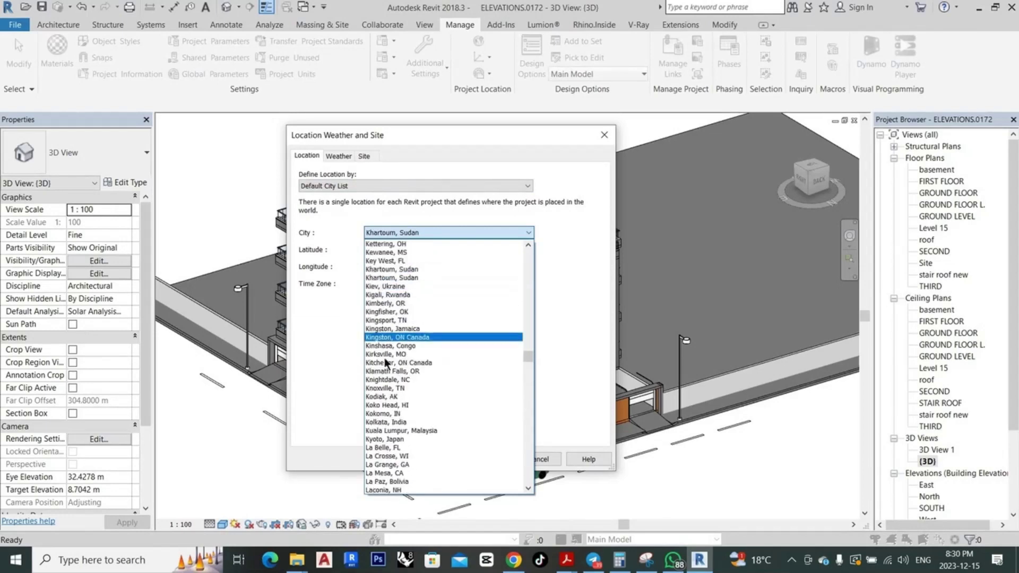
scroll(384, 291, "down", 2)
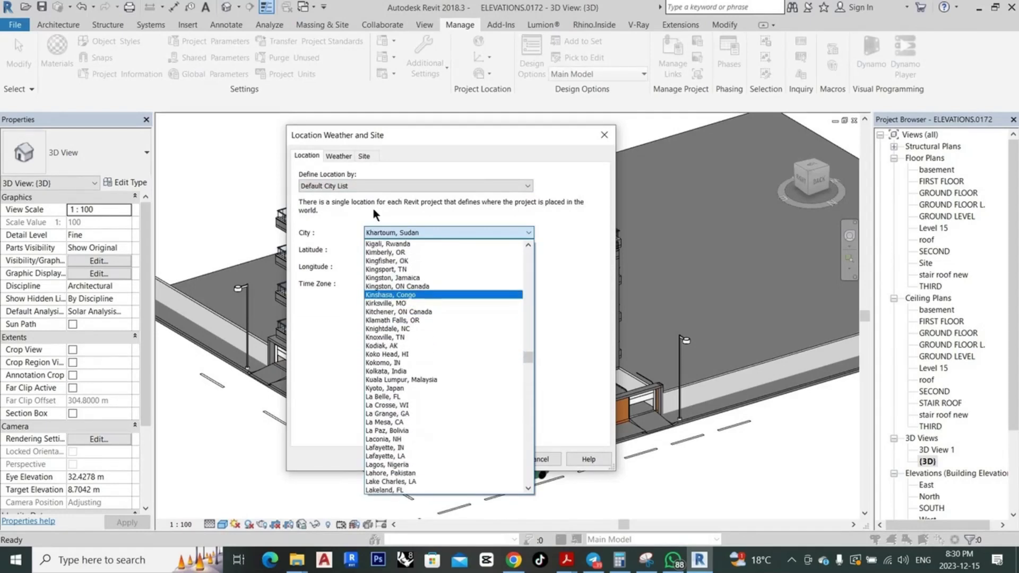
left_click(372, 208)
left_click(359, 187)
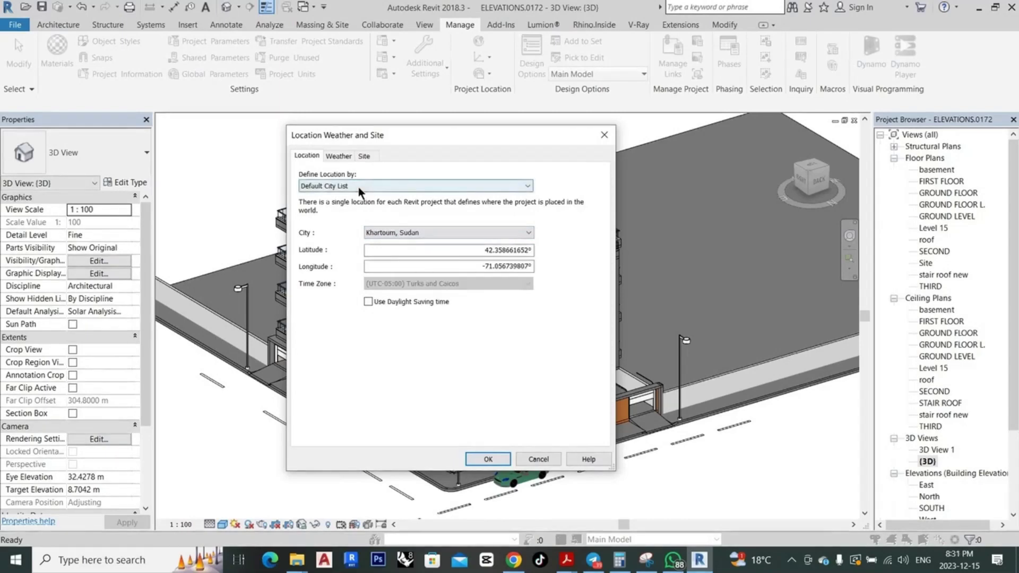
Define the location via Internet Mapping Service and drag the pin over to Sudan
left_click(333, 205)
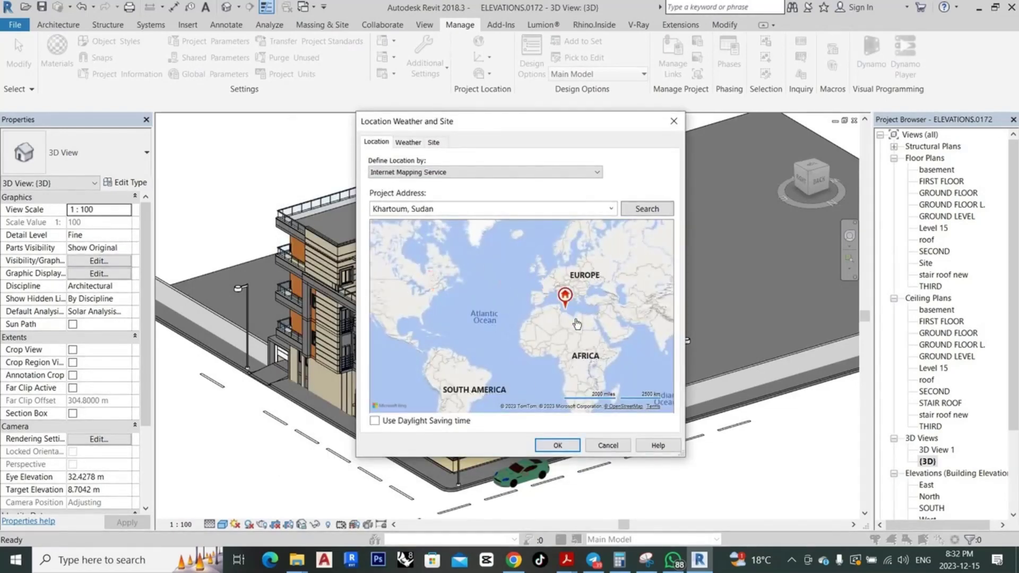
scroll(416, 302, "up", 3)
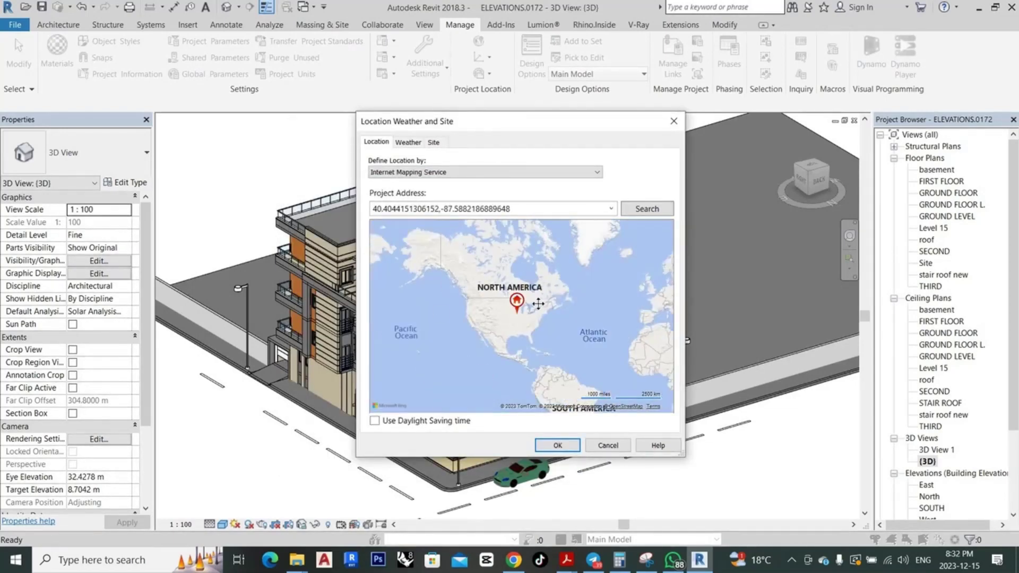
scroll(531, 305, "up", 1)
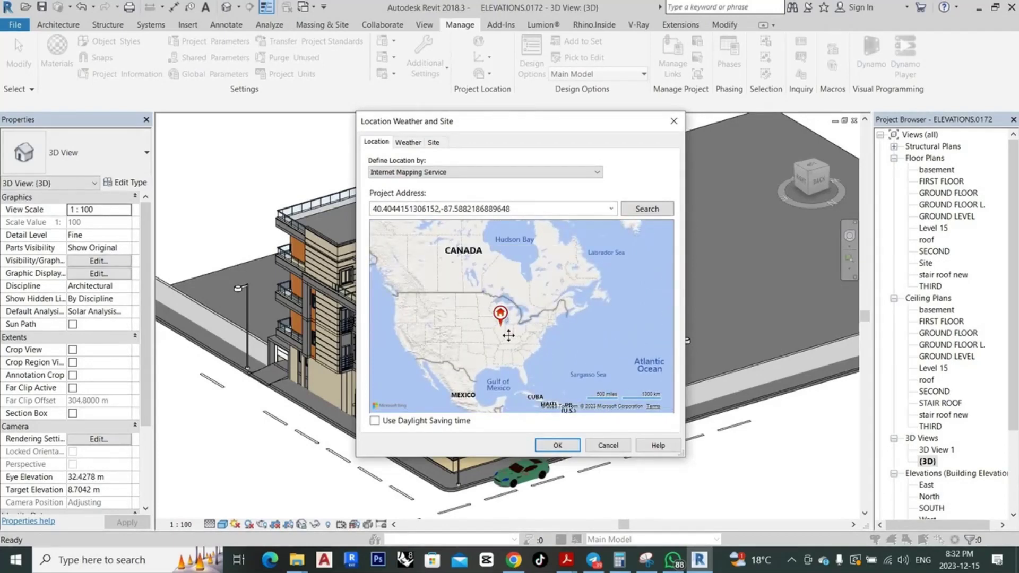
scroll(502, 332, "up", 1)
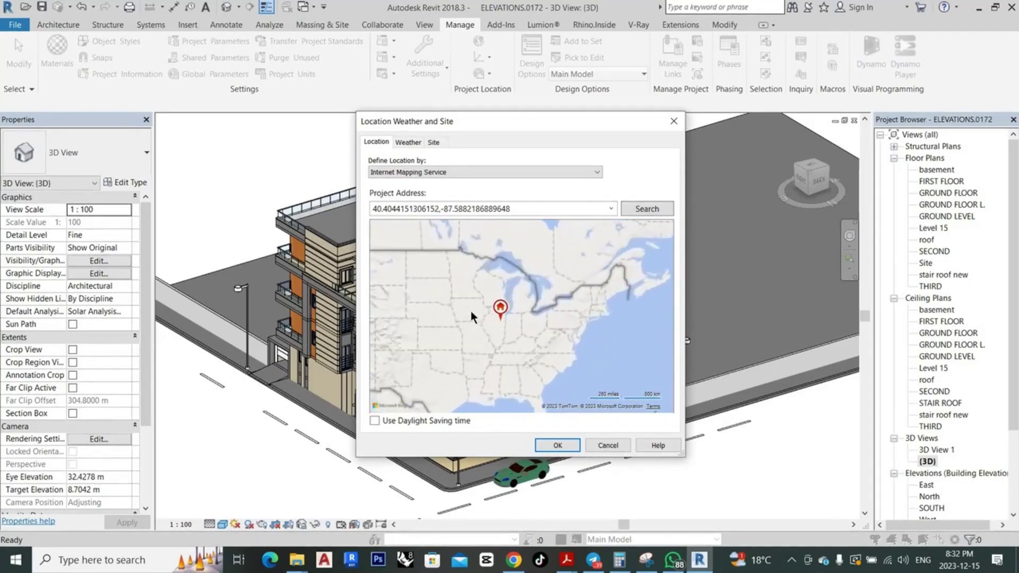
scroll(470, 311, "down", 1)
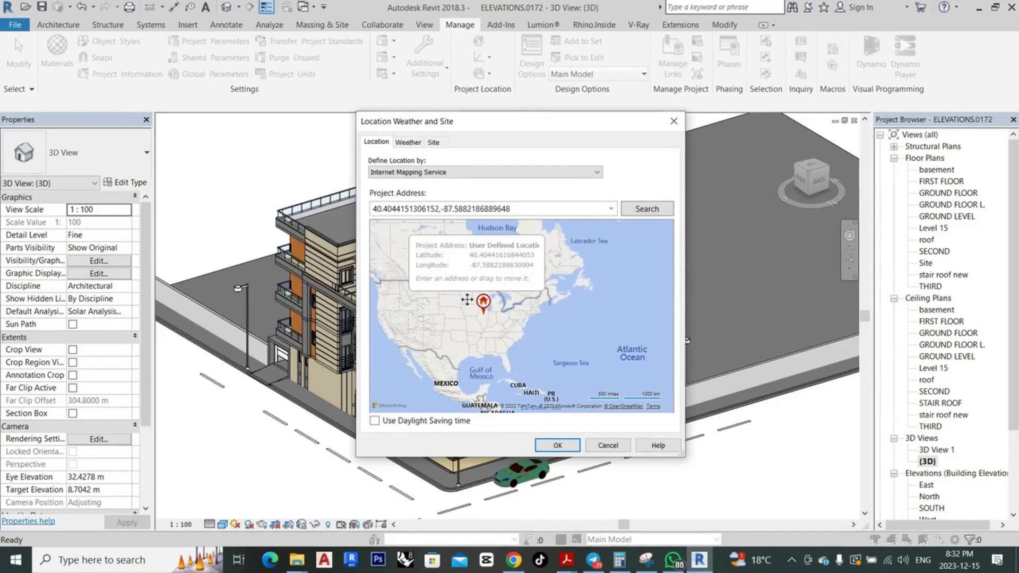
left_click_drag(467, 300, 650, 356)
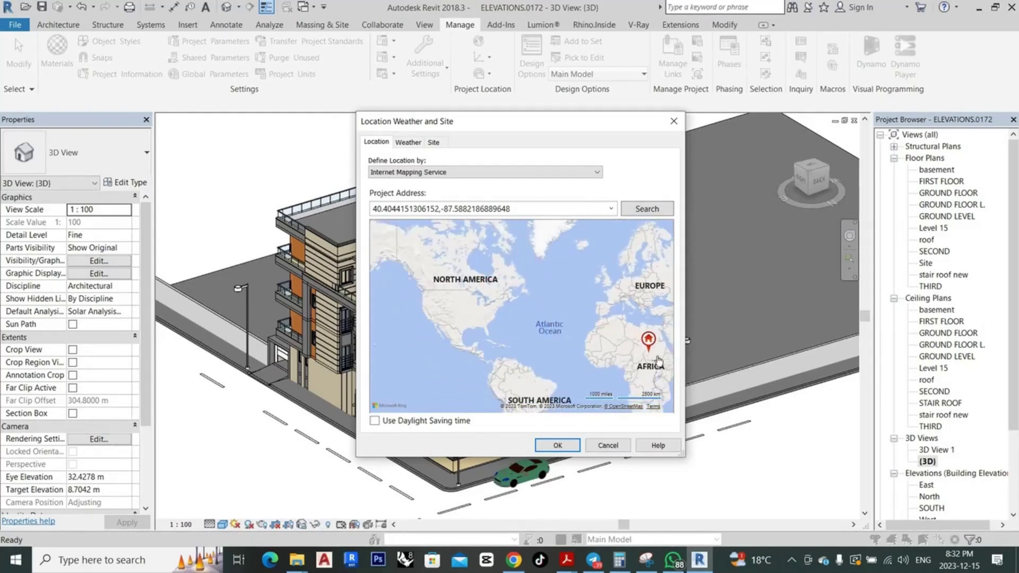
scroll(516, 319, "up", 2)
scroll(516, 329, "up", 2)
scroll(516, 337, "up", 2)
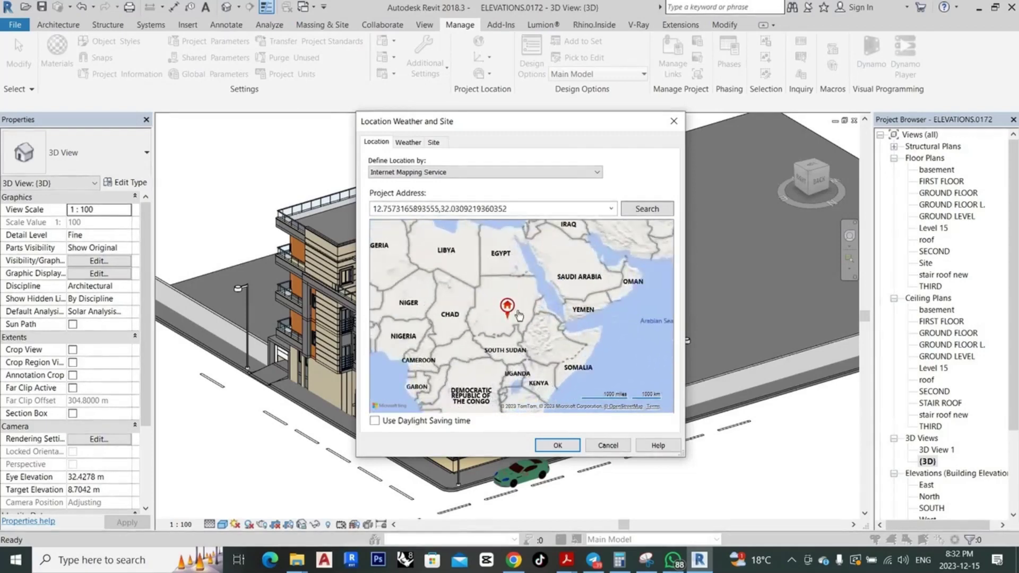
scroll(516, 341, "up", 2)
scroll(516, 340, "up", 1)
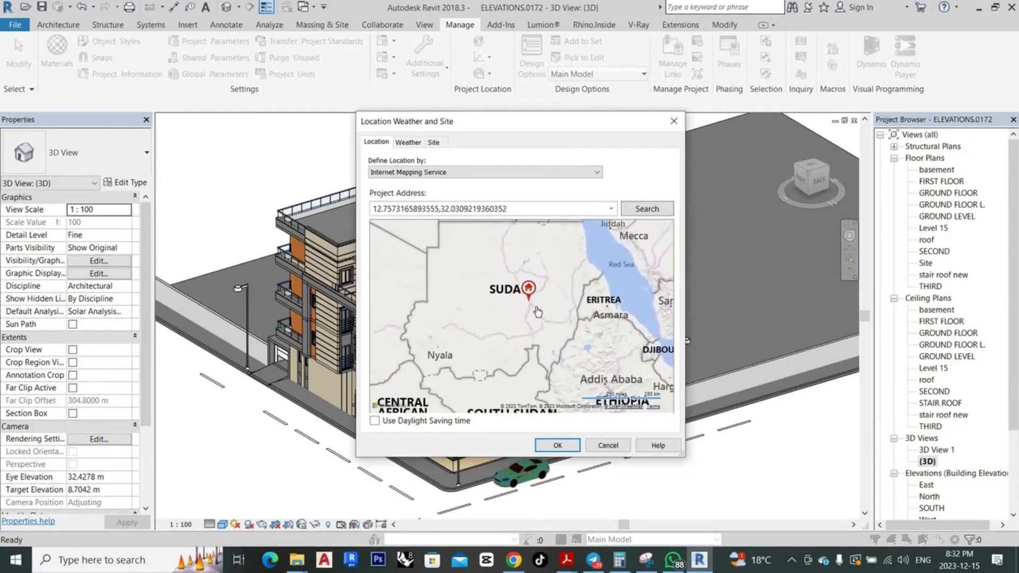
scroll(533, 321, "up", 2)
scroll(530, 335, "up", 1)
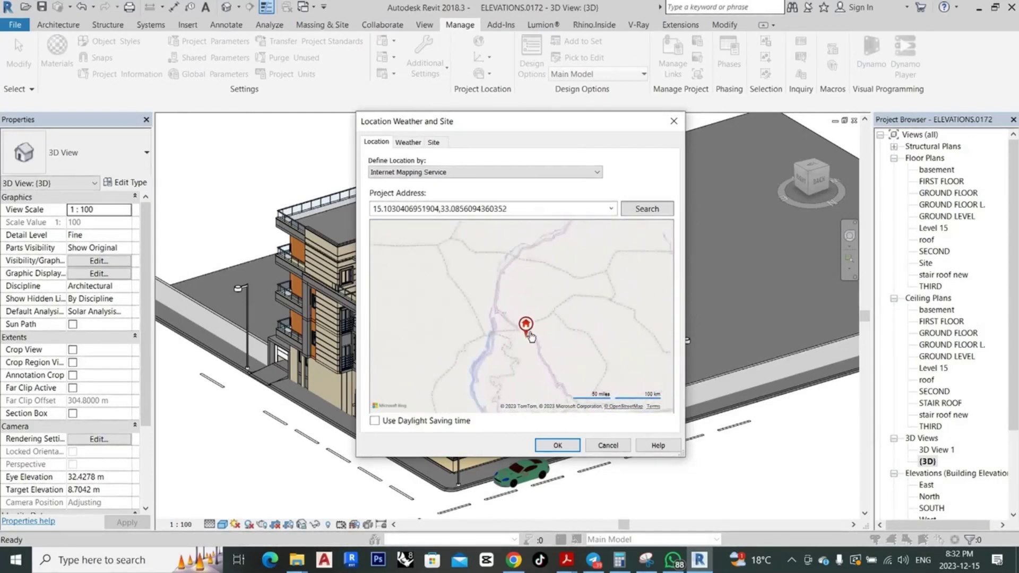
Zoom in and drag the pin toward Khartoum, near Omdurman and Bahri
left_click_drag(529, 334, 477, 291)
scroll(525, 289, "up", 2)
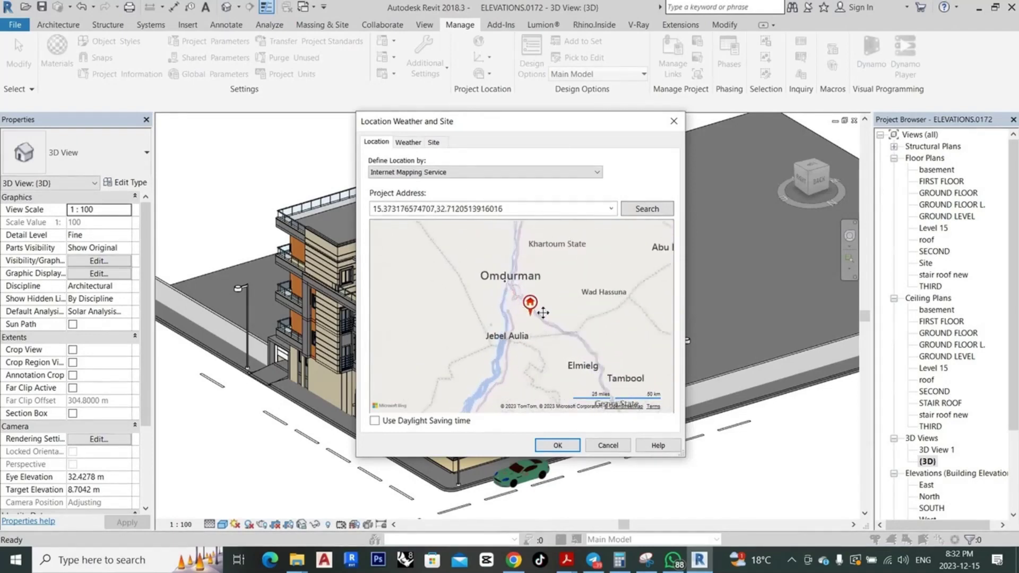
left_click_drag(556, 307, 513, 263)
scroll(517, 340, "up", 1)
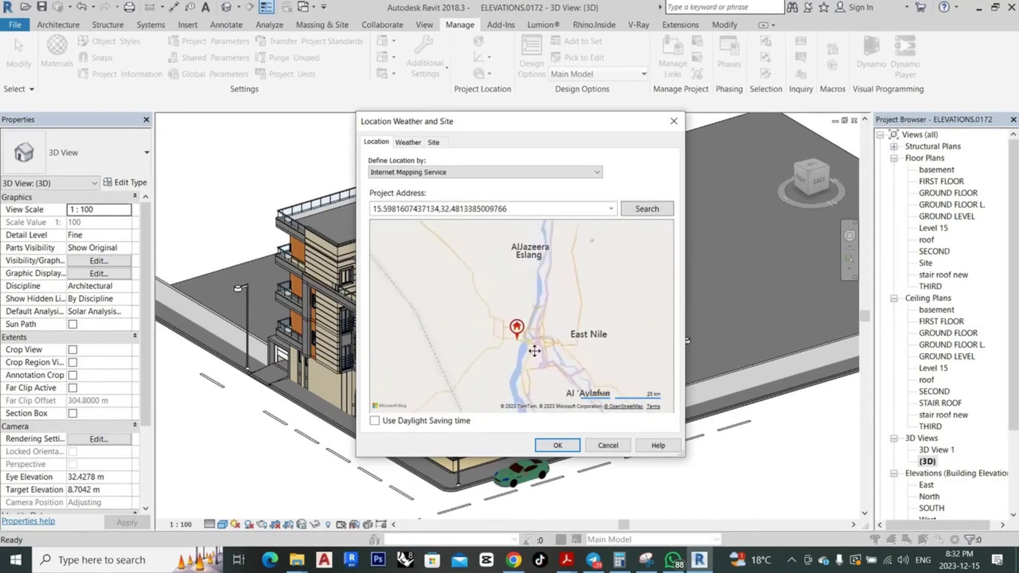
scroll(518, 366, "up", 1)
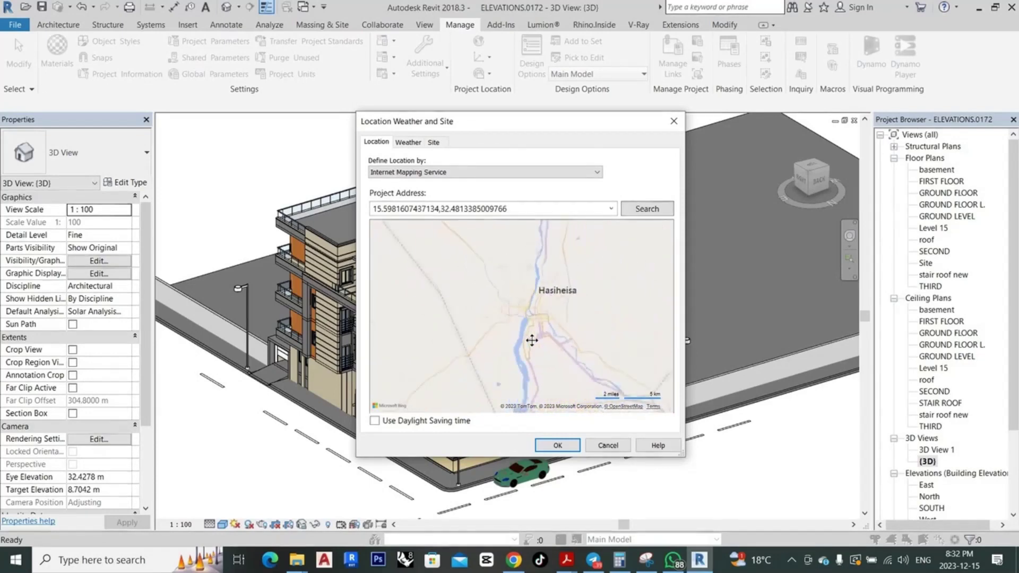
scroll(530, 341, "down", 1)
scroll(527, 302, "down", 1)
left_click_drag(527, 302, 523, 293)
scroll(523, 293, "up", 2)
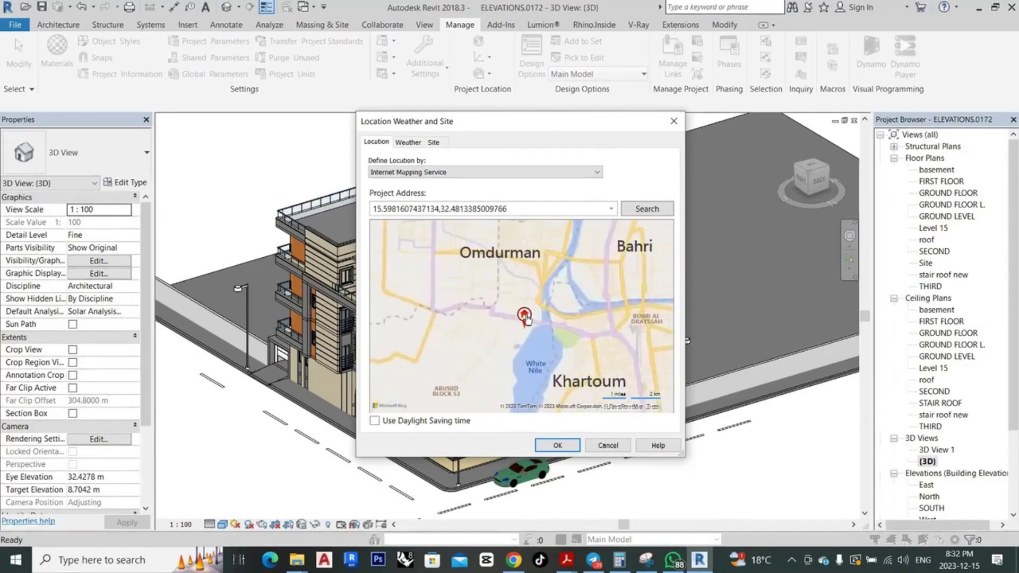
scroll(503, 352, "up", 1)
scroll(503, 352, "down", 1)
scroll(507, 329, "down", 1)
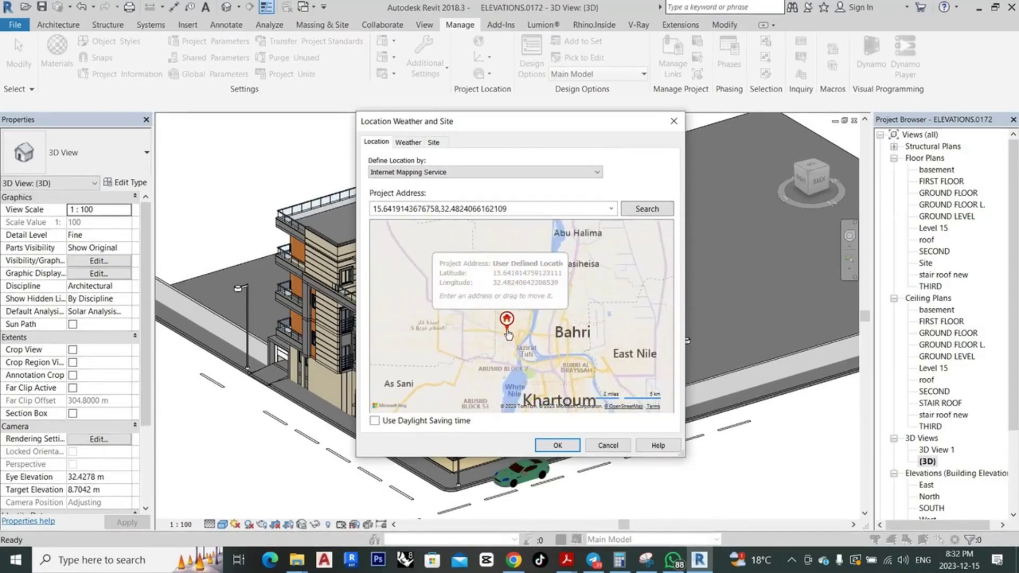
scroll(501, 332, "up", 1)
scroll(504, 318, "up", 1)
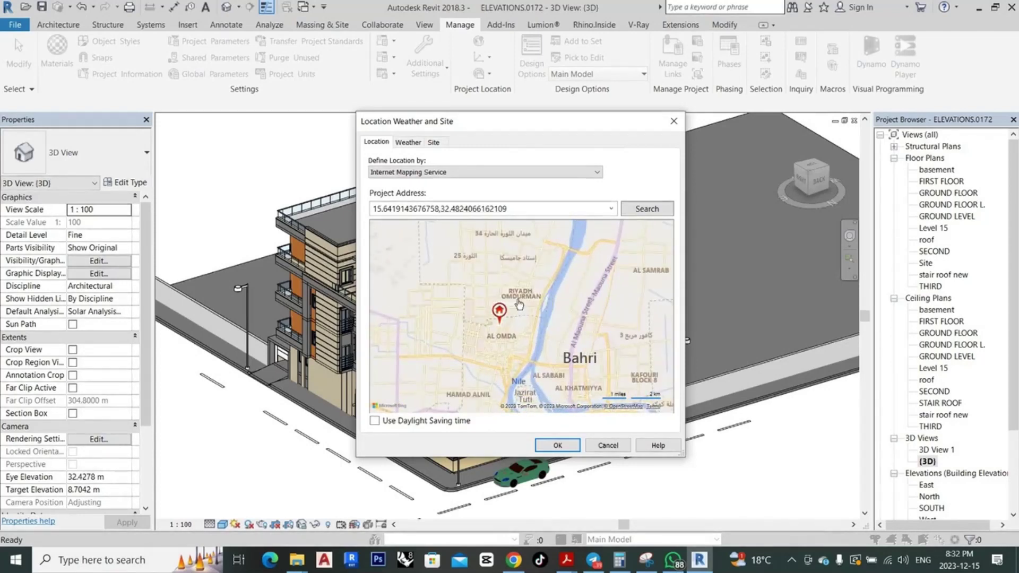
scroll(523, 290, "down", 1)
Settle the pin on Al Thawra in Omdurman and confirm the location
left_click_drag(520, 281, 521, 233)
scroll(519, 319, "up", 1)
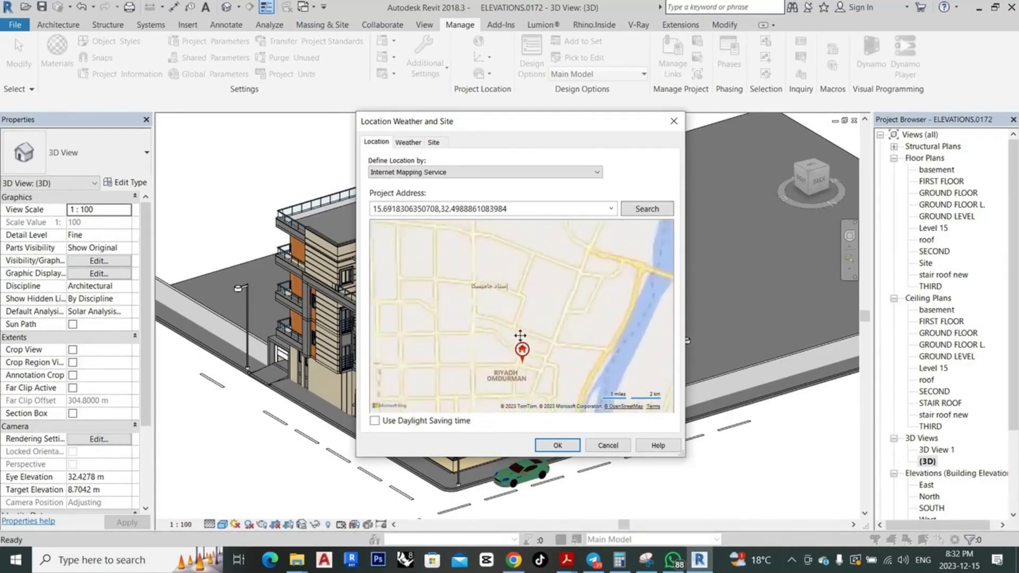
scroll(518, 329, "up", 1)
scroll(518, 333, "up", 1)
left_click_drag(526, 392, 516, 336)
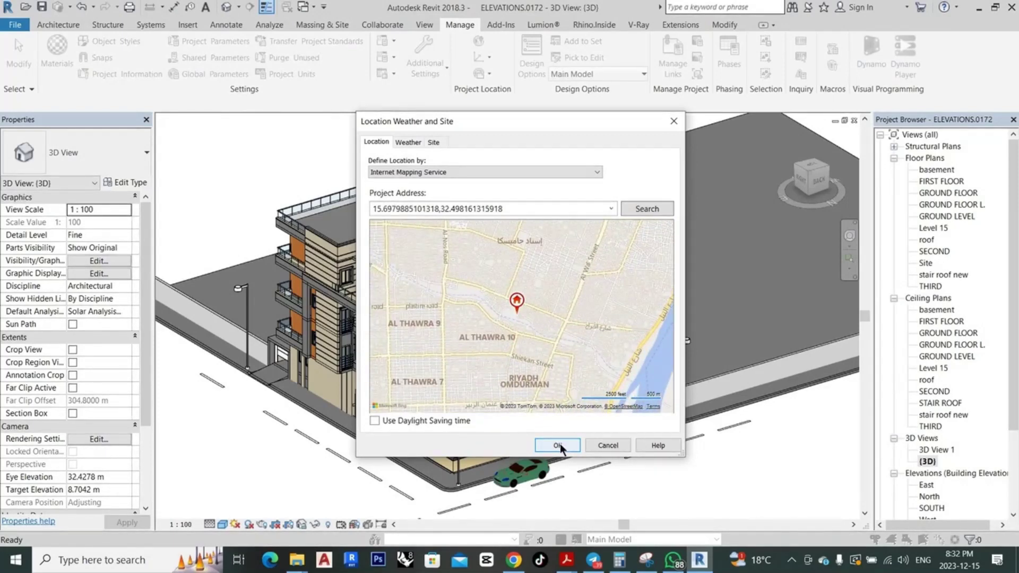
key("Return")
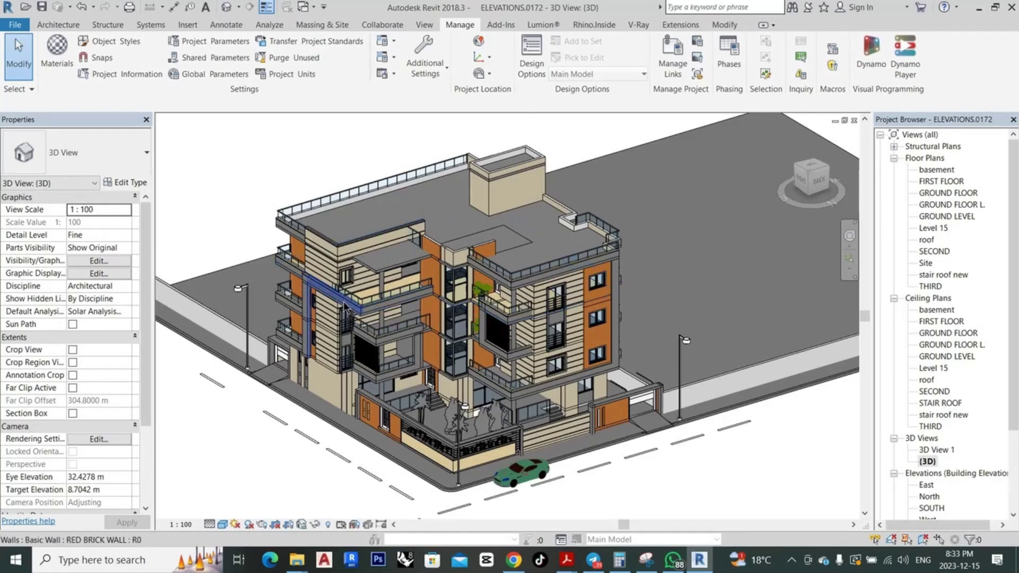
scroll(395, 249, "down", 1)
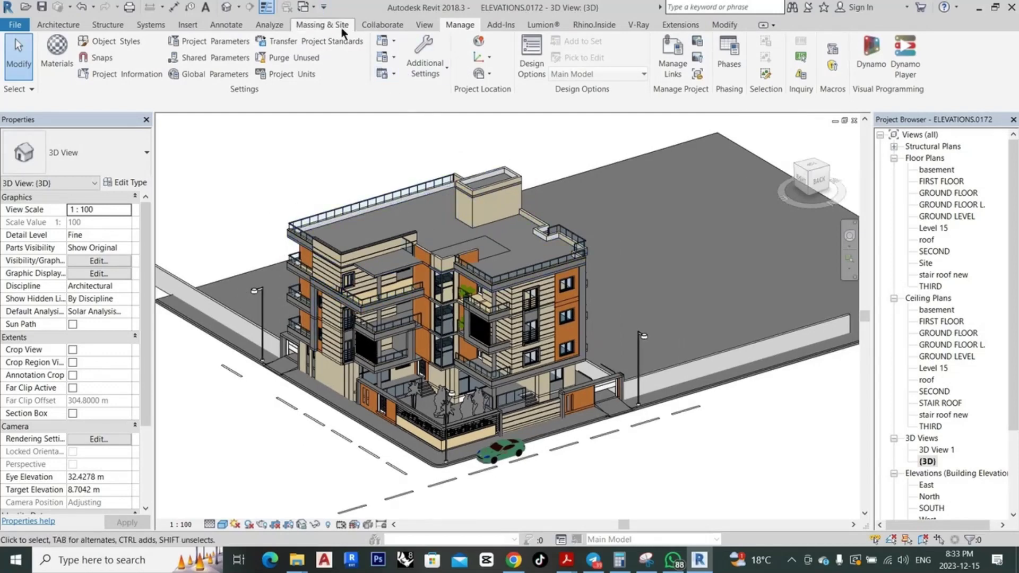
Start a Solar Analysis with Surfaces set to <user selection>, ticking 'Don't show this message next time'
left_click(288, 29)
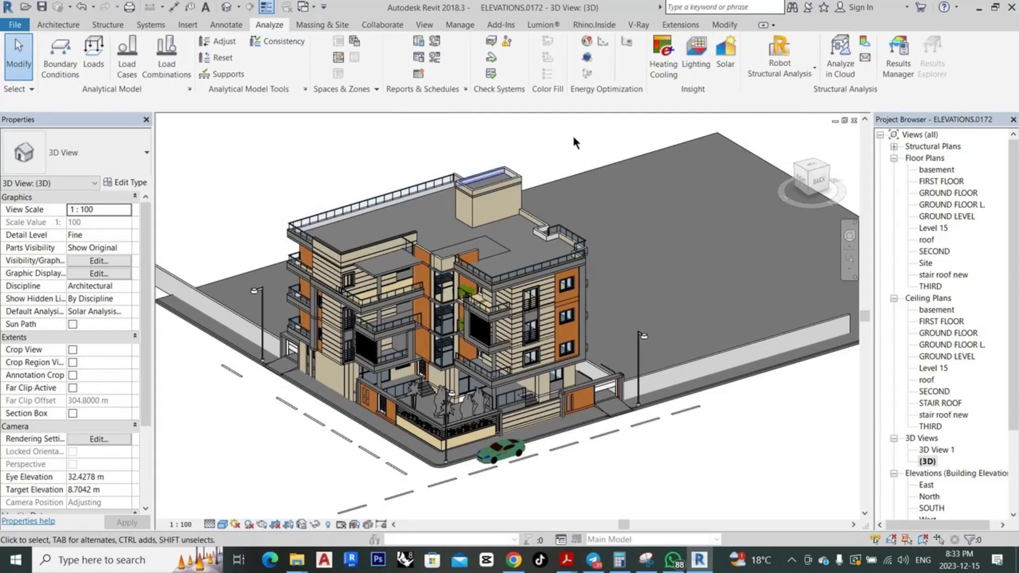
left_click(727, 61)
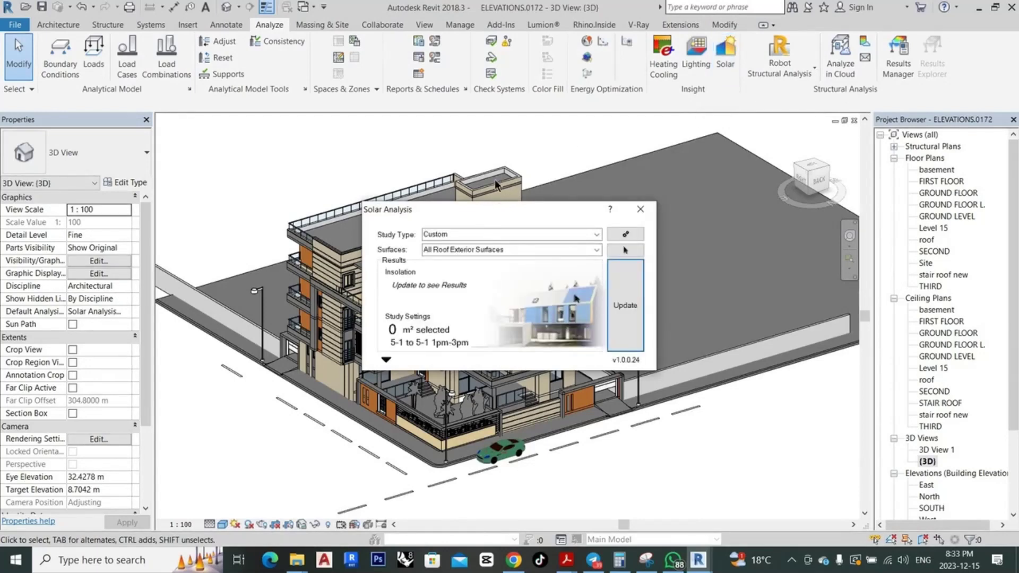
mouse_move(495, 179)
left_mouse_down()
mouse_move(510, 190)
mouse_move(485, 191)
left_mouse_up()
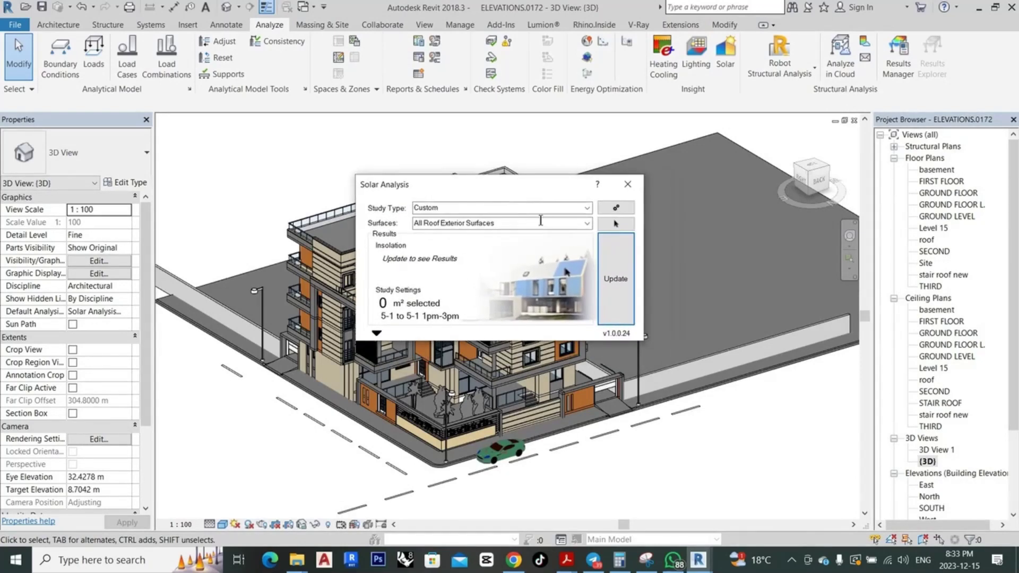
left_click(586, 224)
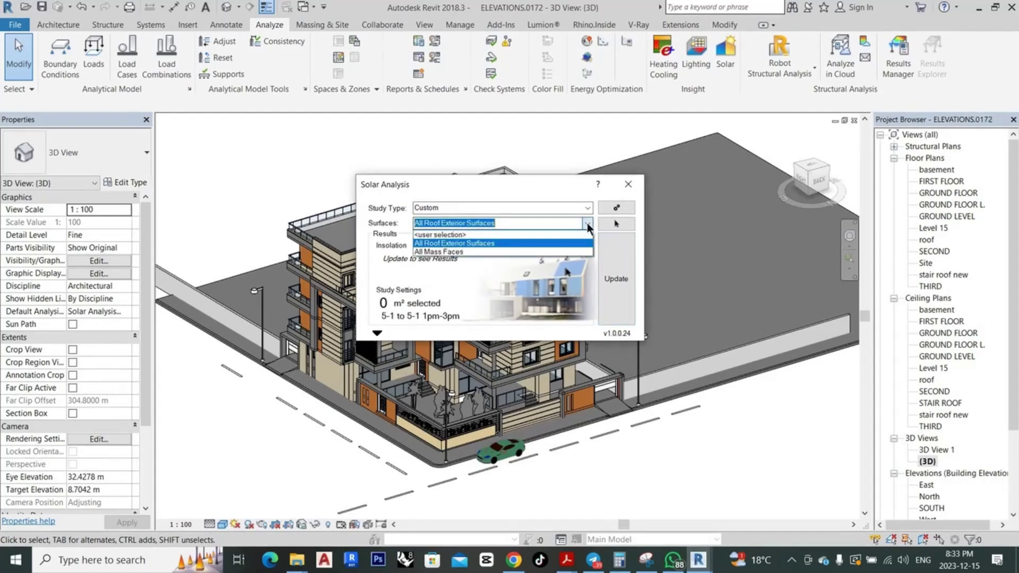
left_click(432, 235)
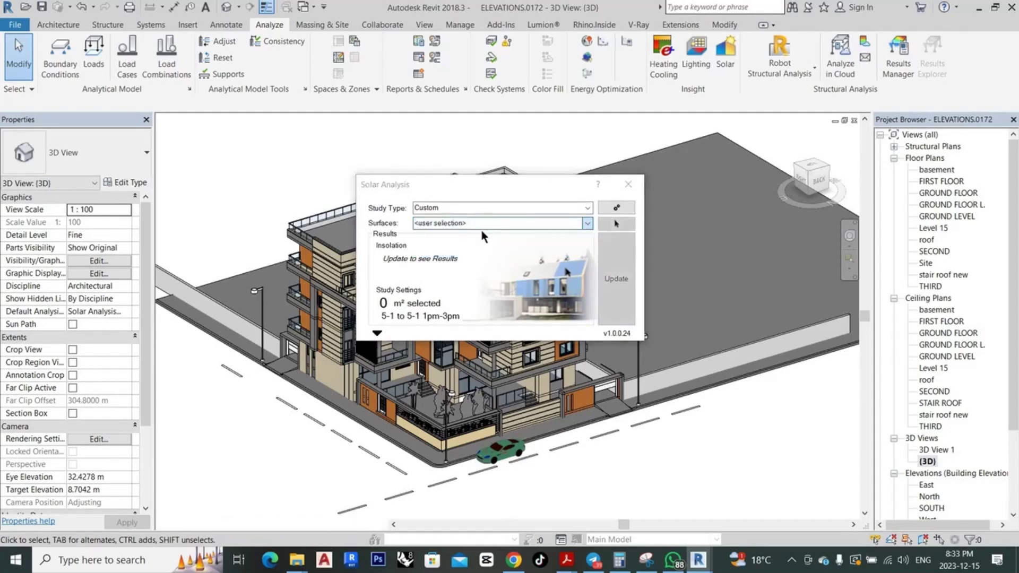
left_click(417, 359)
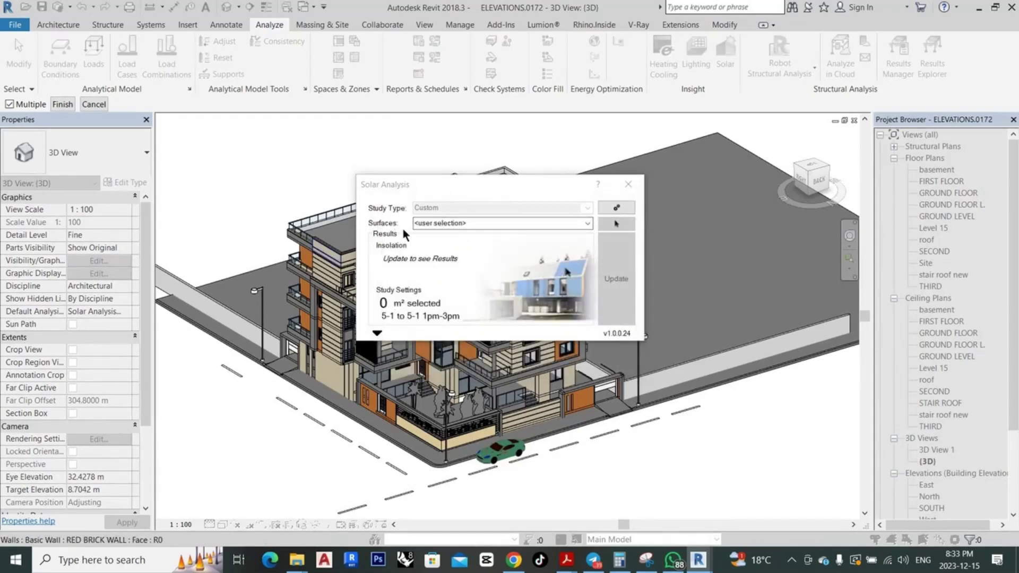
Move the Solar Analysis window aside and pick the front facade and orange brick wall faces
left_click_drag(466, 186, 633, 161)
scroll(340, 278, "up", 2)
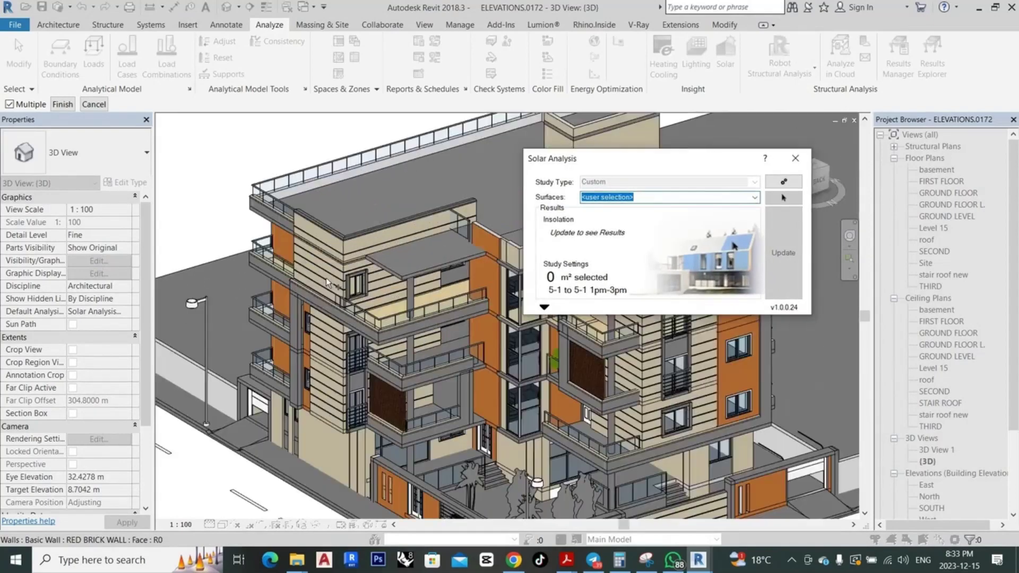
scroll(340, 279, "up", 2)
scroll(340, 281, "up", 2)
scroll(341, 282, "down", 3)
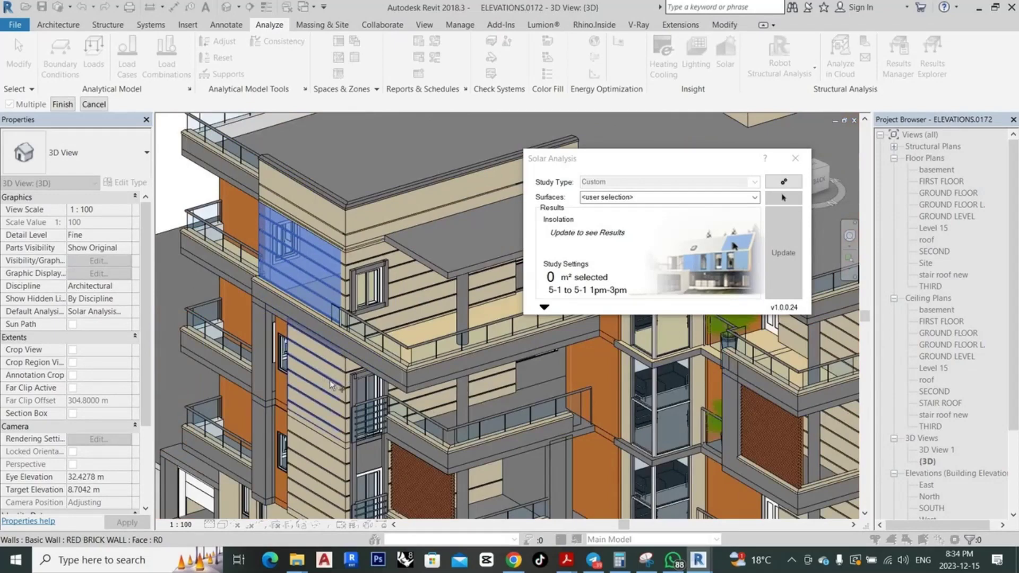
scroll(329, 379, "up", 2)
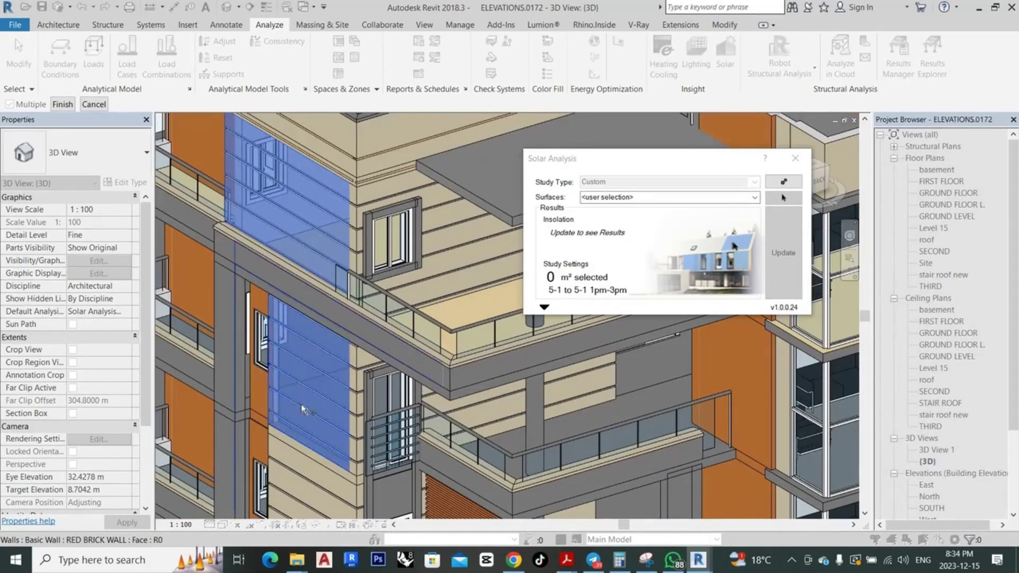
scroll(302, 424, "down", 2)
scroll(329, 403, "up", 2)
scroll(350, 372, "up", 1)
left_click(354, 365)
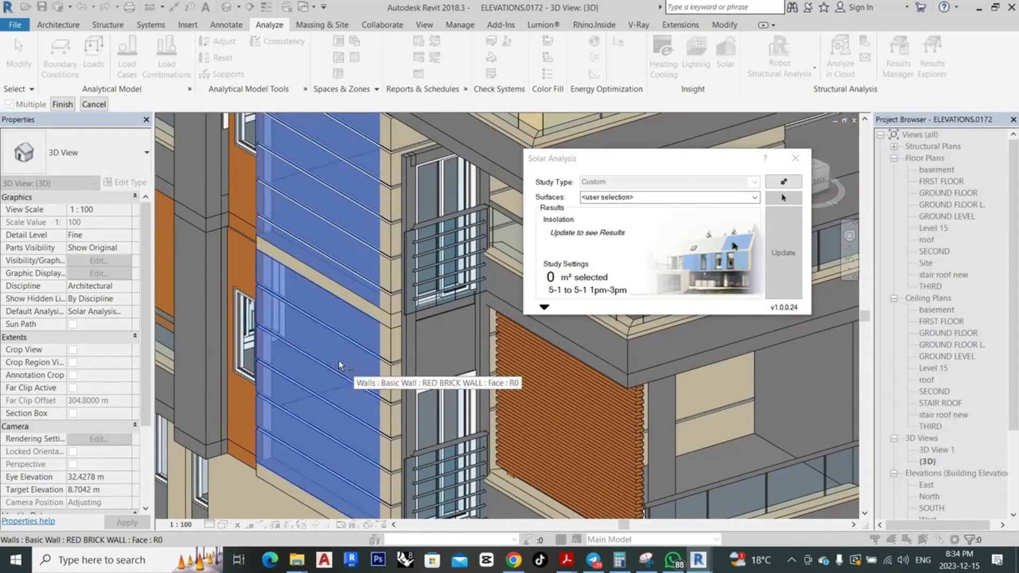
scroll(340, 375, "down", 2)
scroll(288, 301, "up", 2)
scroll(289, 299, "up", 2)
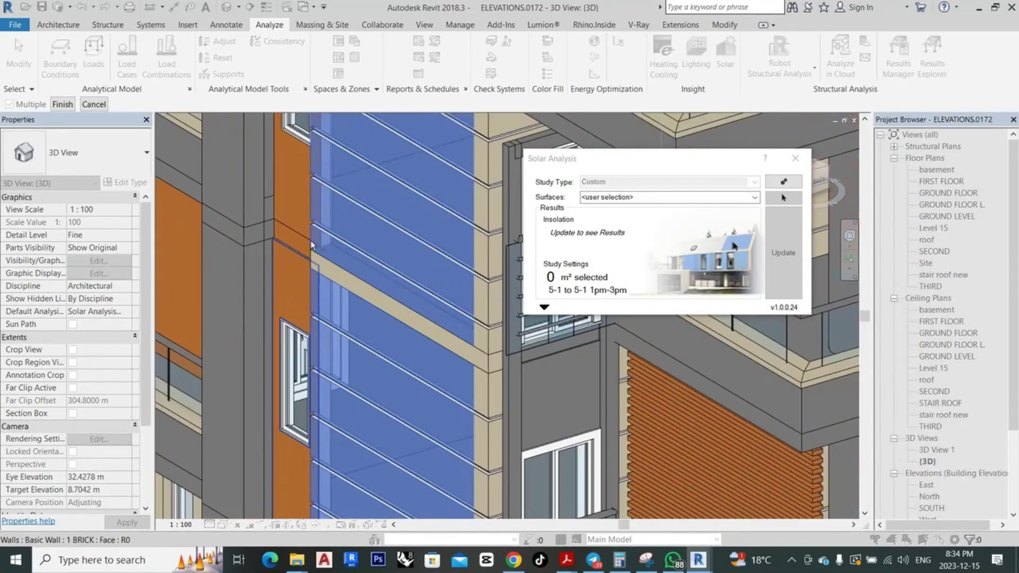
scroll(305, 285, "down", 2)
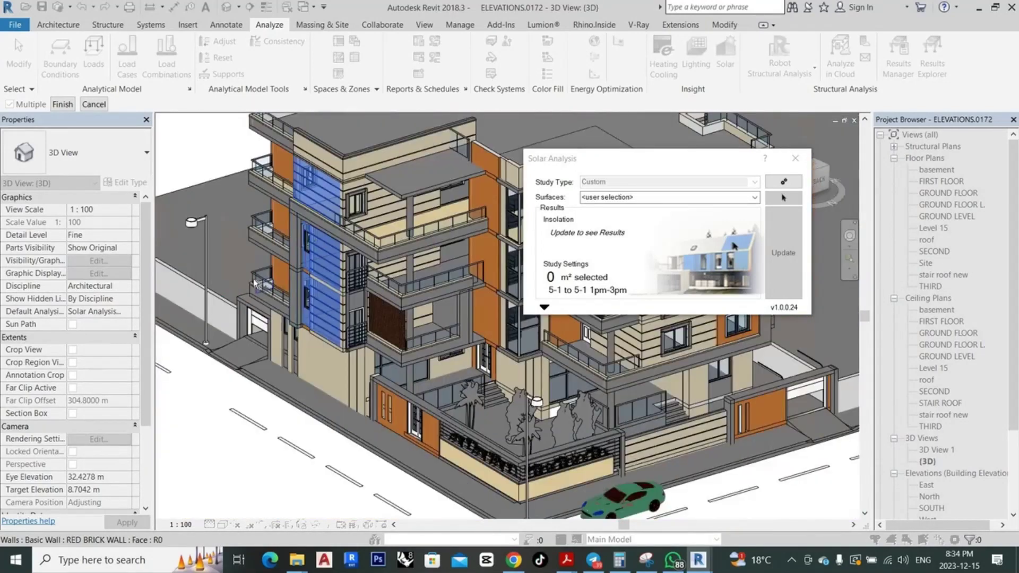
scroll(279, 276, "up", 1)
scroll(302, 266, "up", 1)
left_click(301, 267, "ctrl")
Zoom around the balconies and pick two recessed wall faces as analysis surfaces
scroll(294, 148, "down", 2)
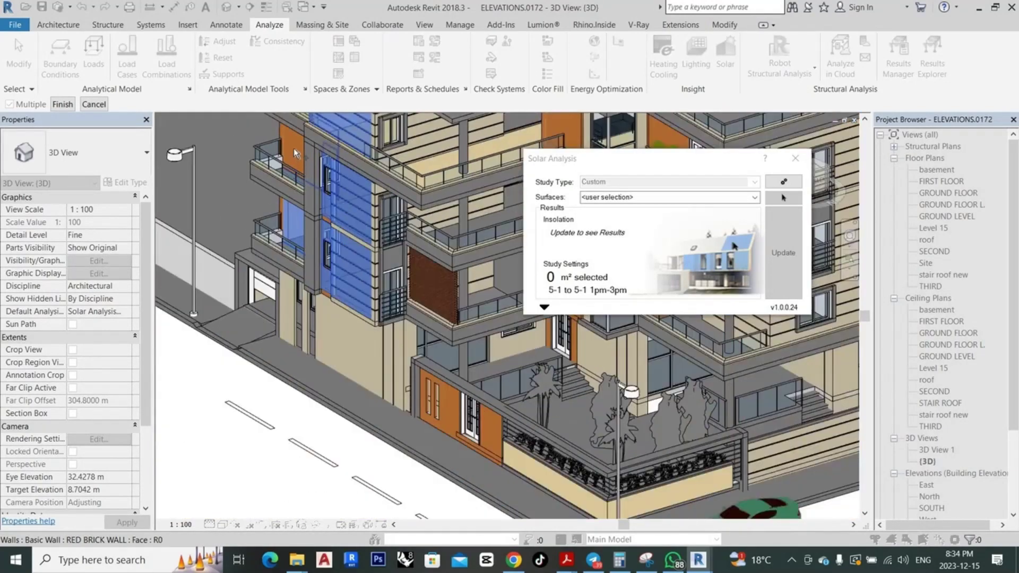
scroll(293, 147, "up", 2)
scroll(352, 254, "down", 2)
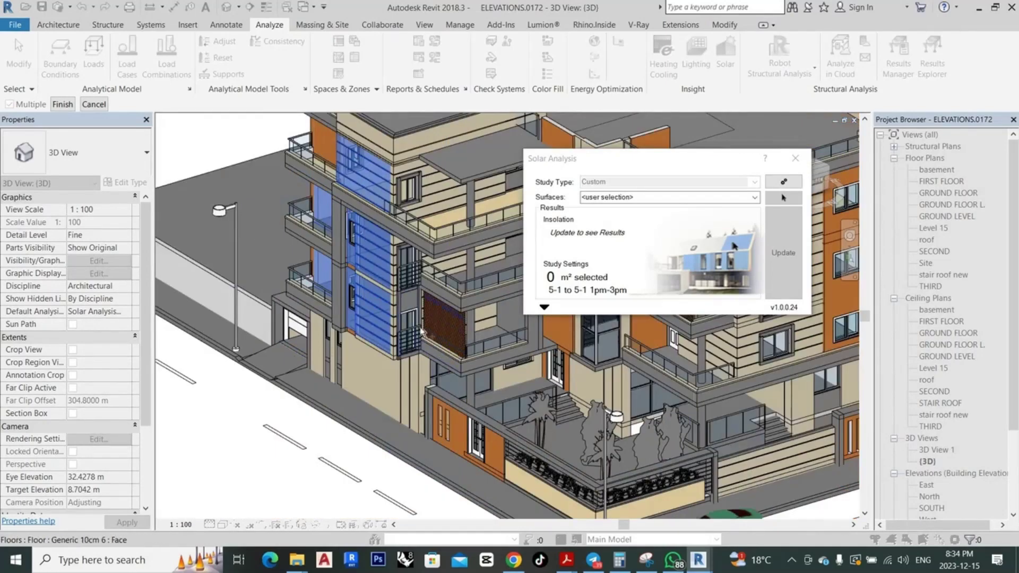
scroll(403, 292, "down", 2)
scroll(390, 250, "up", 4)
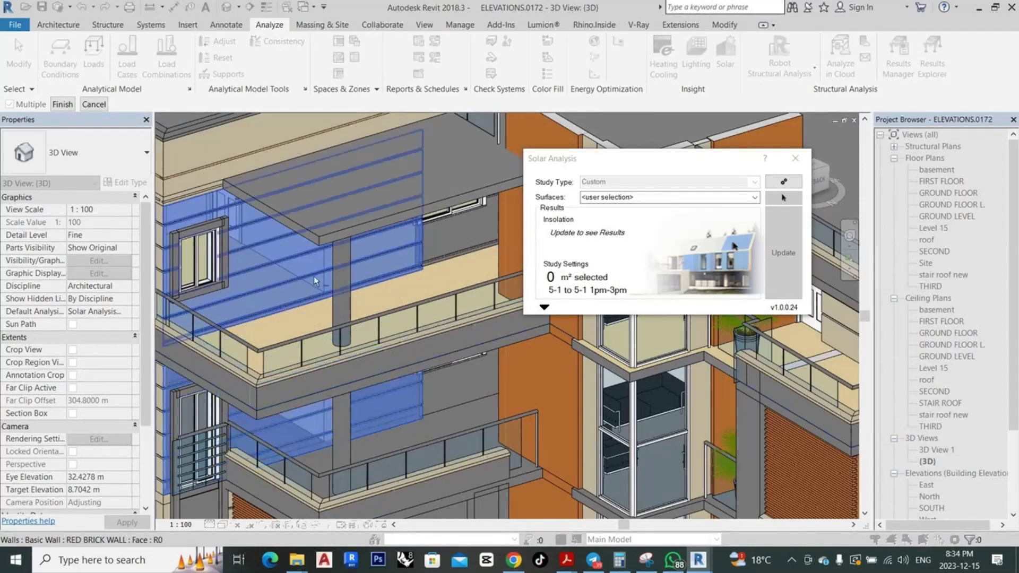
scroll(313, 281, "down", 4)
scroll(396, 315, "up", 3)
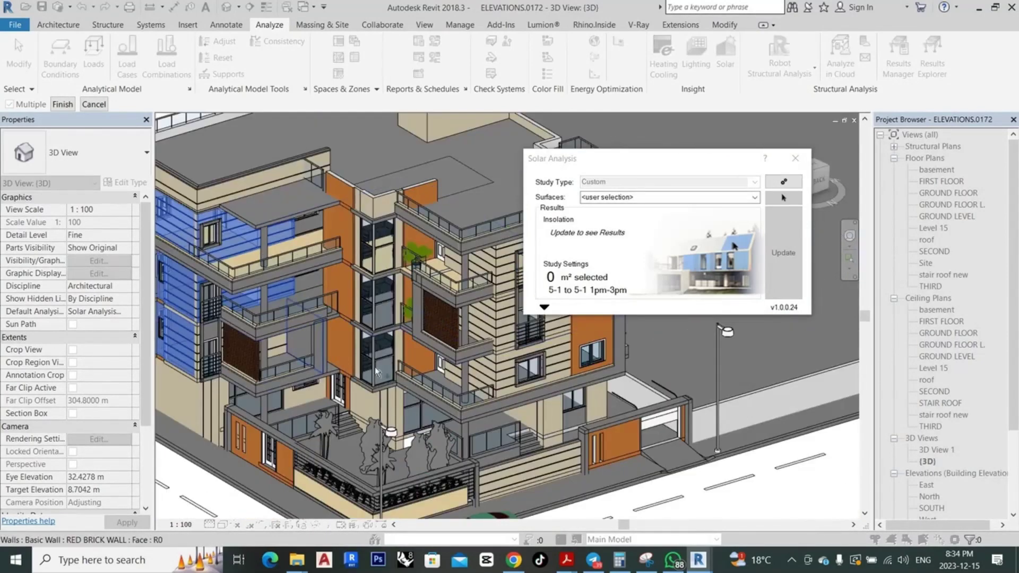
scroll(472, 317, "up", 2)
scroll(425, 313, "up", 3)
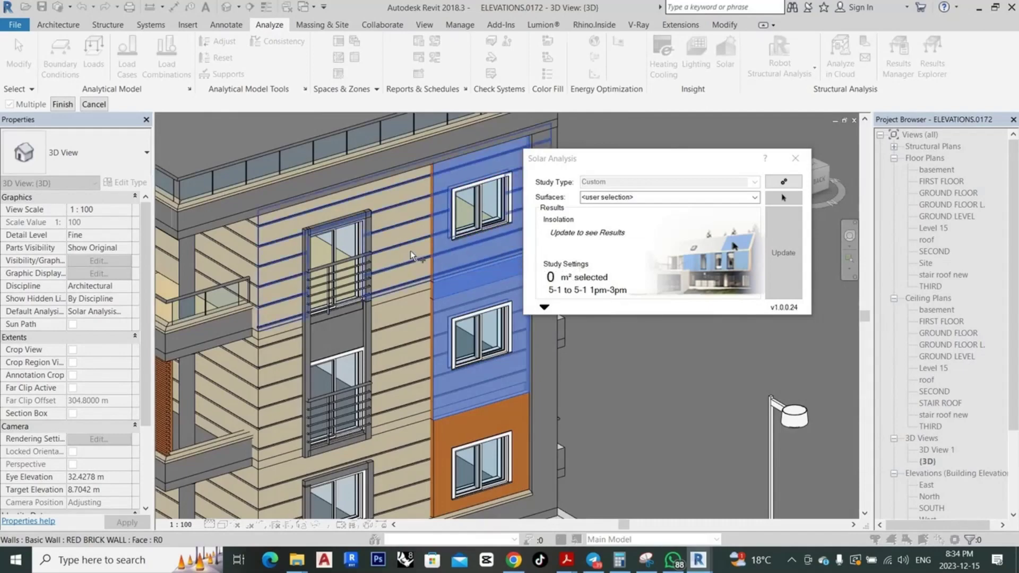
scroll(406, 303, "down", 2)
scroll(402, 305, "up", 2)
scroll(409, 305, "up", 1)
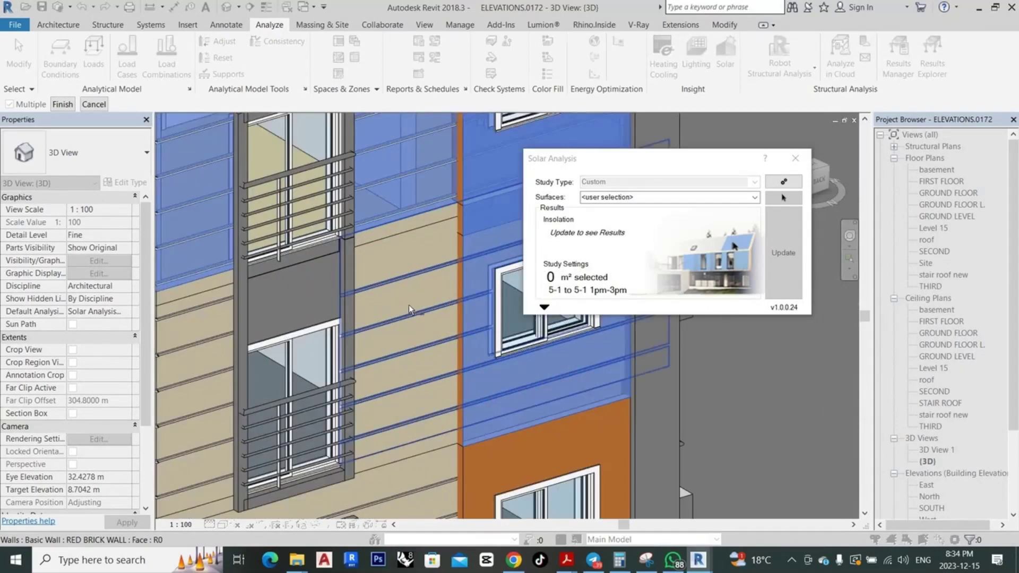
scroll(408, 304, "up", 1)
scroll(343, 330, "down", 3)
scroll(336, 330, "up", 2)
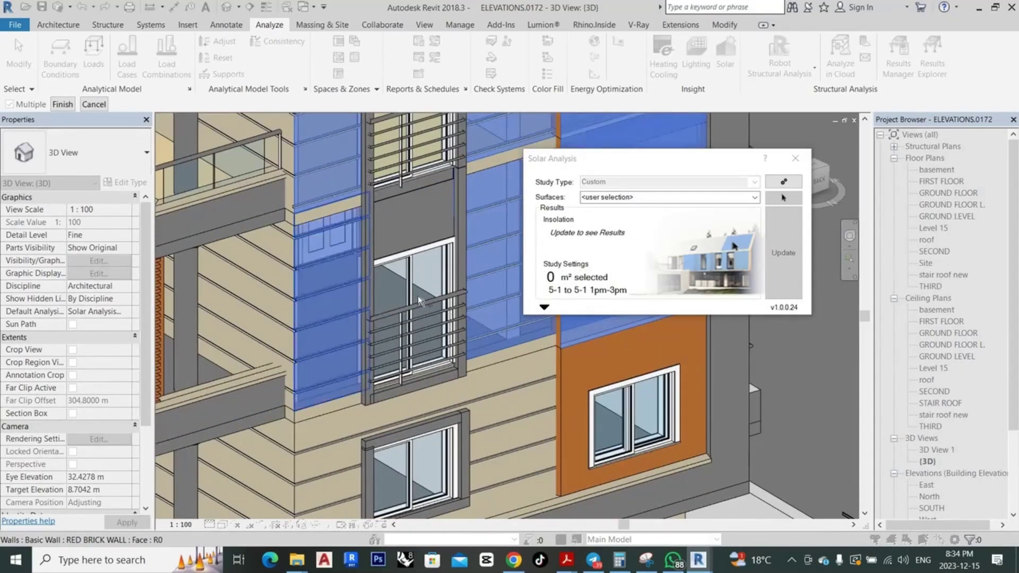
scroll(358, 406, "down", 1)
scroll(359, 406, "up", 2)
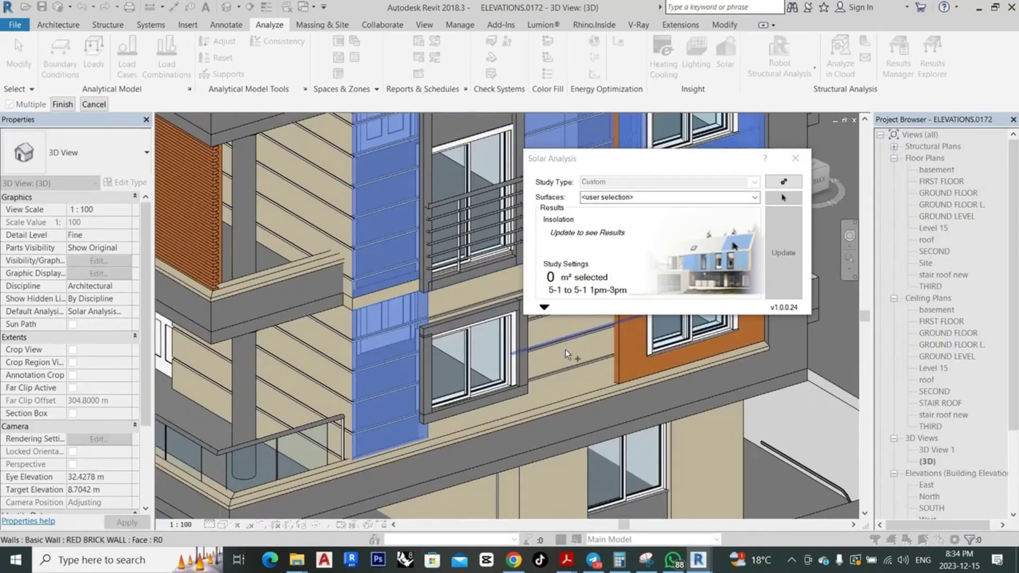
scroll(445, 418, "up", 1)
scroll(499, 398, "up", 1)
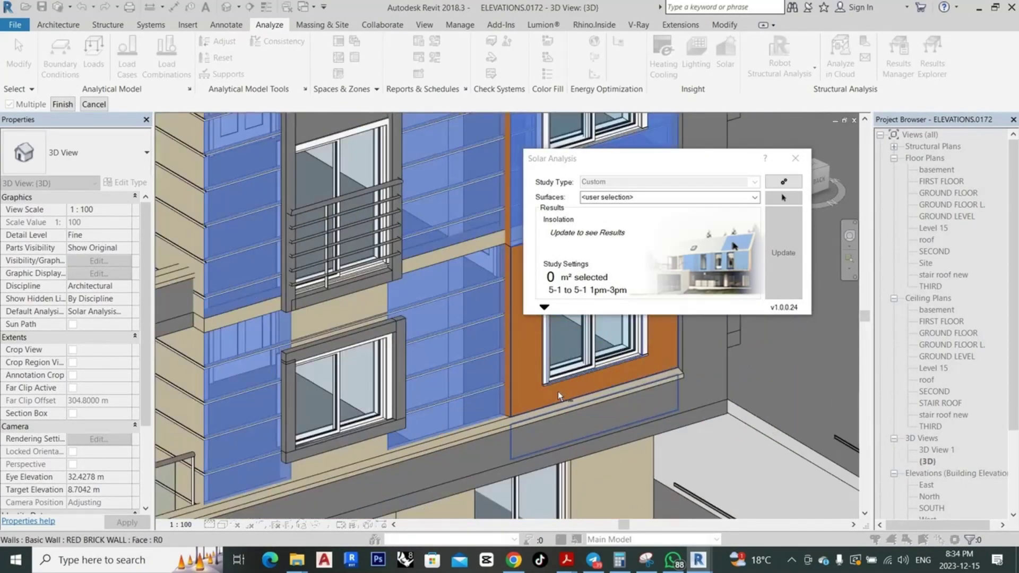
scroll(499, 397, "down", 2)
scroll(451, 377, "down", 1)
scroll(462, 359, "up", 3)
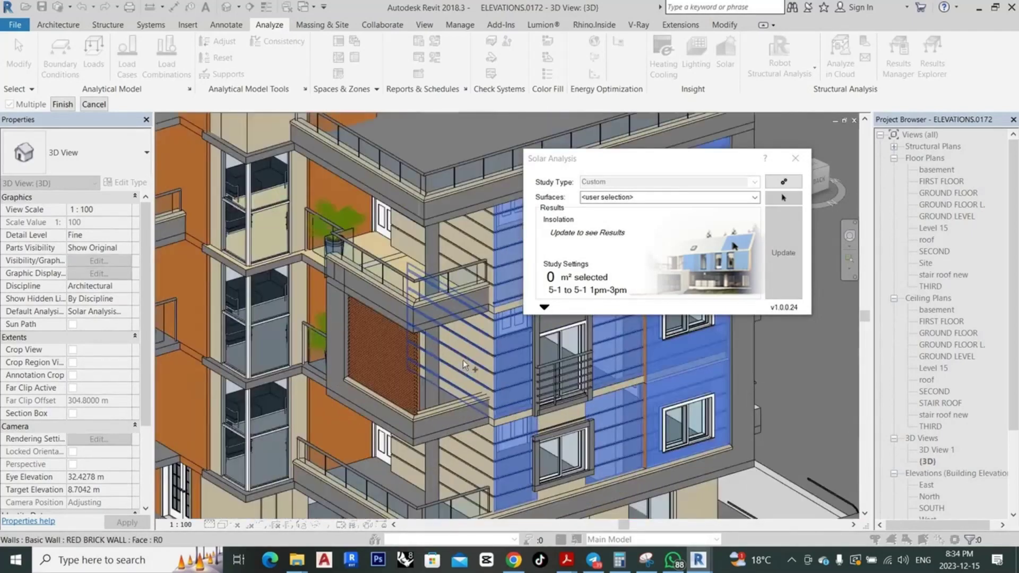
scroll(478, 361, "up", 1)
left_click(478, 361)
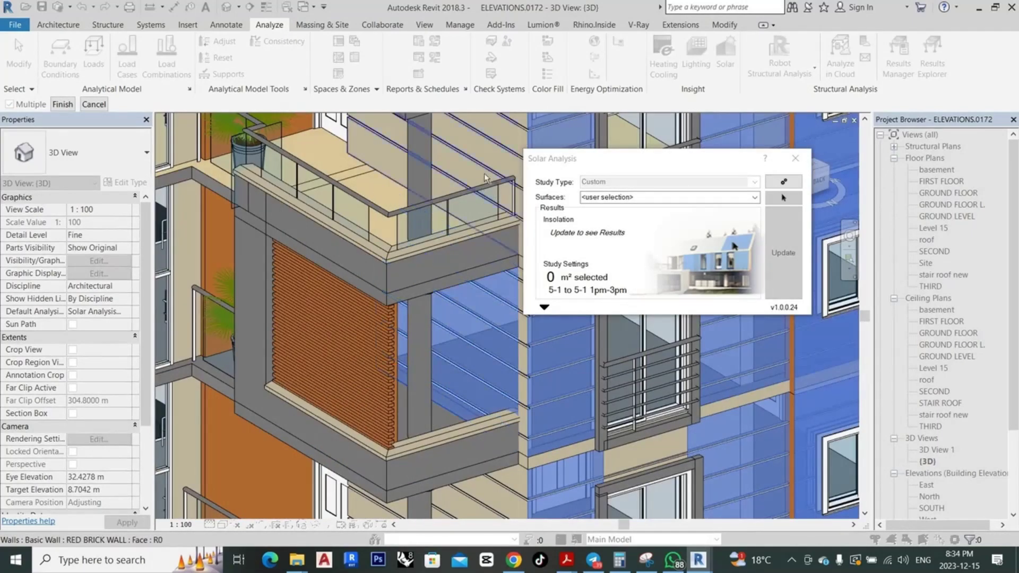
left_click(420, 208)
Add the balcony side wall and the wall behind the plant to the analysis surfaces
scroll(456, 393, "down", 2)
scroll(462, 387, "up", 2)
left_click(453, 375)
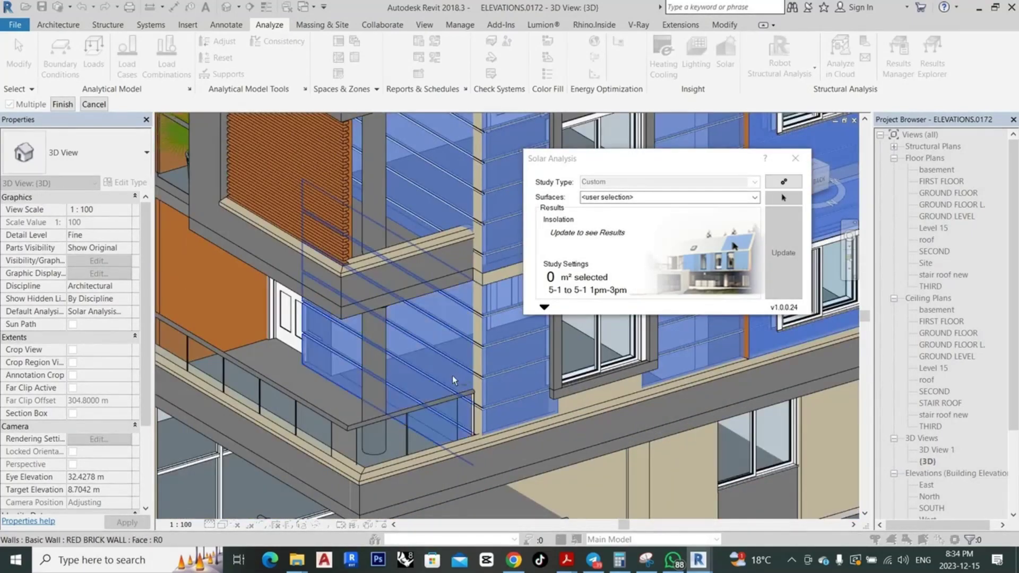
scroll(452, 375, "down", 2)
scroll(383, 230, "down", 1)
scroll(377, 247, "up", 3)
scroll(374, 256, "down", 1)
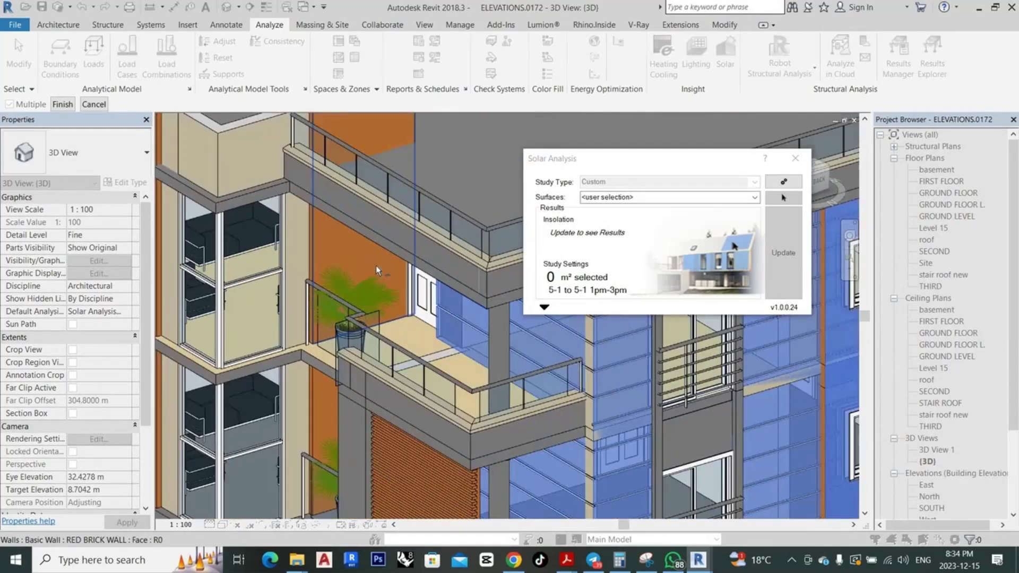
left_click(366, 273)
scroll(363, 371, "down", 1)
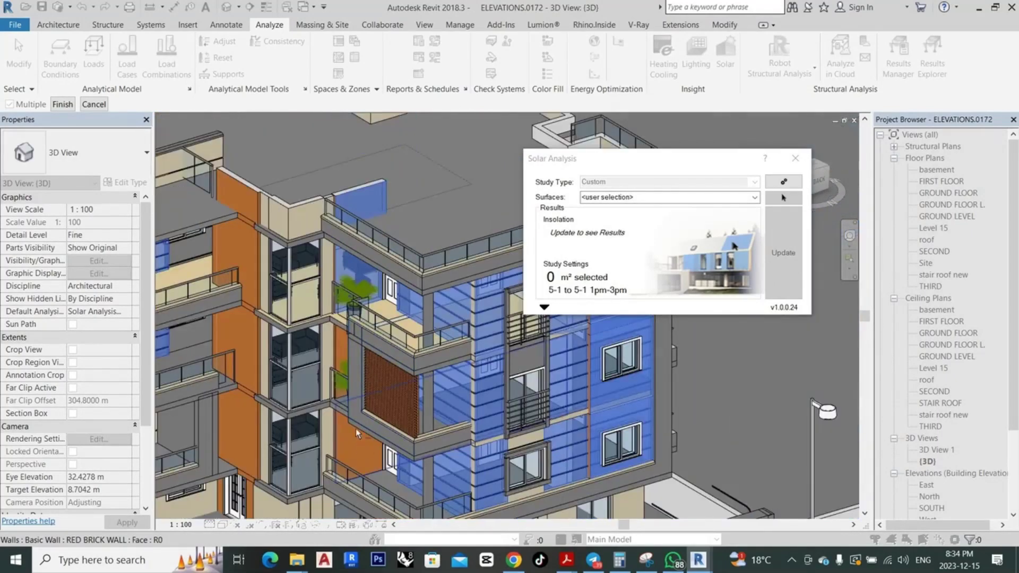
scroll(342, 350, "up", 2)
scroll(329, 353, "up", 1)
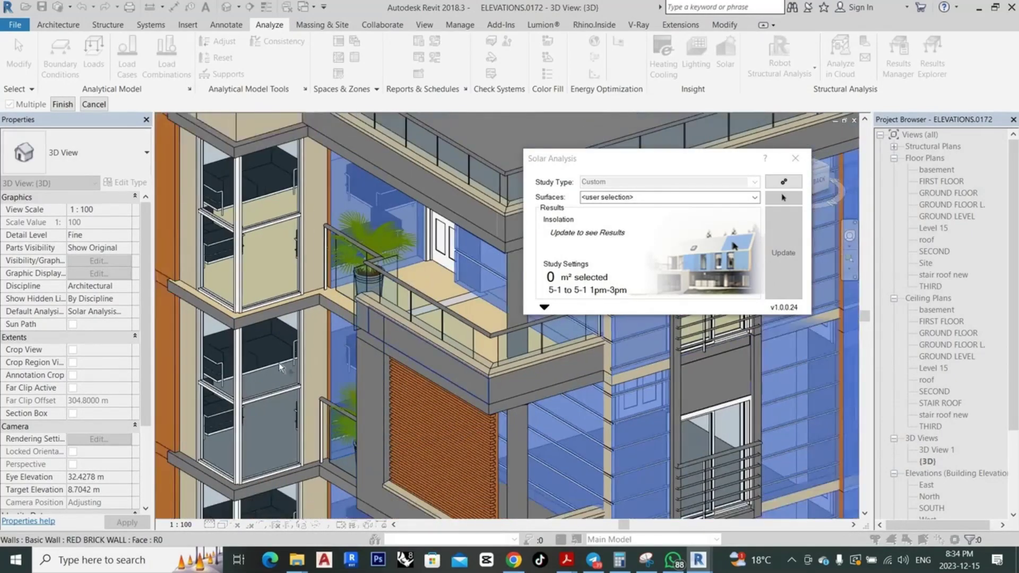
scroll(265, 356, "down", 1)
scroll(253, 348, "up", 1)
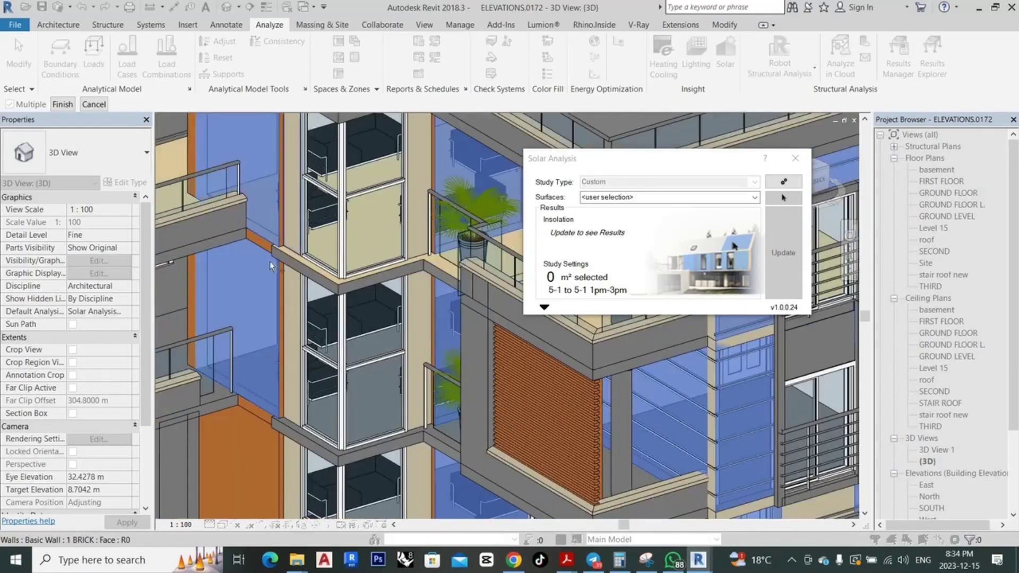
scroll(273, 297, "down", 1)
scroll(276, 333, "up", 1)
scroll(290, 255, "down", 1)
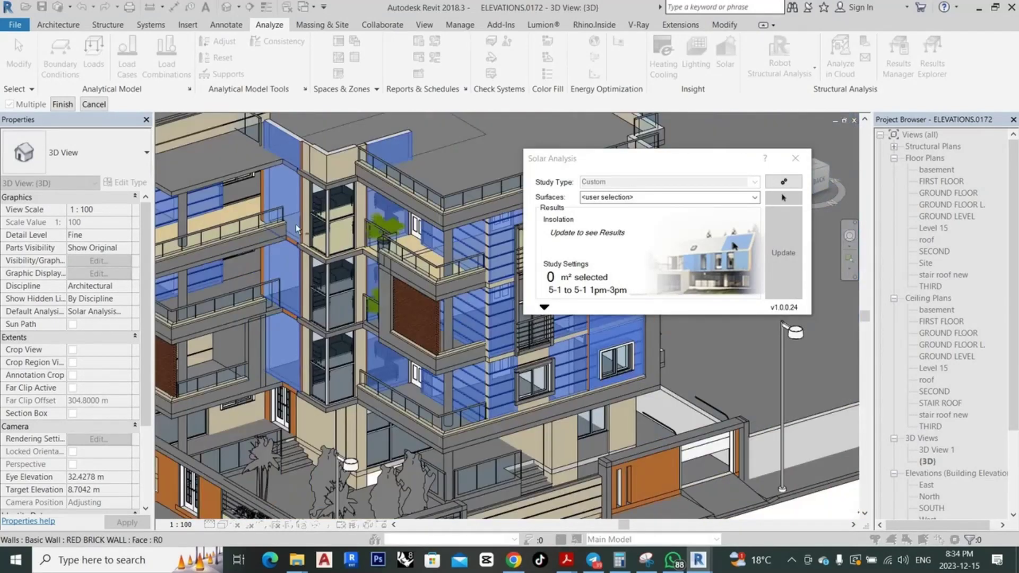
scroll(324, 313, "down", 3)
Orbit to the rear and mark the left facade walls on each floor plus two nearby walls
scroll(329, 330, "down", 1)
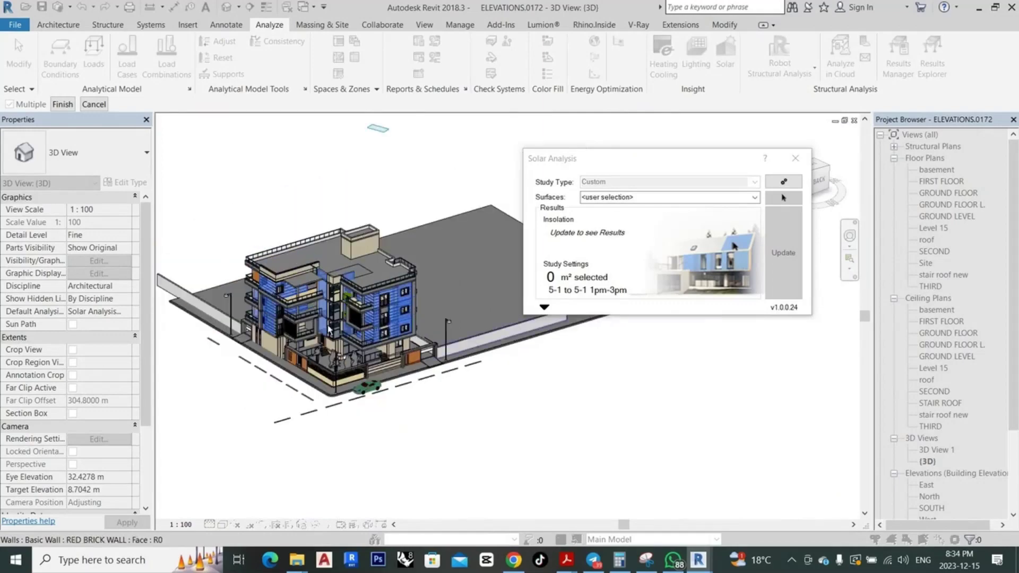
middle_click_drag(257, 338, 477, 300, "shift")
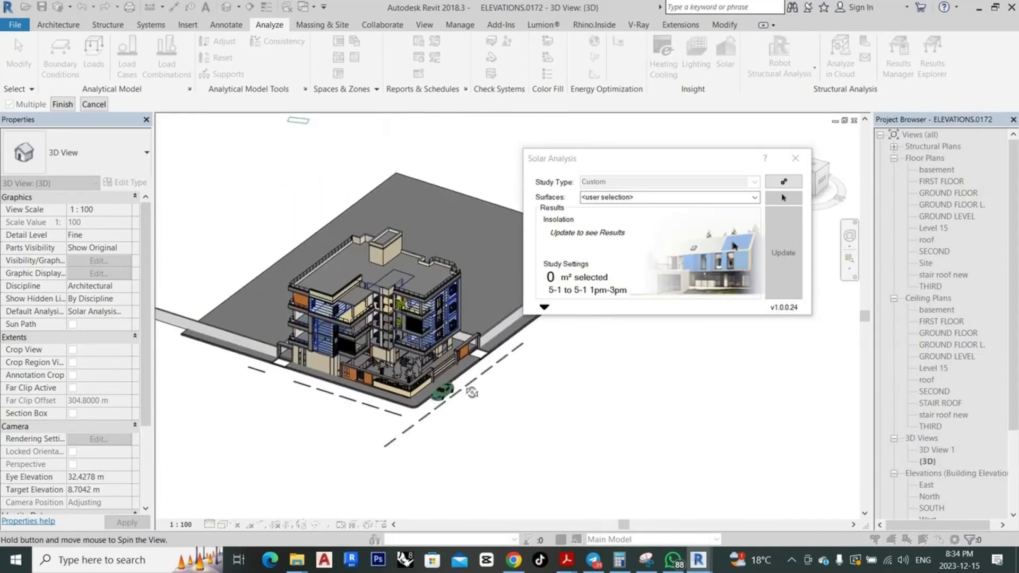
scroll(480, 265, "up", 2)
scroll(486, 231, "up", 2)
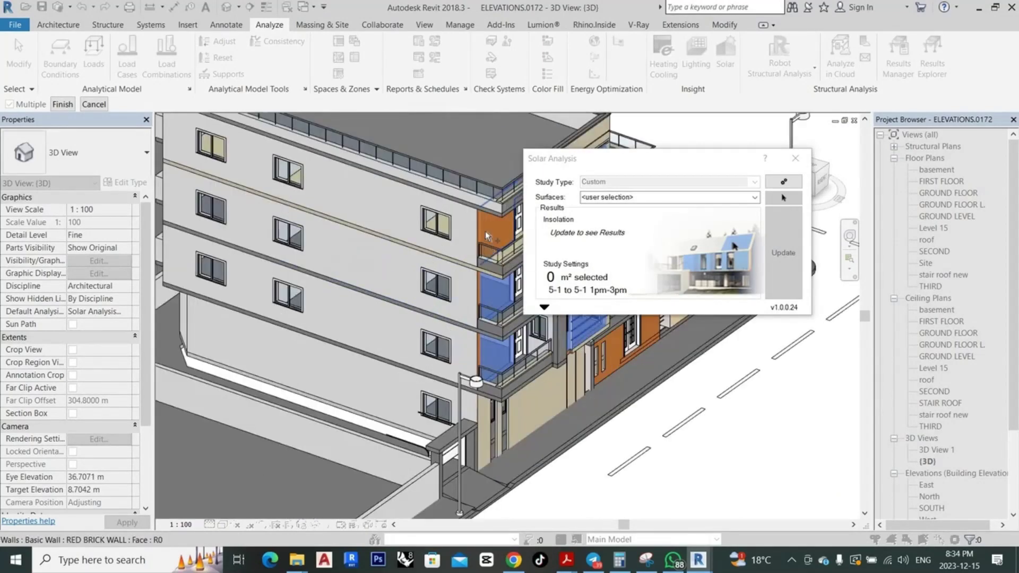
scroll(492, 224, "up", 2)
left_click(340, 244)
left_click(328, 340)
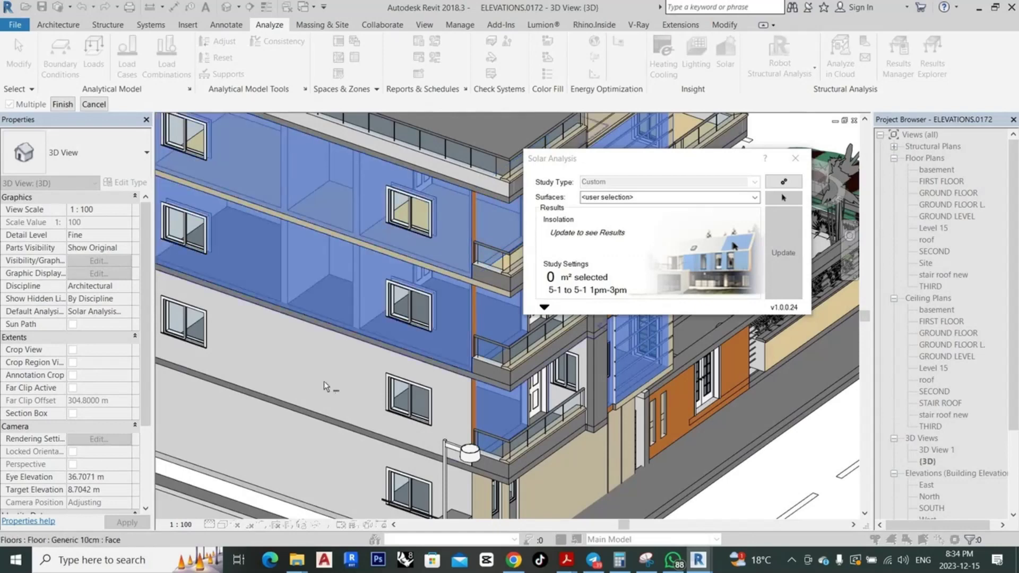
left_click(318, 414)
left_click(310, 444)
left_click(565, 466)
left_click(551, 418)
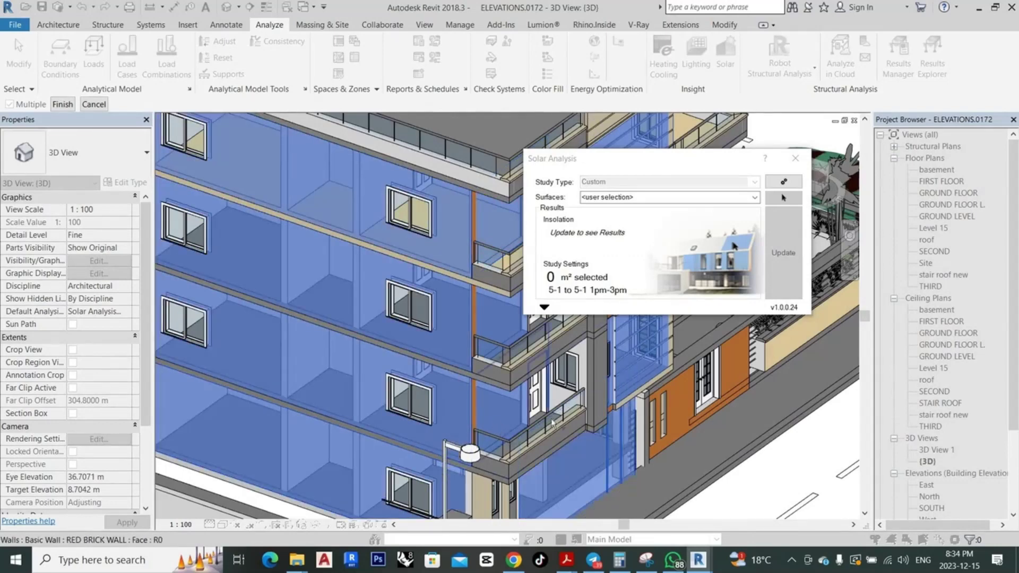
From another side, mark three left facade panels plus the side, lower-middle and lower-left walls
scroll(550, 418, "down", 4)
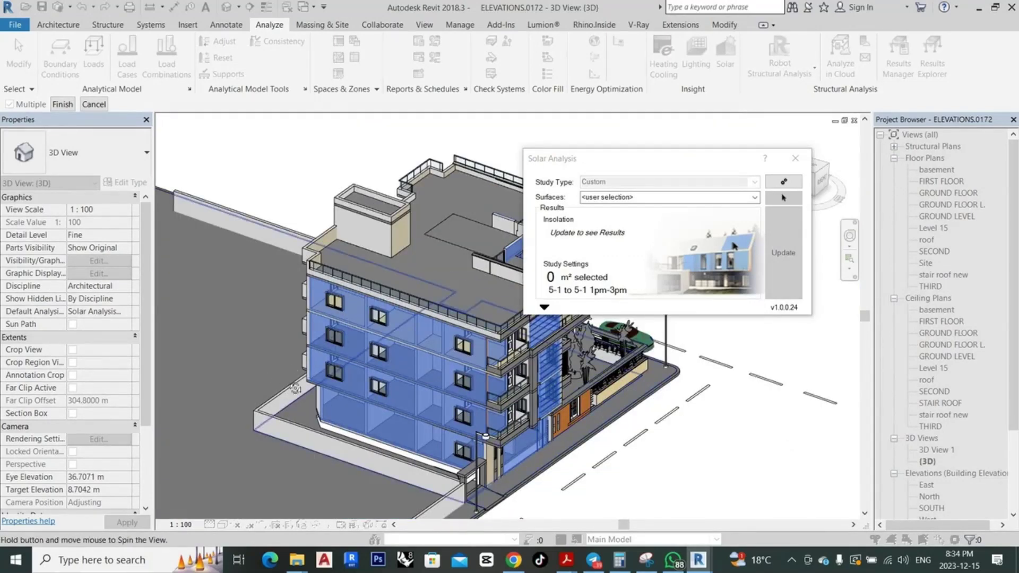
middle_click_drag(295, 388, 354, 321, "shift")
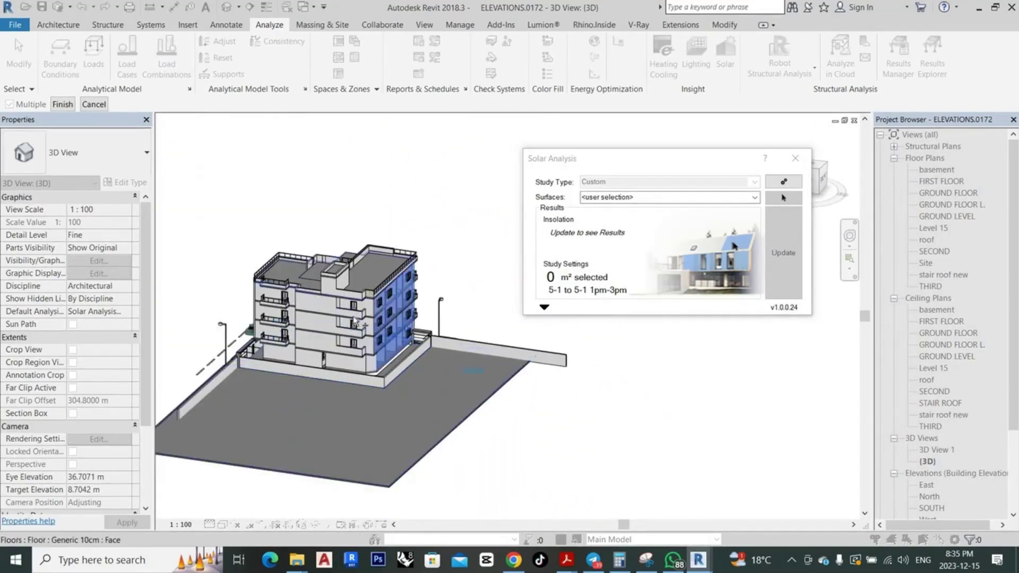
scroll(354, 321, "up", 3)
scroll(339, 361, "up", 3)
left_click(321, 318)
left_click(324, 398)
left_click(326, 478)
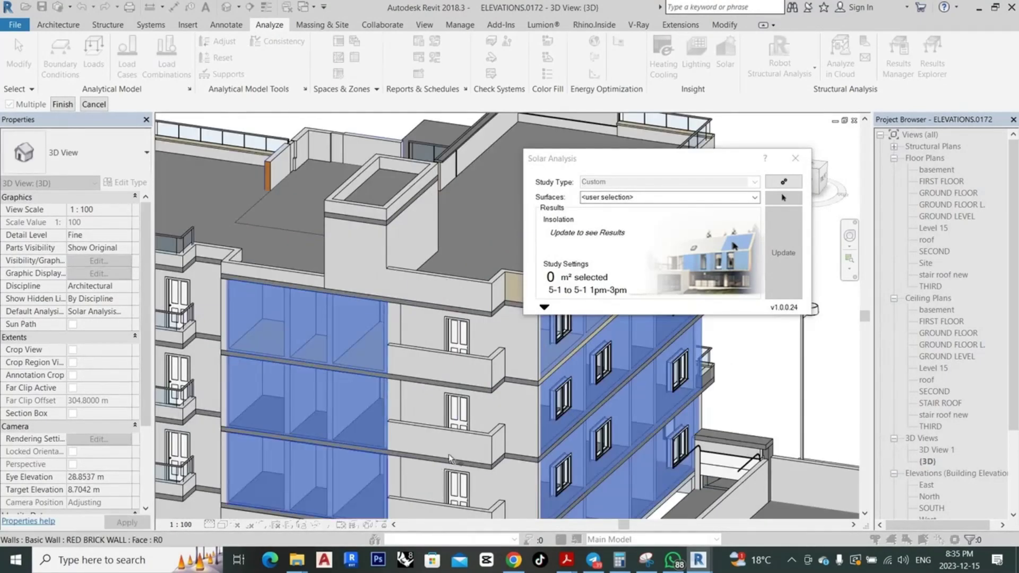
middle_click_drag(517, 412, 483, 348)
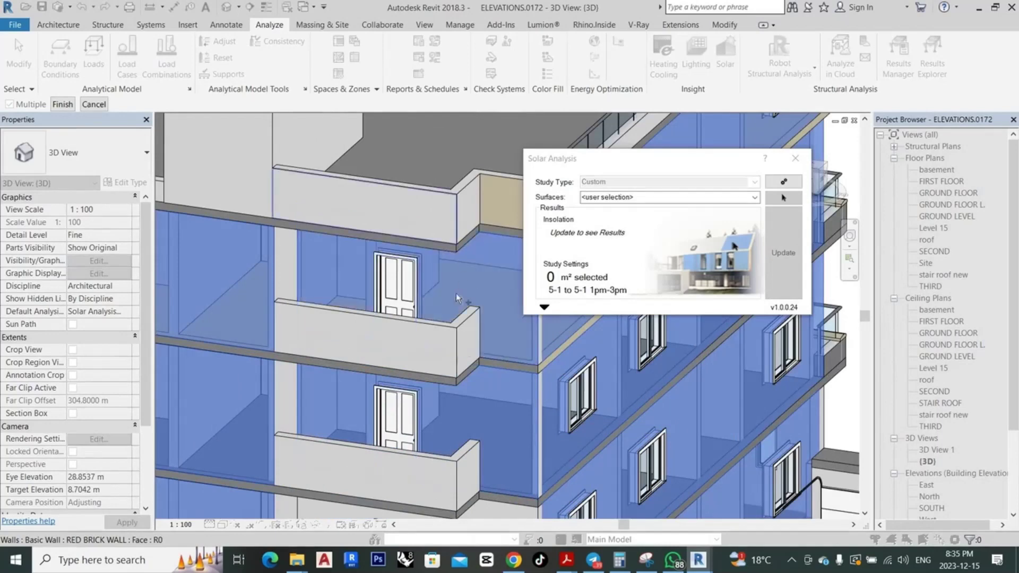
left_click(481, 422, "ctrl")
left_click(371, 479, "ctrl")
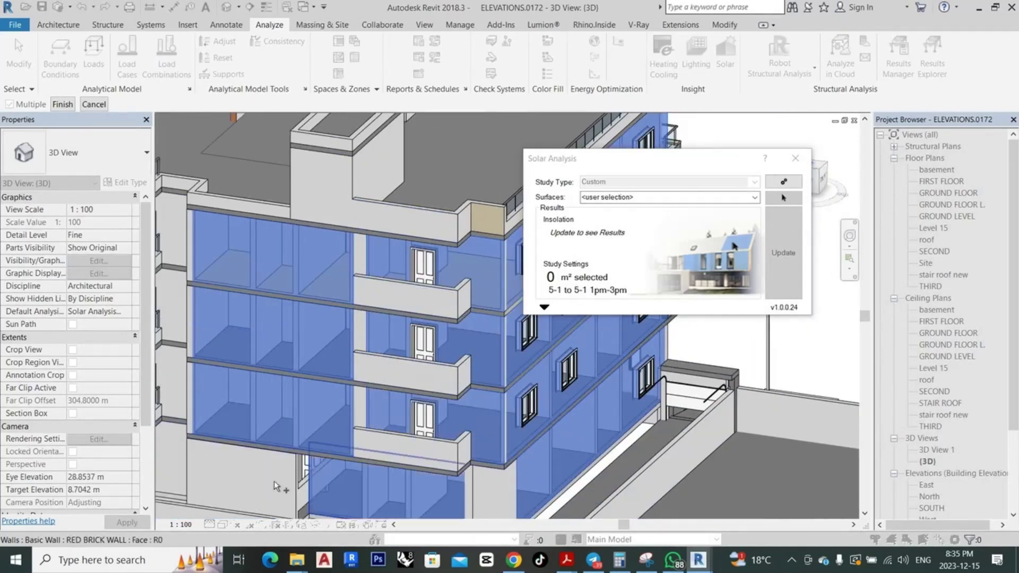
left_click(274, 481, "ctrl")
Mark the grey walls around the balconies and one more wall face as analysis surfaces
scroll(256, 371, "down", 5)
scroll(325, 392, "up", 5)
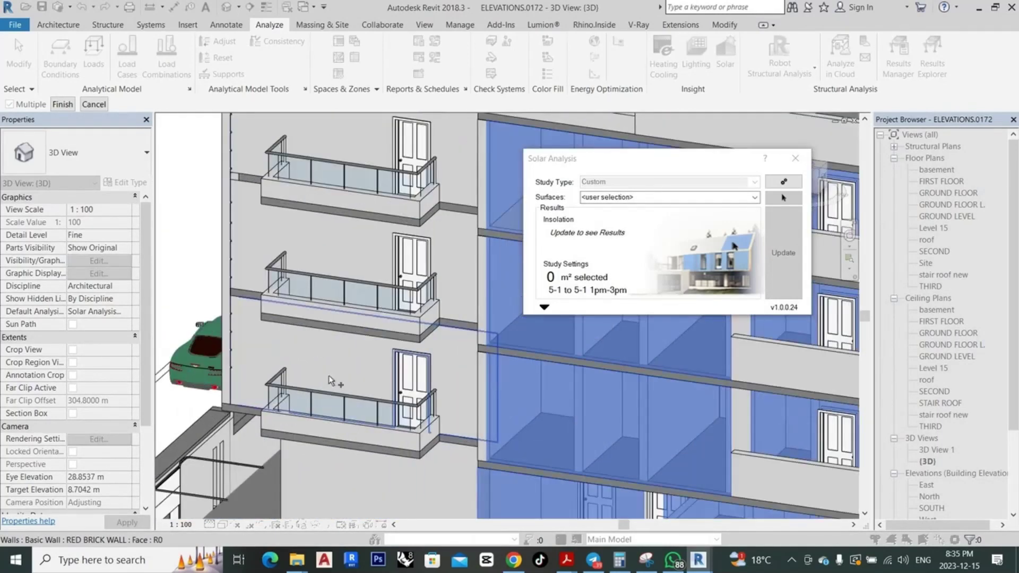
left_click(348, 256, "ctrl")
left_click(363, 233, "ctrl")
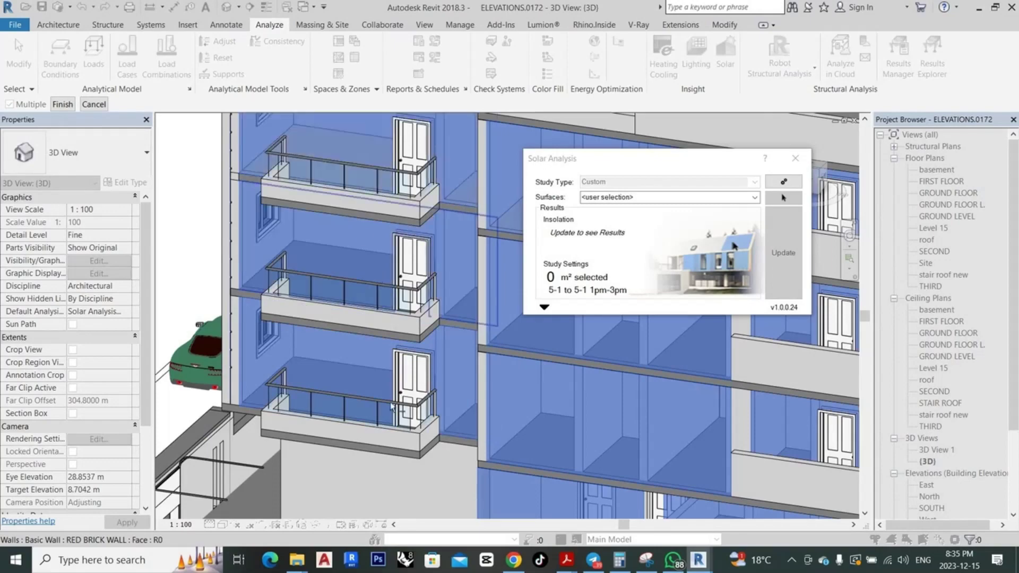
scroll(385, 433, "down", 3)
left_click(385, 428, "ctrl")
scroll(365, 434, "down", 3)
mouse_move(364, 434)
middle_mouse_down("shift")
mouse_move(418, 332)
mouse_move(404, 332)
mouse_move(484, 397)
middle_mouse_up("shift")
scroll(419, 332, "down", 3)
Review the front facade and finish surface picking, giving 796 m² selected
scroll(484, 397, "up", 3)
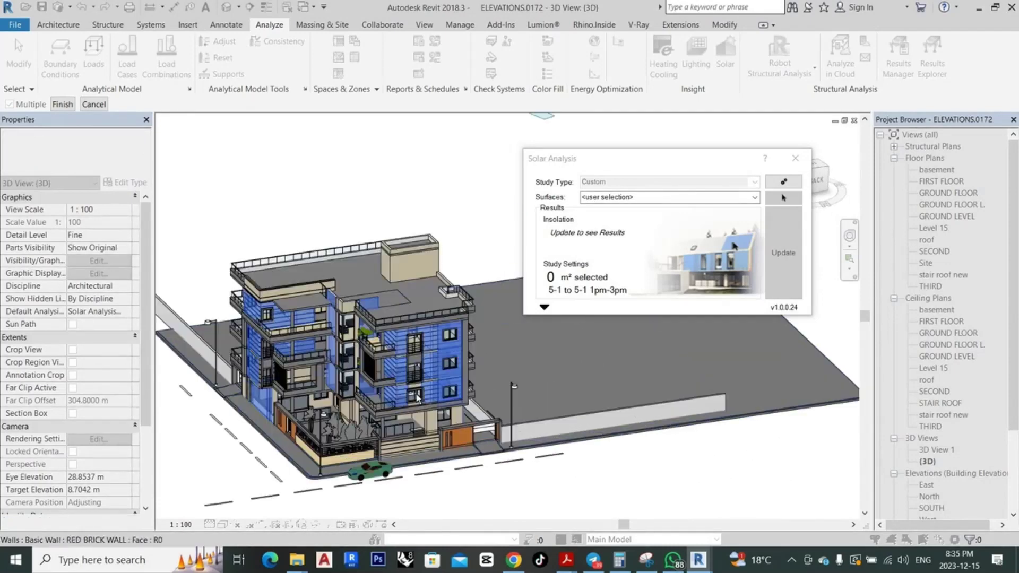
scroll(419, 394, "up", 2)
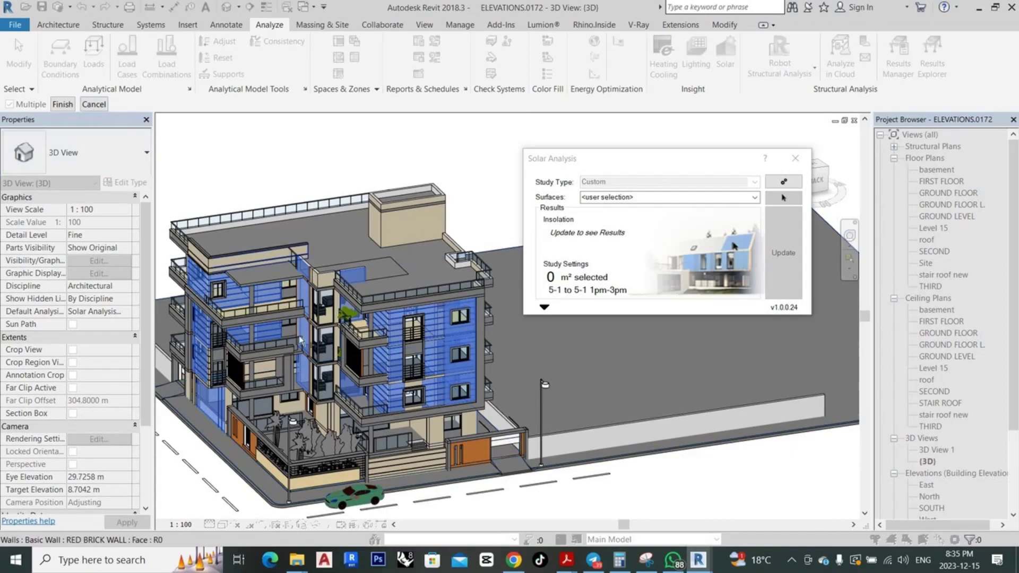
scroll(467, 430, "up", 1)
scroll(447, 410, "up", 1)
scroll(447, 410, "up", 1)
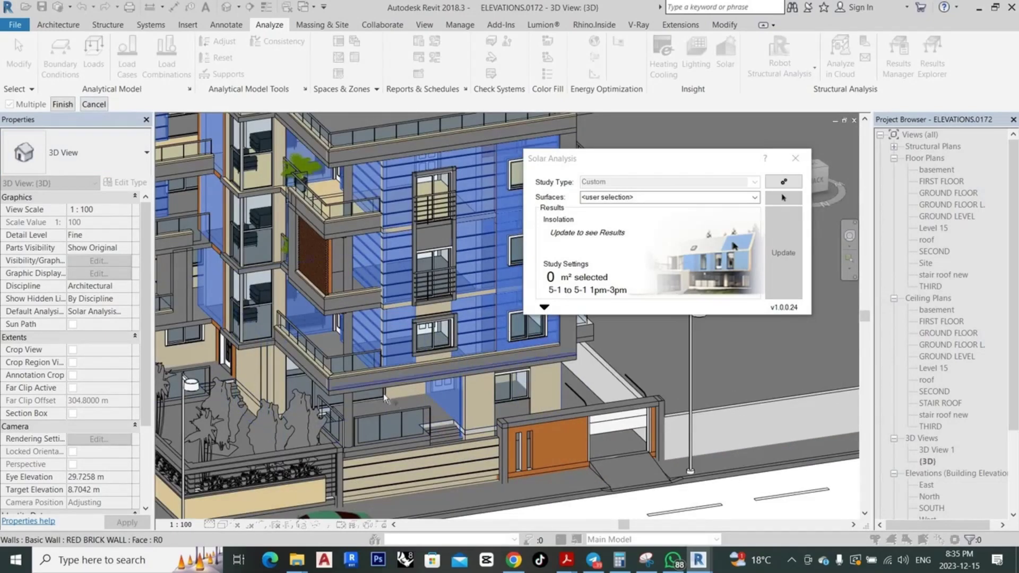
middle_click_drag(271, 378, 631, 390)
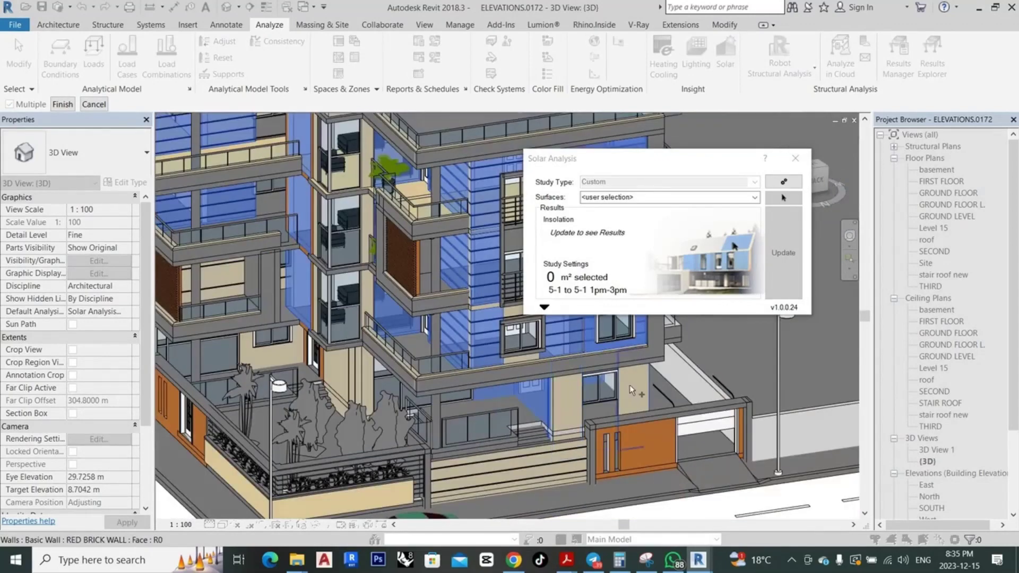
scroll(630, 384, "up", 2)
scroll(371, 406, "down", 4)
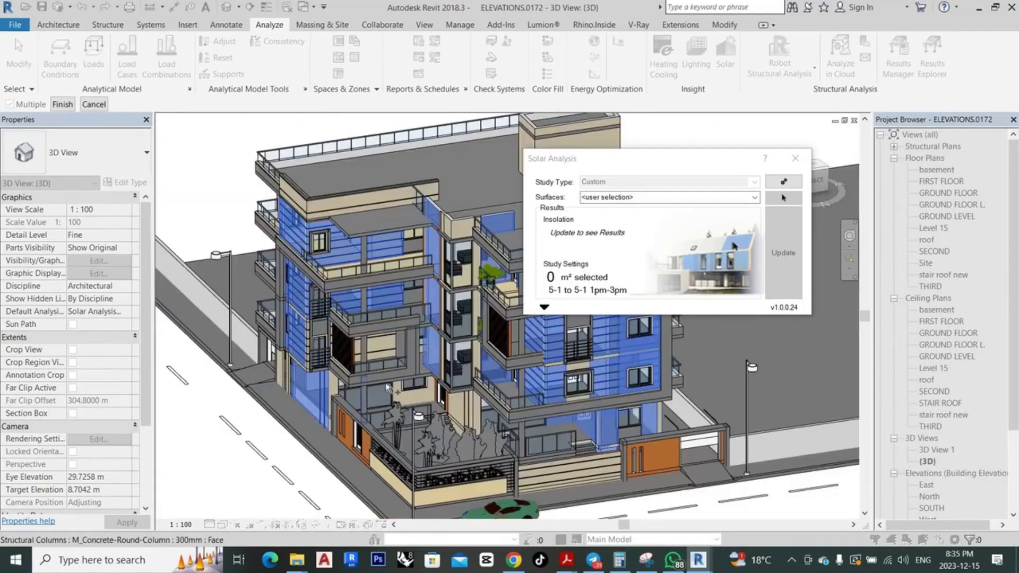
scroll(377, 348, "up", 2)
scroll(368, 326, "up", 2)
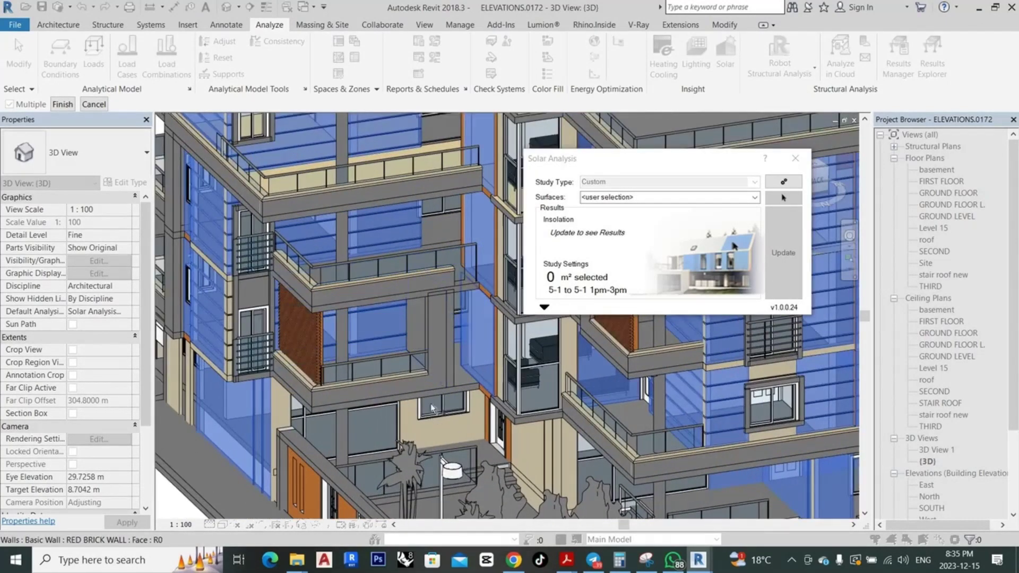
scroll(413, 361, "down", 3)
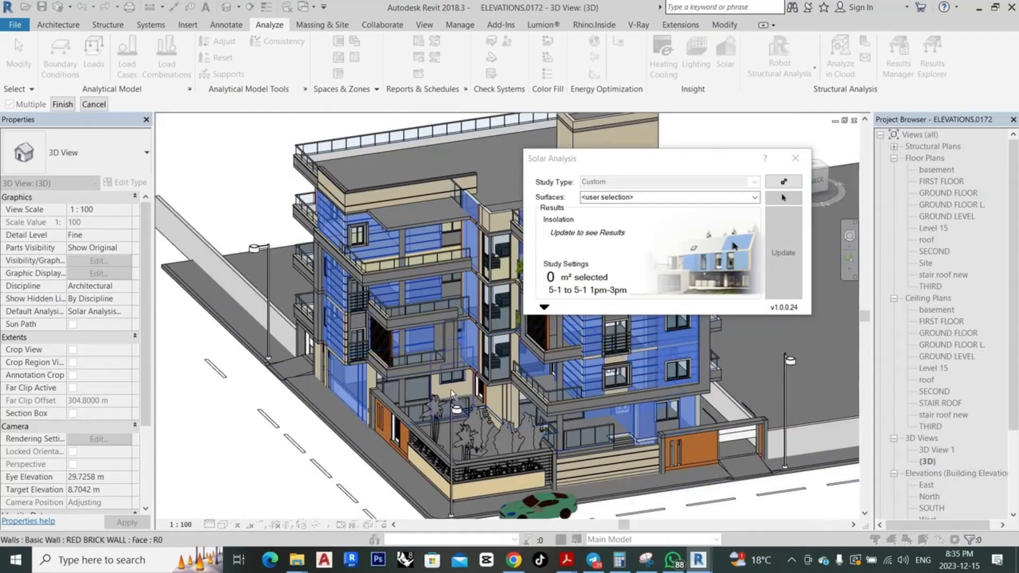
scroll(451, 390, "up", 2)
scroll(385, 400, "down", 2)
scroll(534, 291, "down", 2)
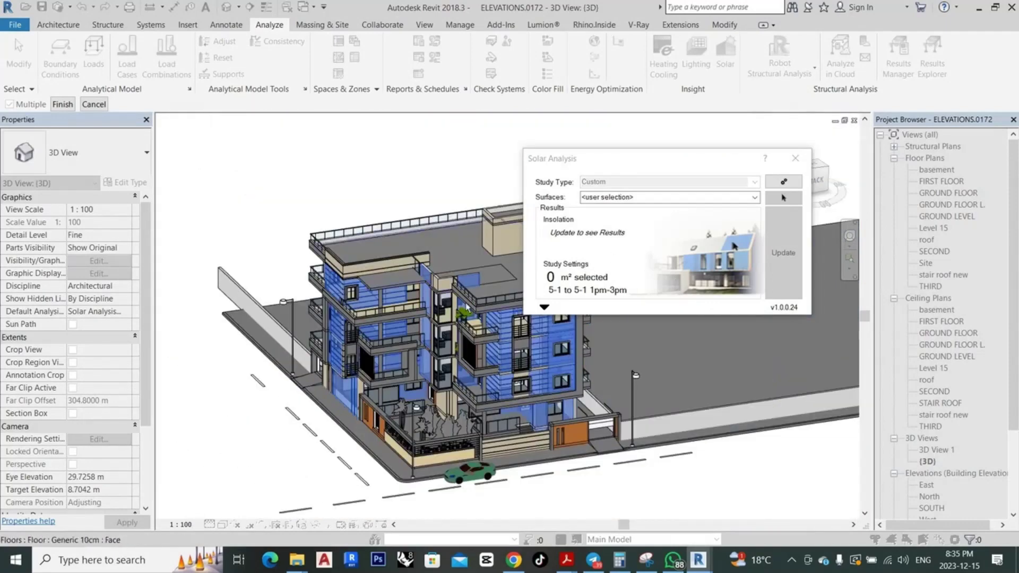
scroll(427, 297, "up", 1)
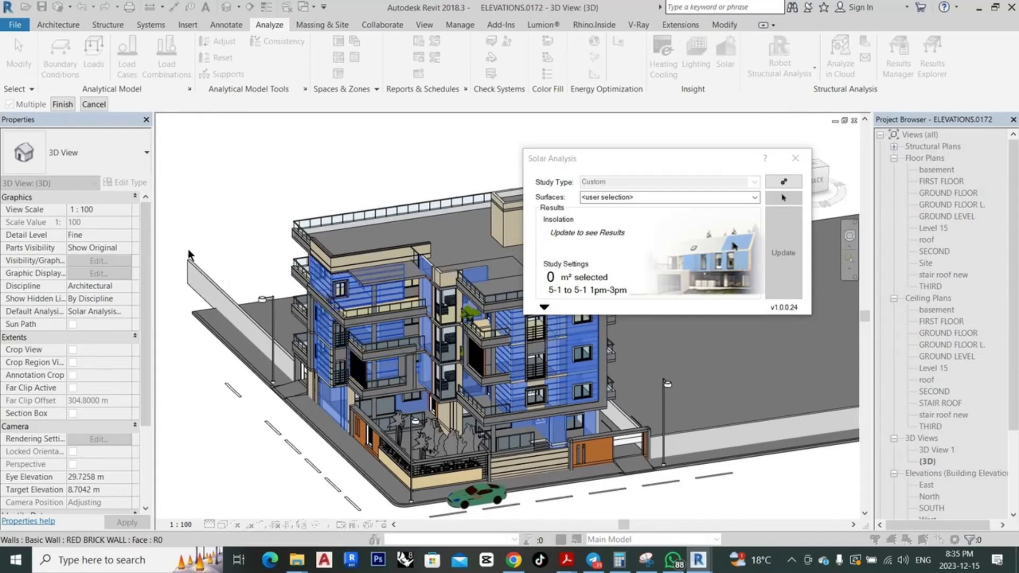
left_click(62, 105)
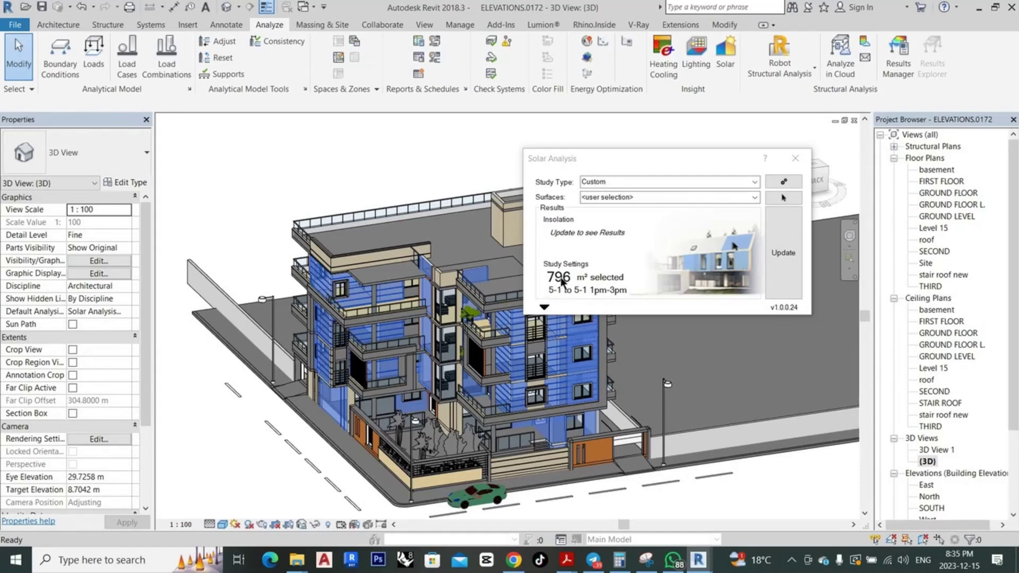
Set results to Average Insolation in kWh/m² with the Solar Analysis Default style
left_click(545, 309)
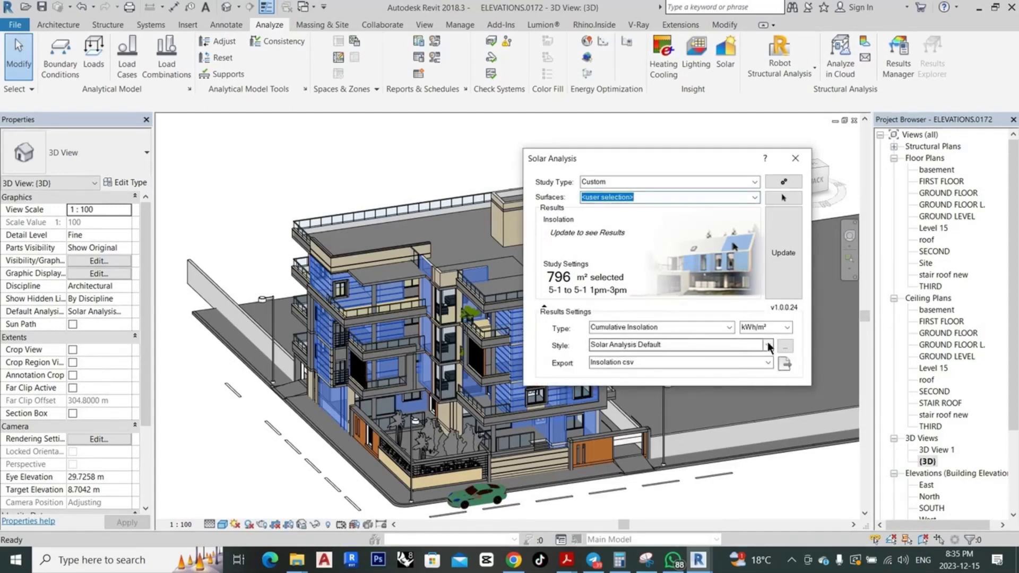
left_click(767, 346)
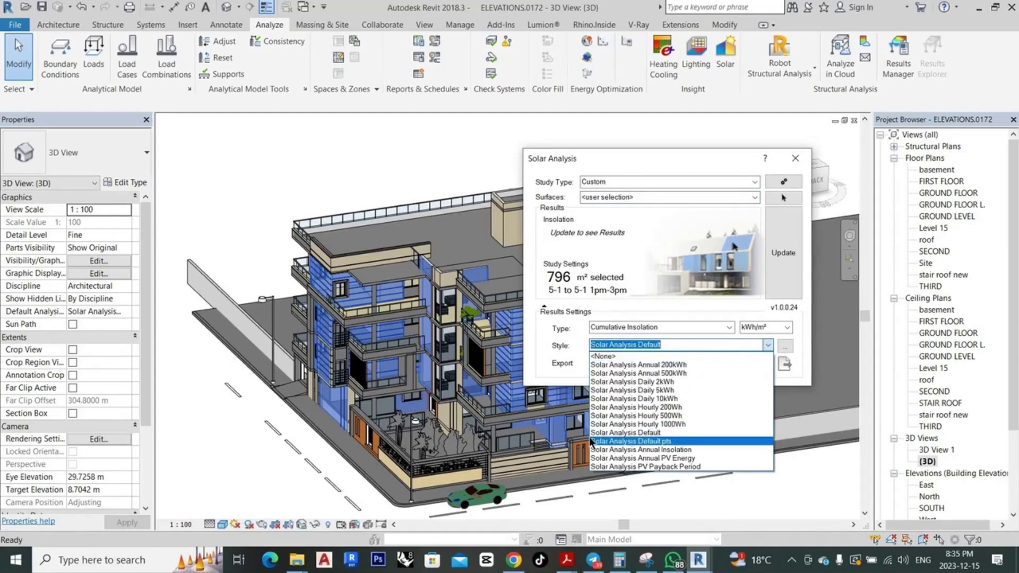
left_click(628, 433)
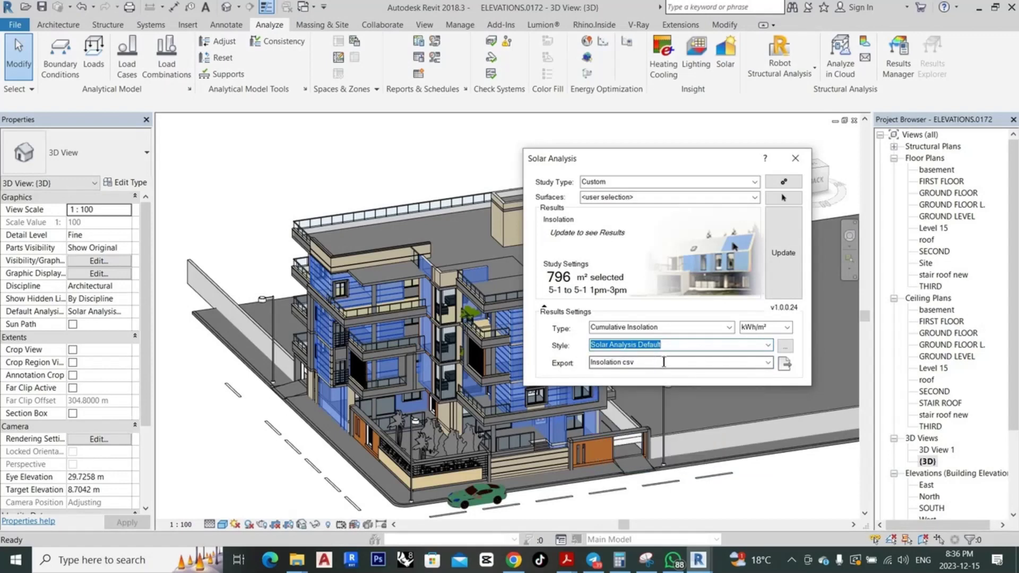
left_click(728, 326)
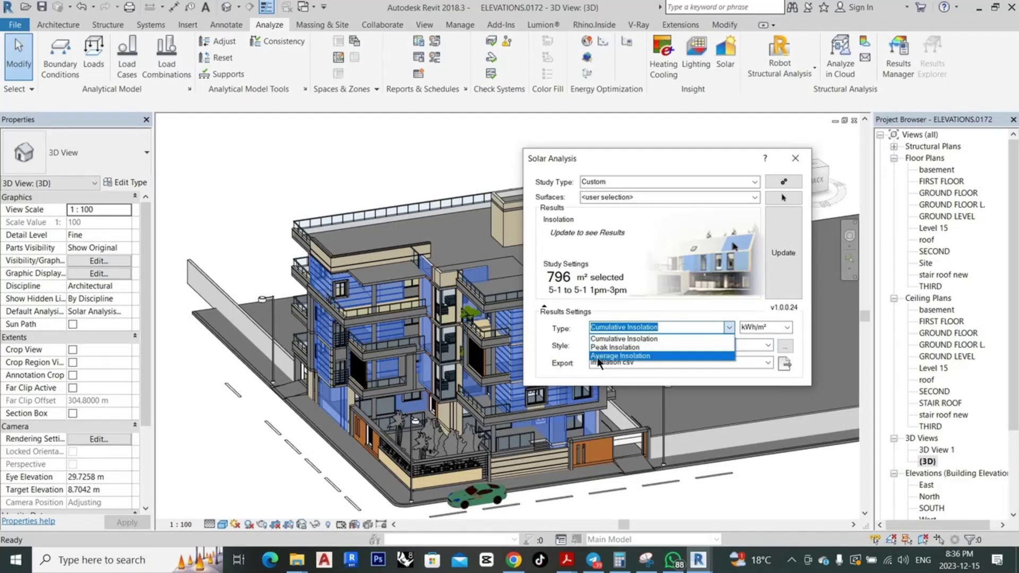
left_click(626, 355)
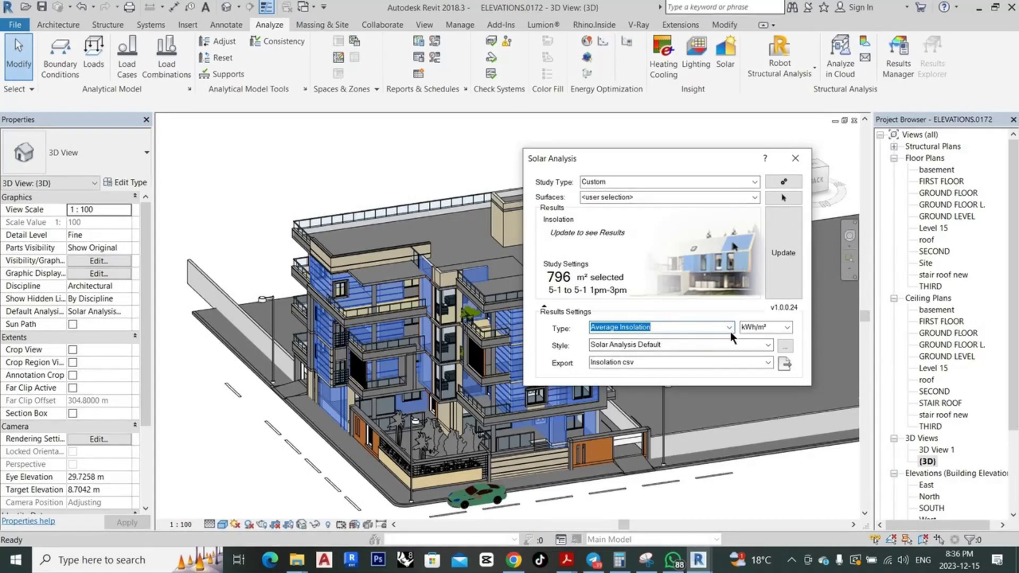
left_click(788, 327)
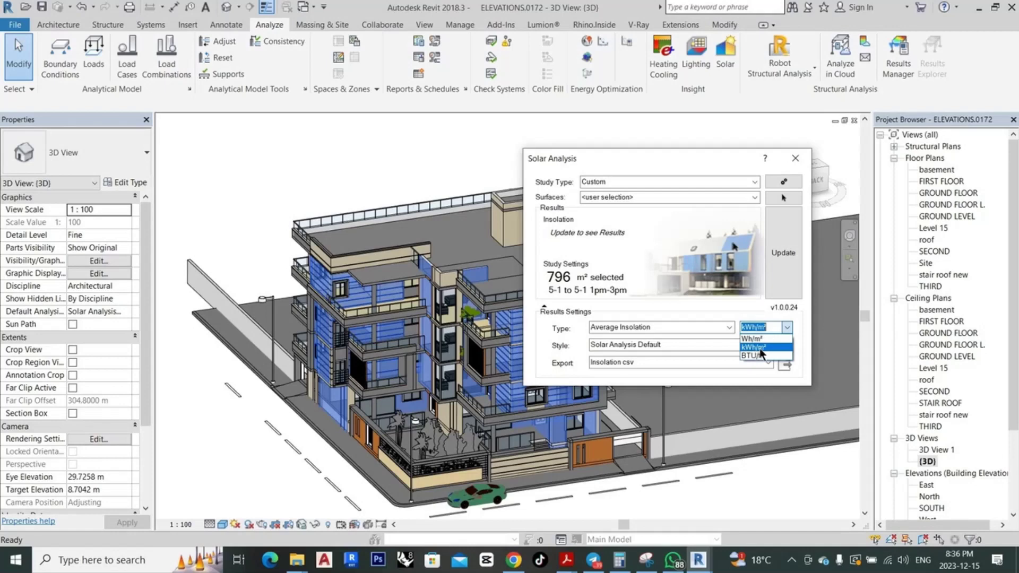
left_click(754, 348)
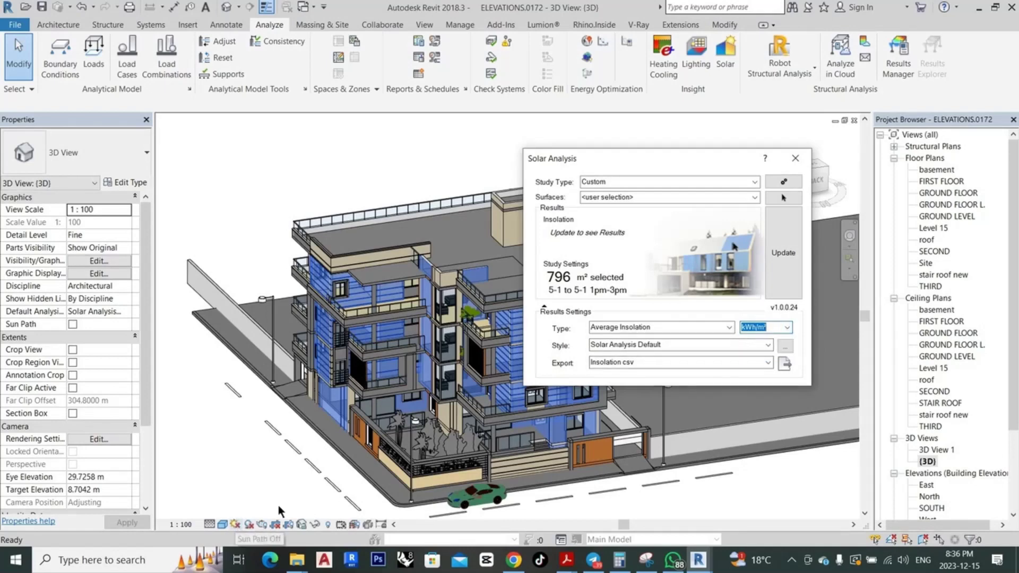
left_click_drag(586, 157, 574, 127)
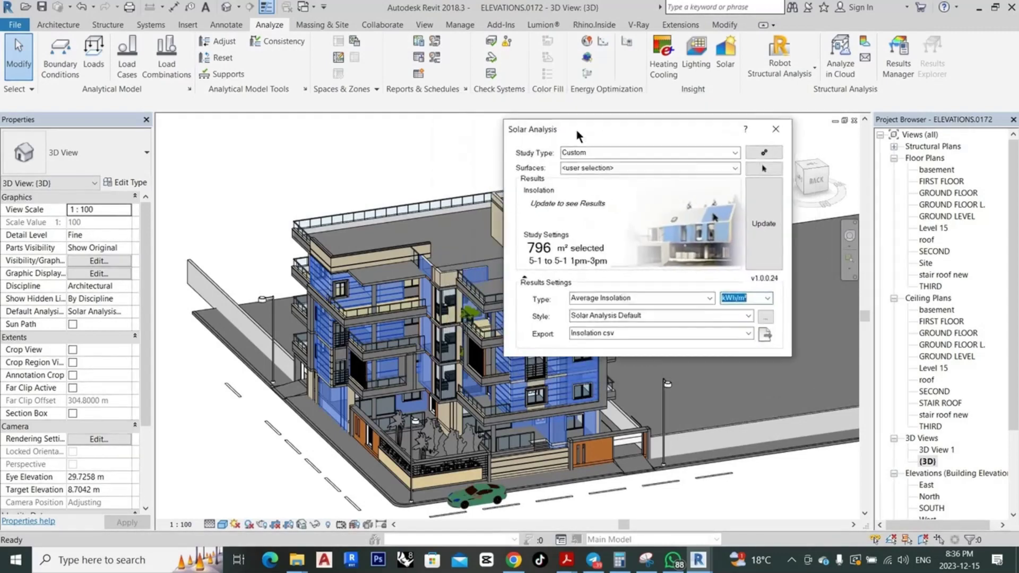
left_click(237, 523)
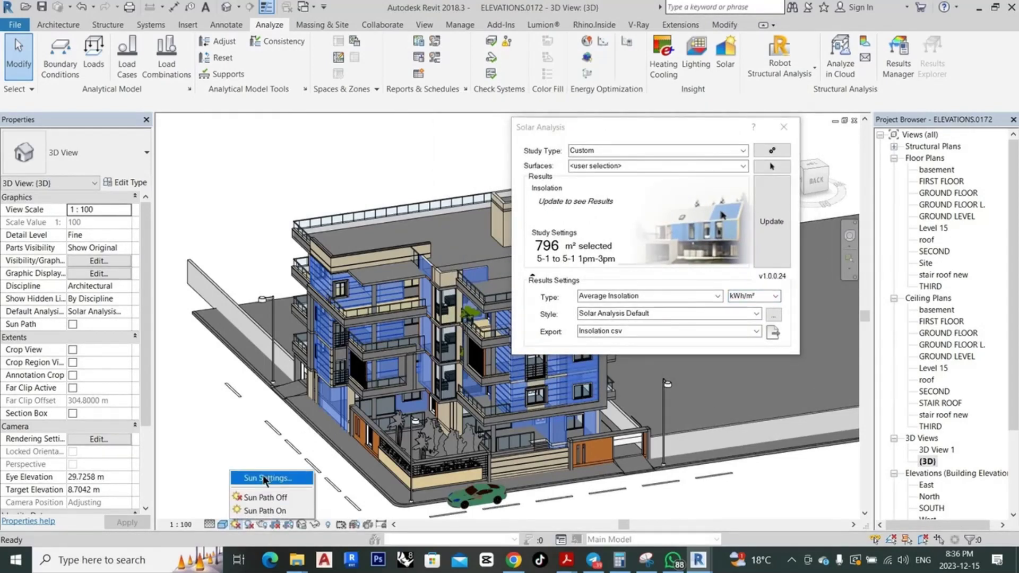
Switch the sun study to Single Day using the Summer Solstice Solar Study preset
left_click(264, 478)
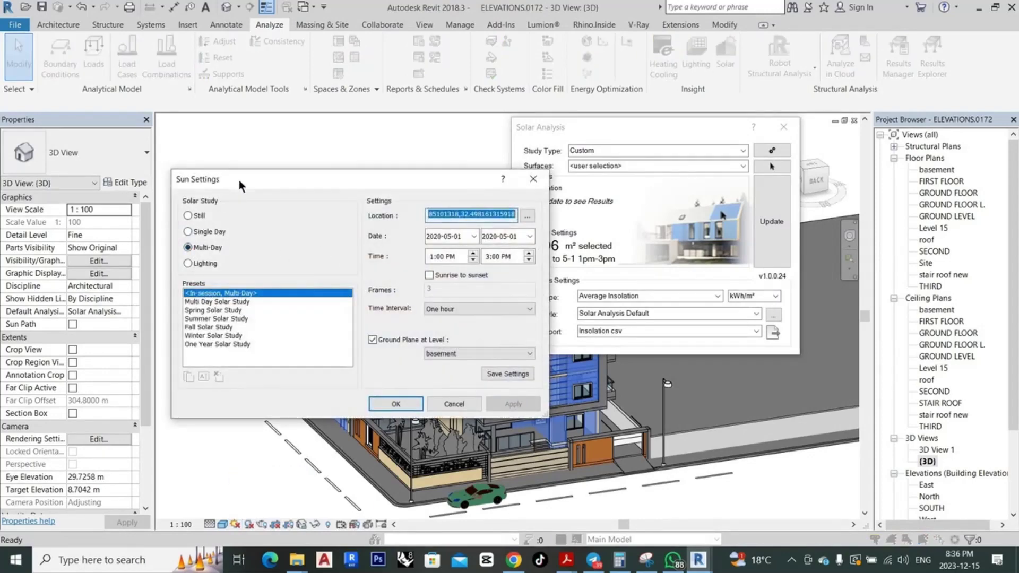
left_click_drag(238, 180, 287, 168)
left_click(236, 219)
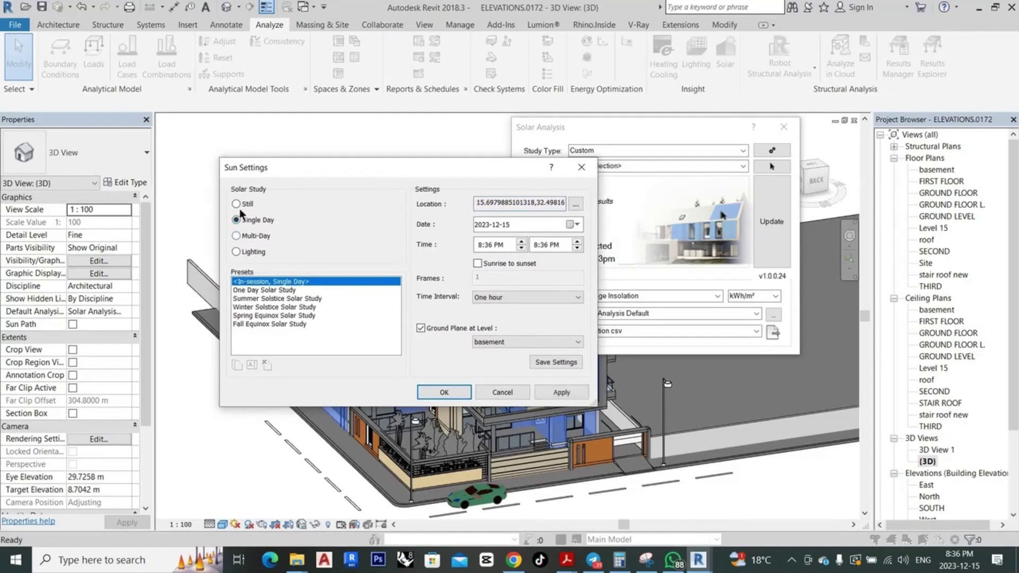
left_click(250, 299)
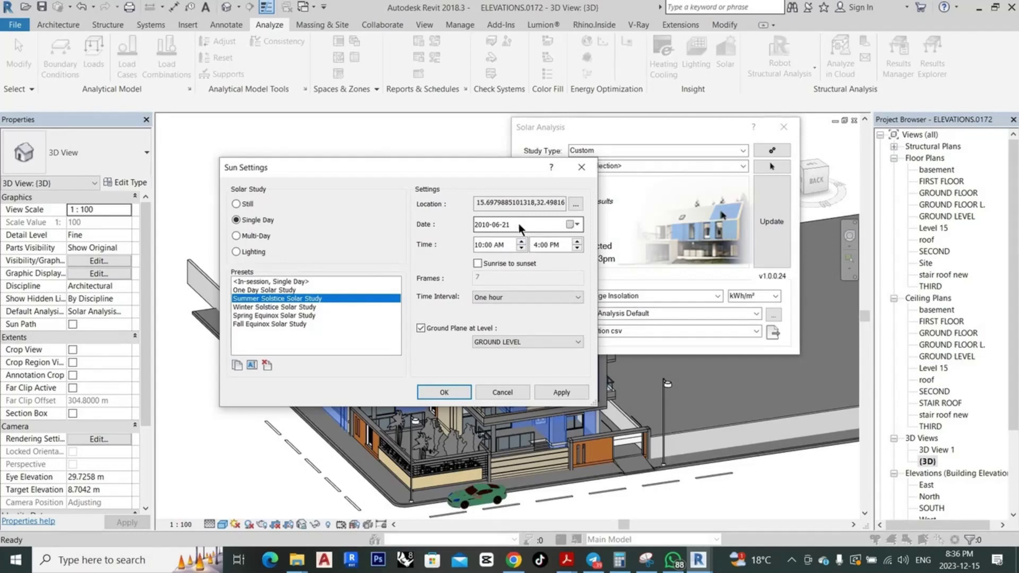
Set the study date to 2010-05-05 from the calendar
left_click(567, 223)
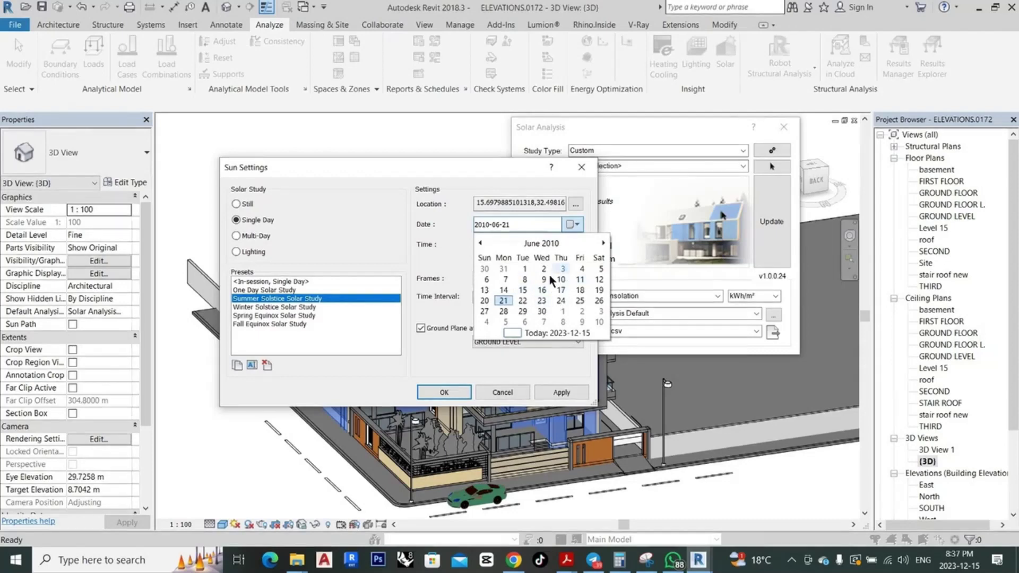
scroll(559, 289, "up", 1)
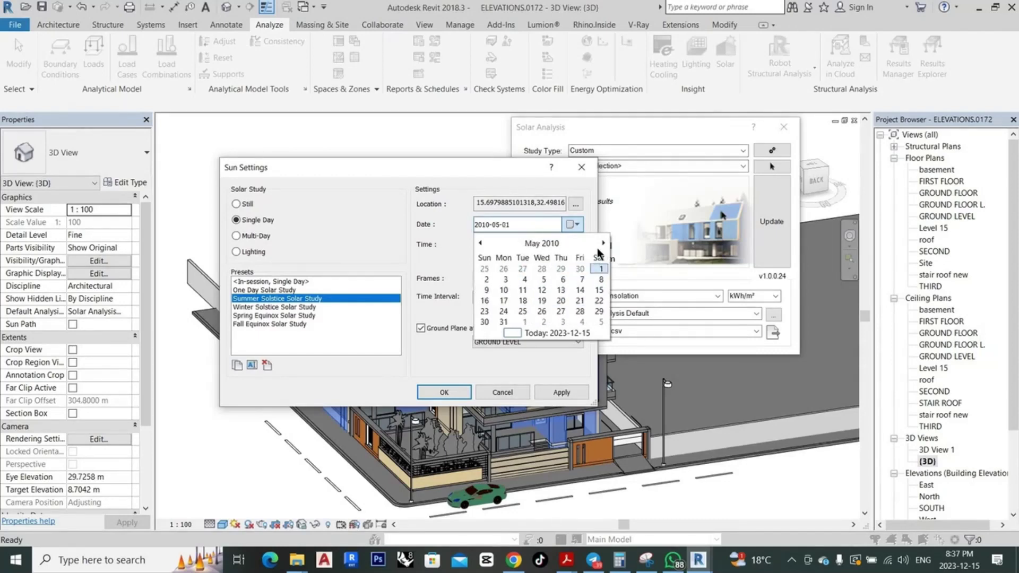
left_click(603, 244)
left_click(603, 244)
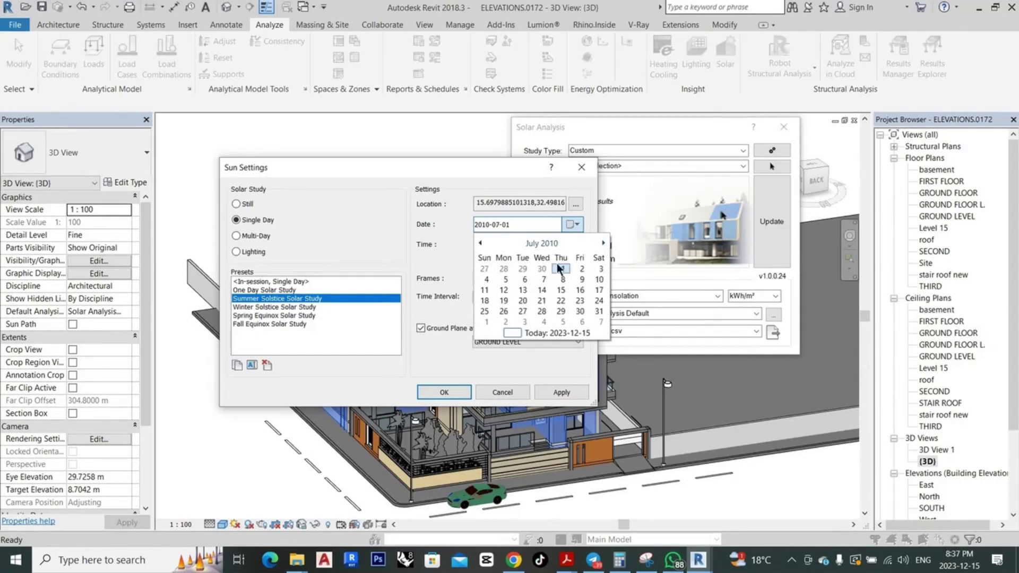
left_click(478, 244)
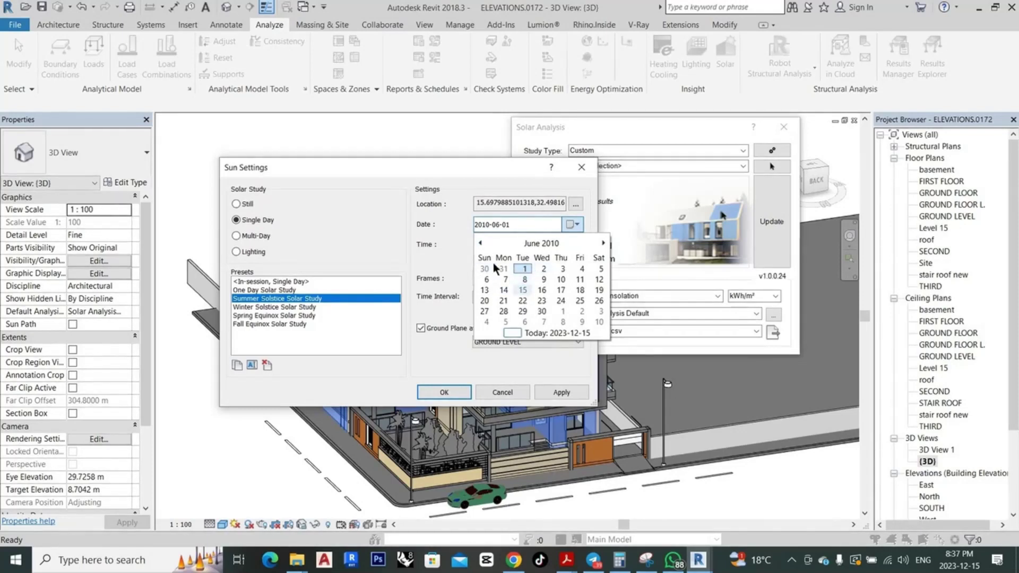
left_click(480, 242)
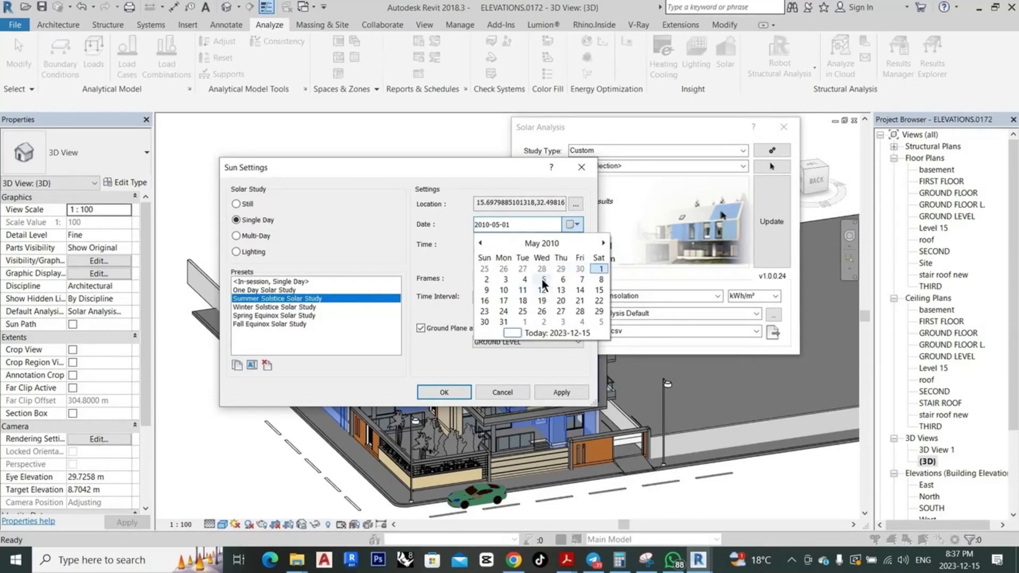
left_click(543, 279)
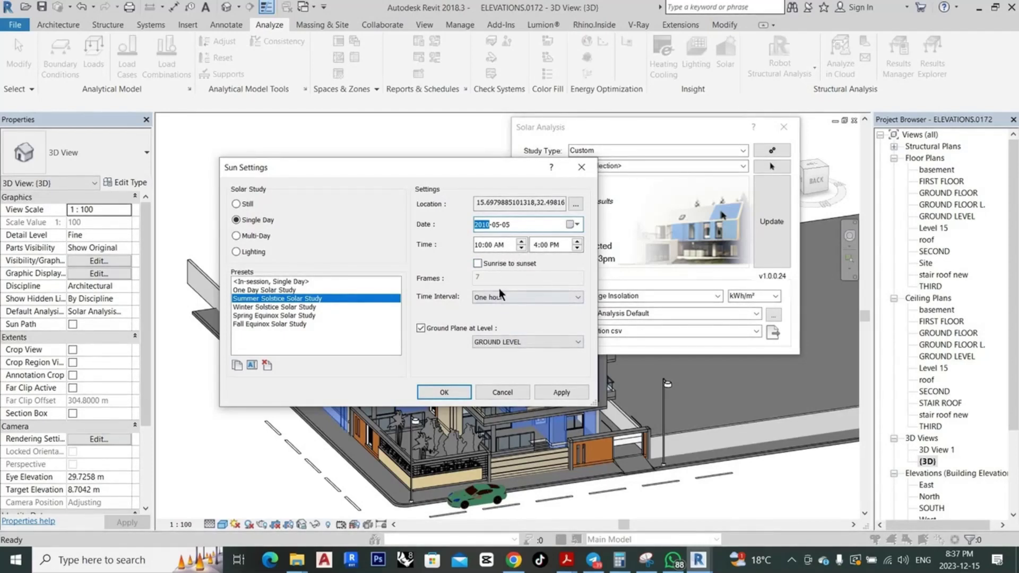
Make the 2010-05-05 study run sunrise to sunset (5:24 AM–6:08 PM) and confirm it
left_click(521, 248)
left_click(521, 248)
left_click(520, 248)
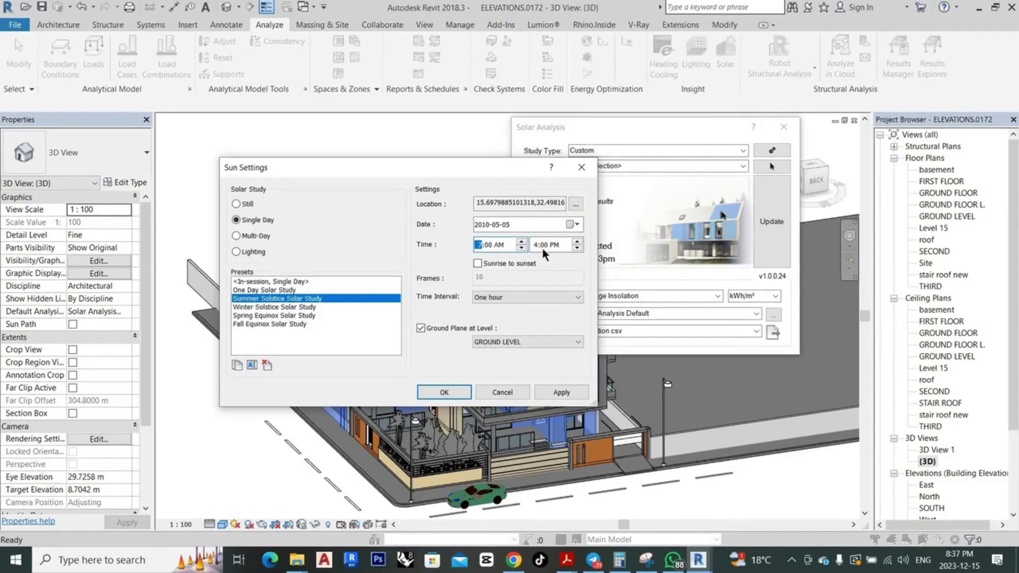
left_click(478, 263)
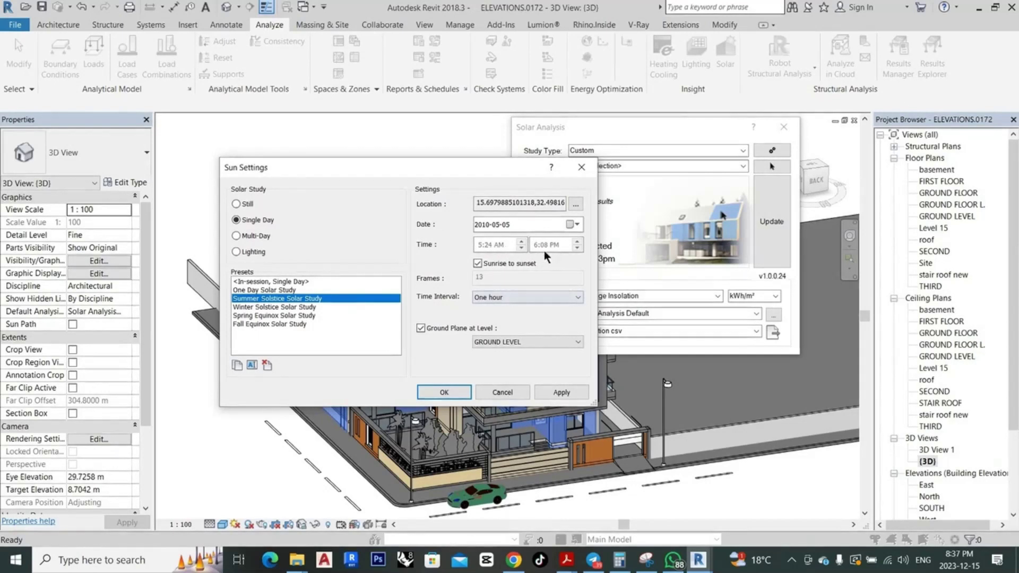
left_click(443, 393)
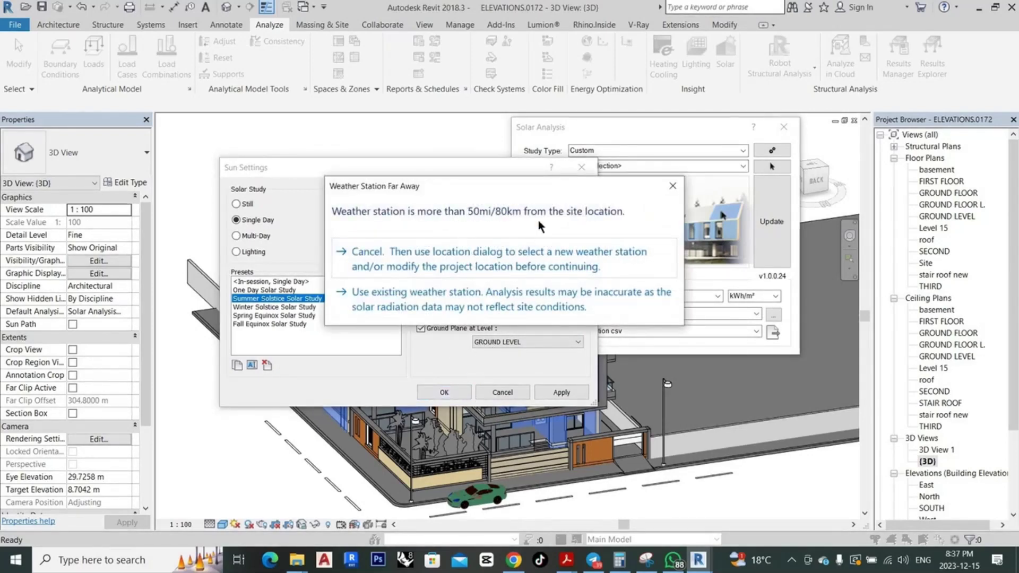
Keep the existing weather station and update the solar analysis, giving 74 kWh average insolation
left_click_drag(479, 189, 503, 206)
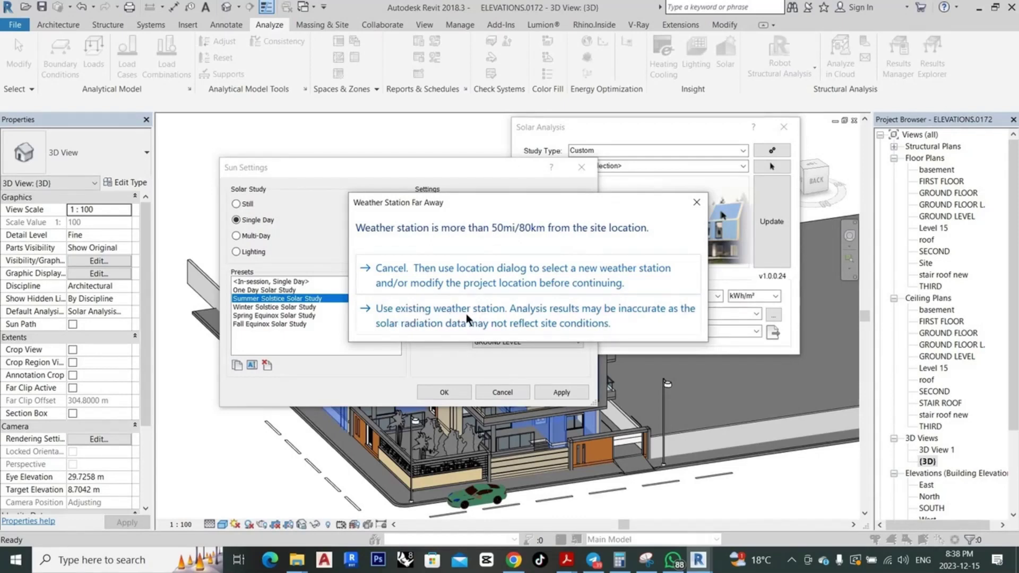
left_click(424, 311)
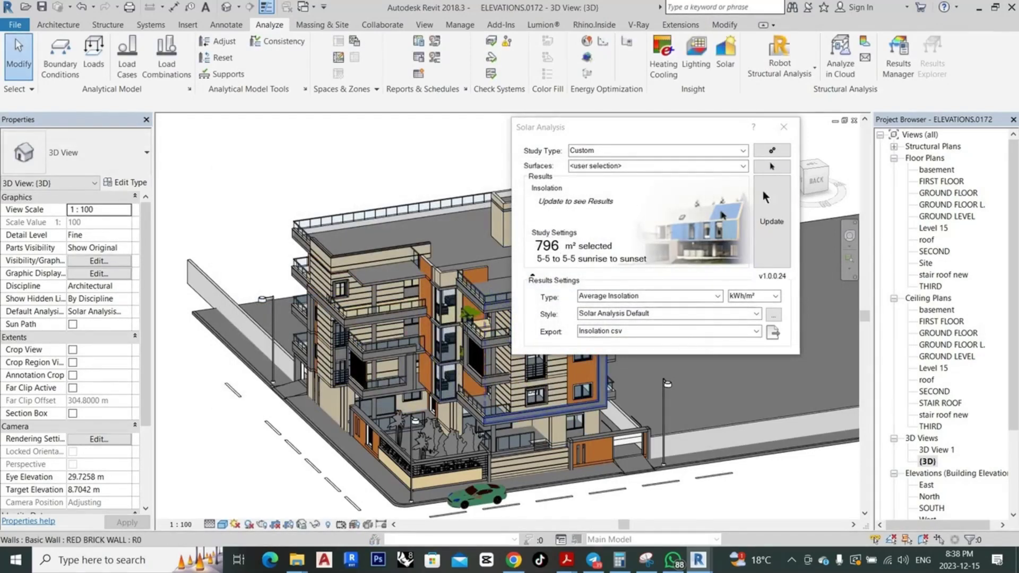
left_click(773, 224)
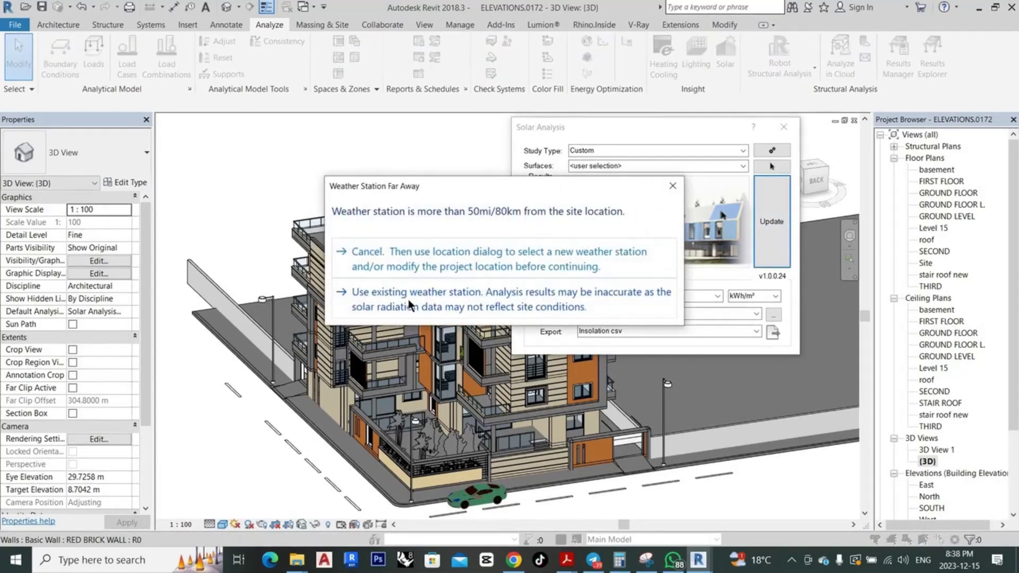
left_click(397, 300)
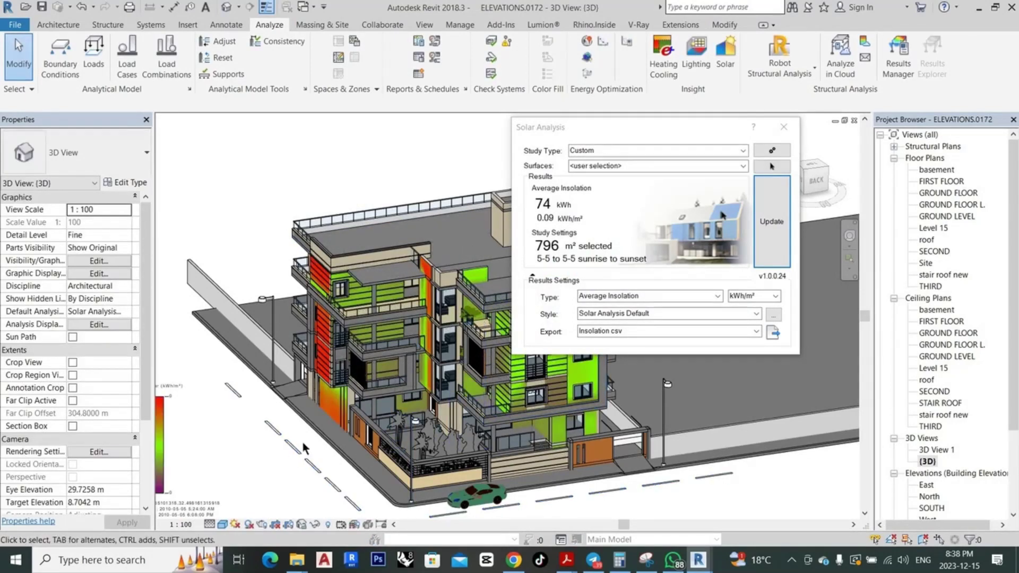
Move the Solar Analysis window off the roof and orbit to the opposite corner
left_click_drag(658, 132, 815, 109)
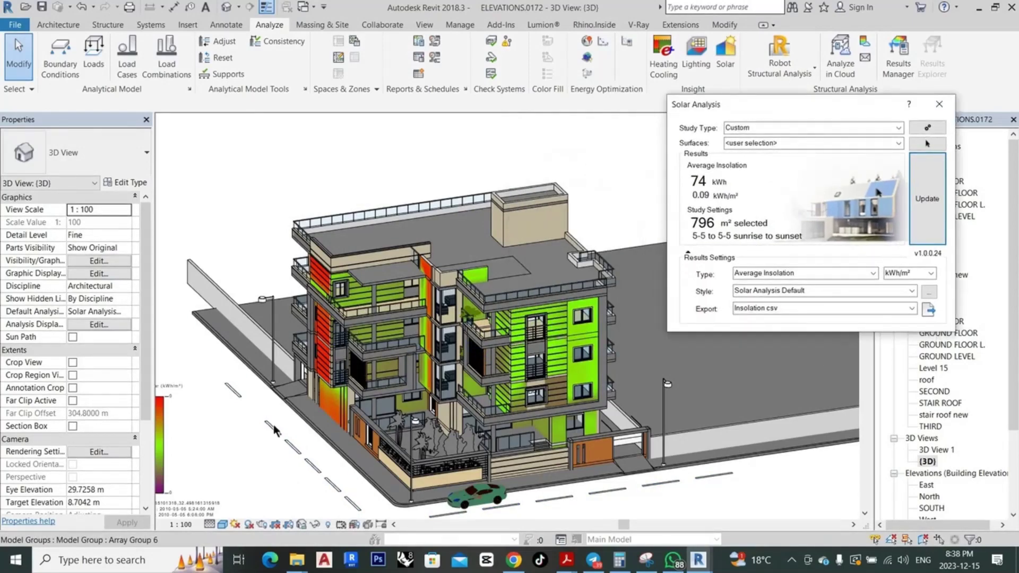
mouse_move(240, 463)
middle_mouse_down("shift")
mouse_move(279, 457)
mouse_move(266, 463)
middle_mouse_up("shift")
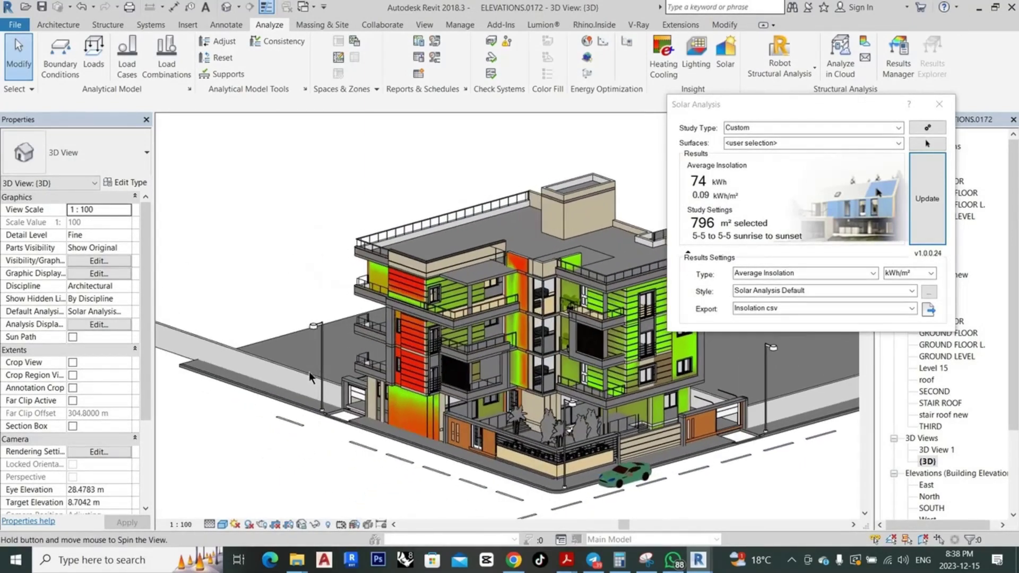
middle_click_drag(266, 463, 301, 406, "shift")
scroll(382, 417, "down", 3)
scroll(403, 435, "up", 2)
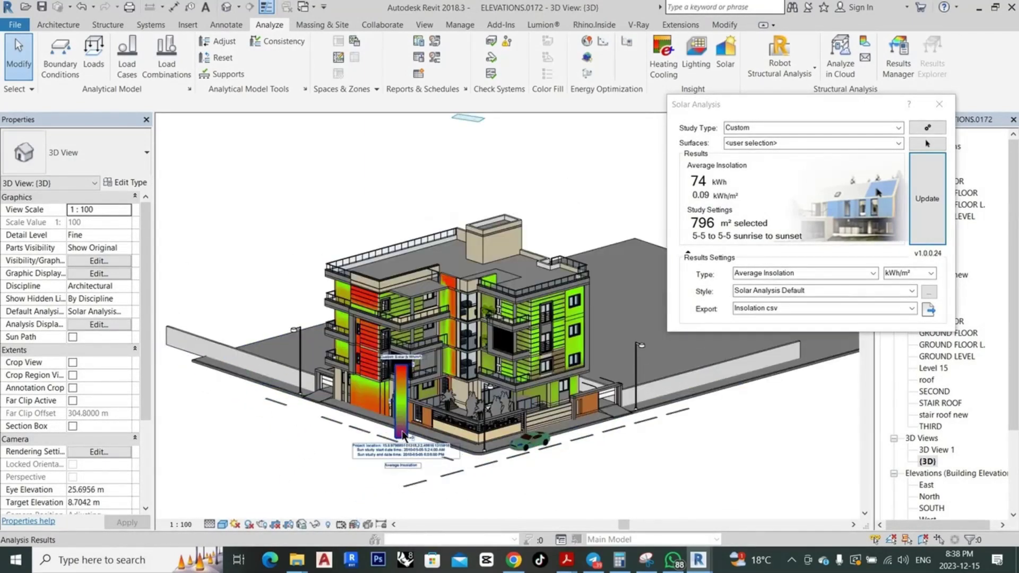
left_click(329, 466)
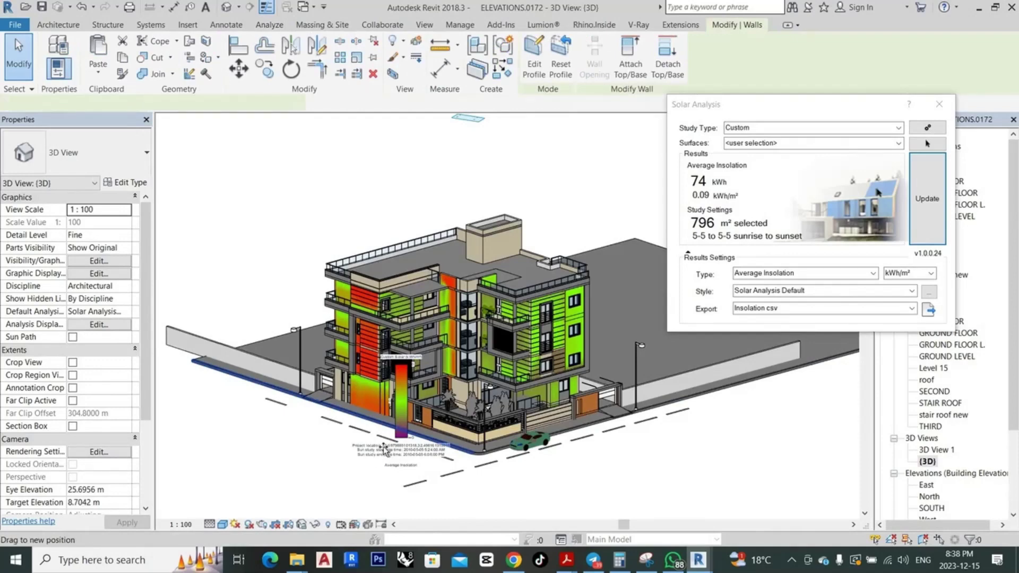
Place the Custom Solar (kWh/m²) legend beside the street right of the building and select the results
left_click(353, 481)
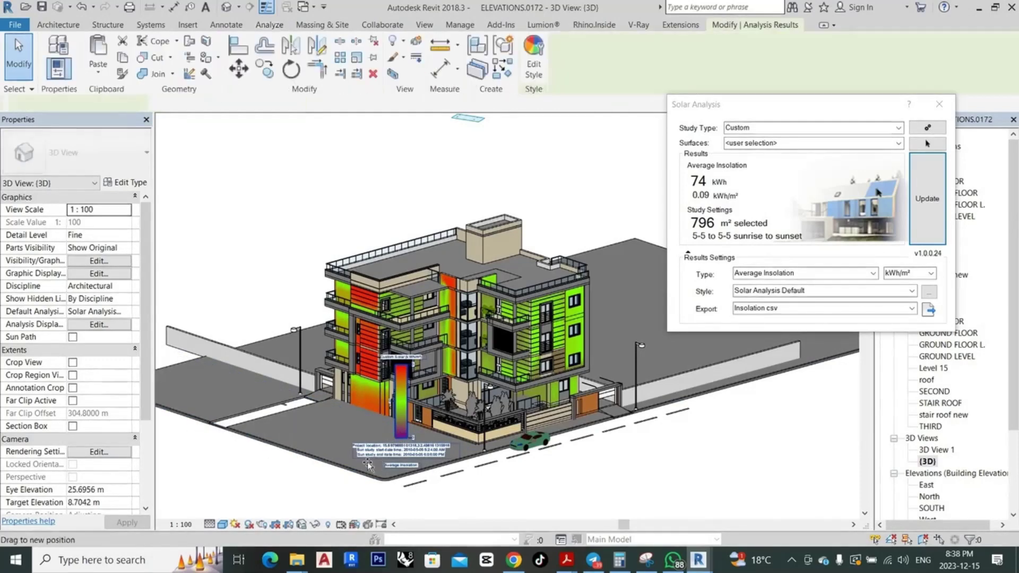
left_click_drag(593, 484, 686, 469)
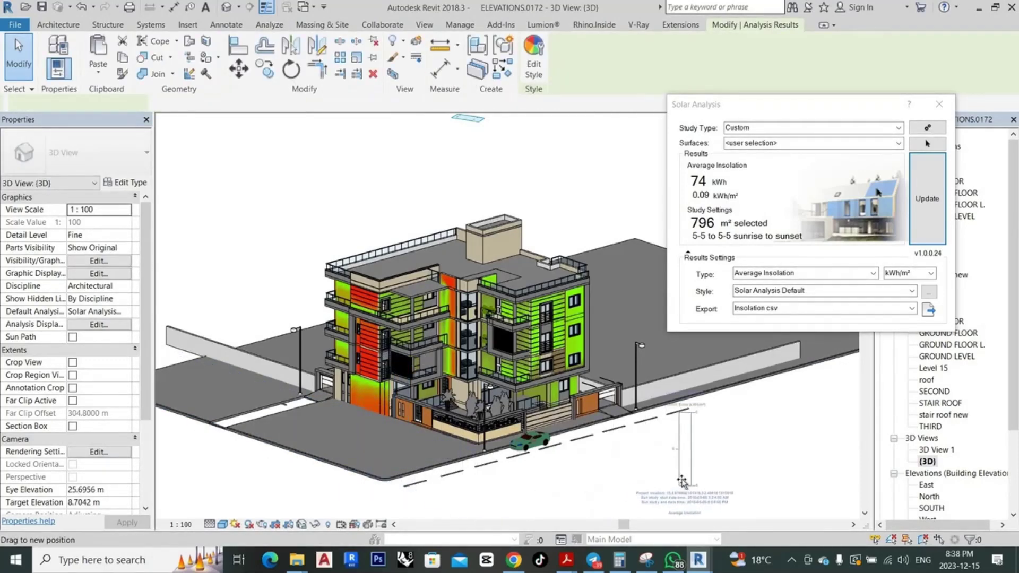
scroll(690, 451, "up", 2)
scroll(715, 409, "up", 2)
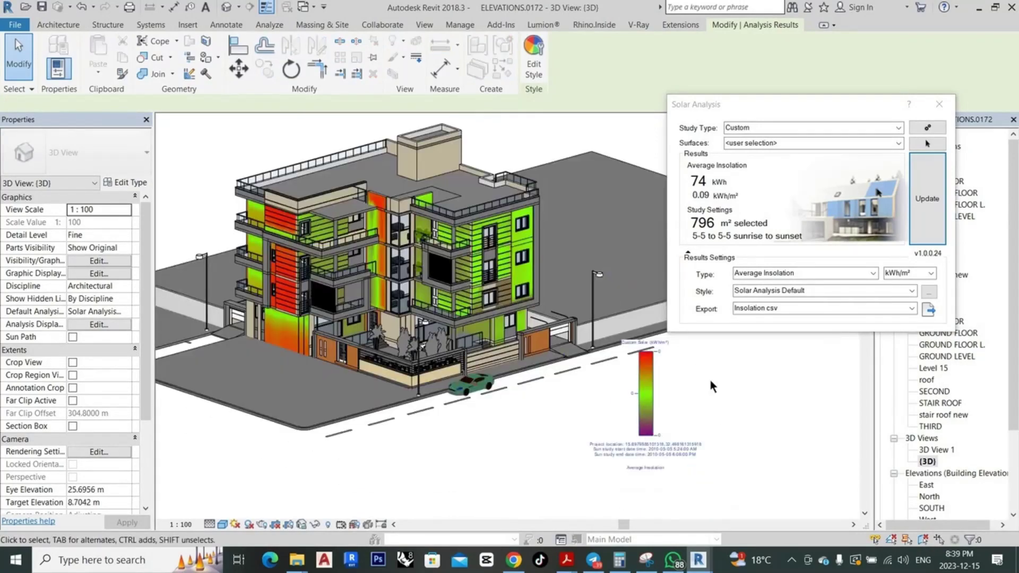
scroll(709, 380, "up", 2)
scroll(680, 395, "up", 2)
scroll(605, 402, "down", 1)
scroll(605, 402, "up", 1)
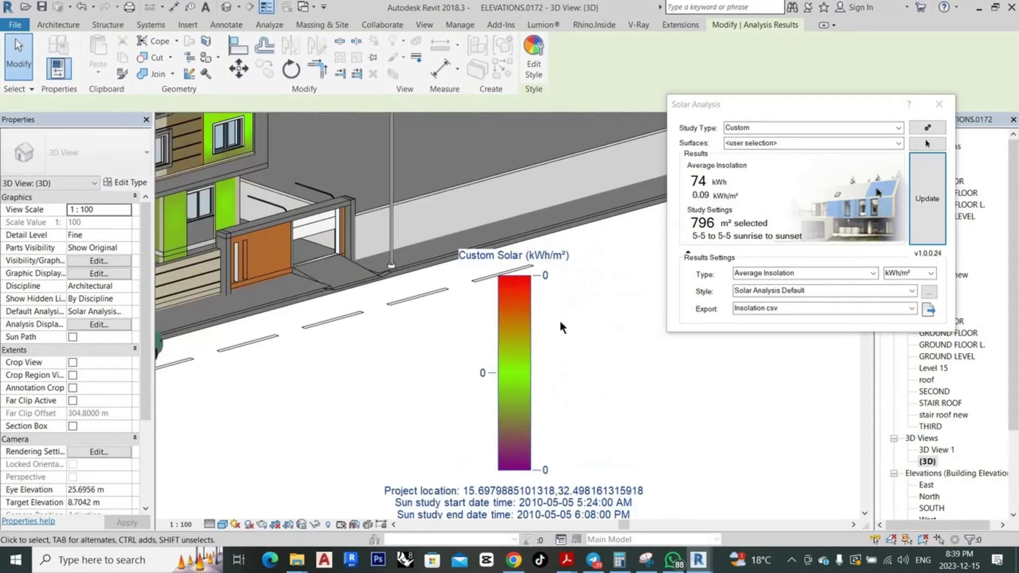
left_click(546, 268)
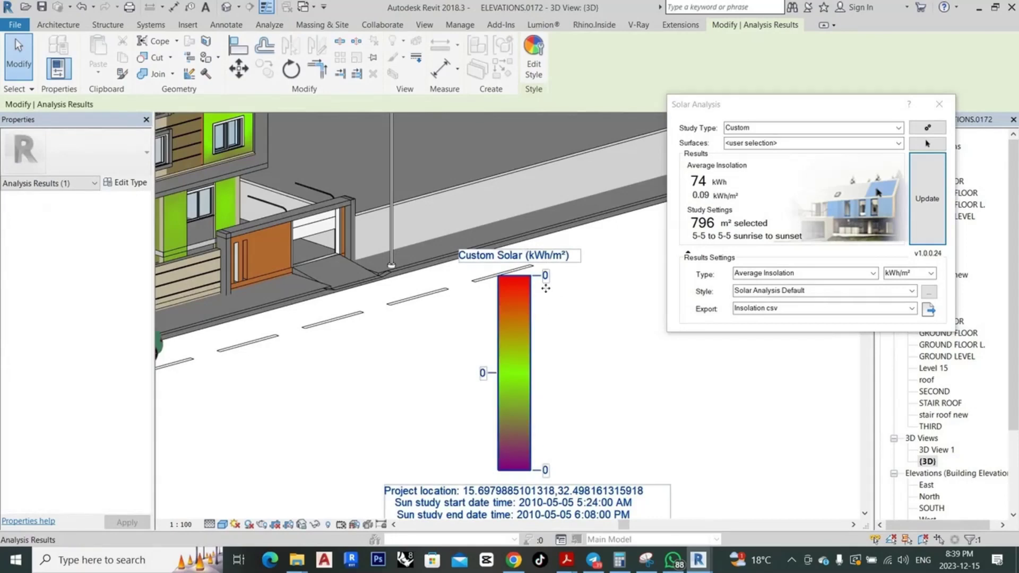
Delete the old results and rerun the analysis with the existing weather station
key("Delete")
scroll(547, 304, "down", 1)
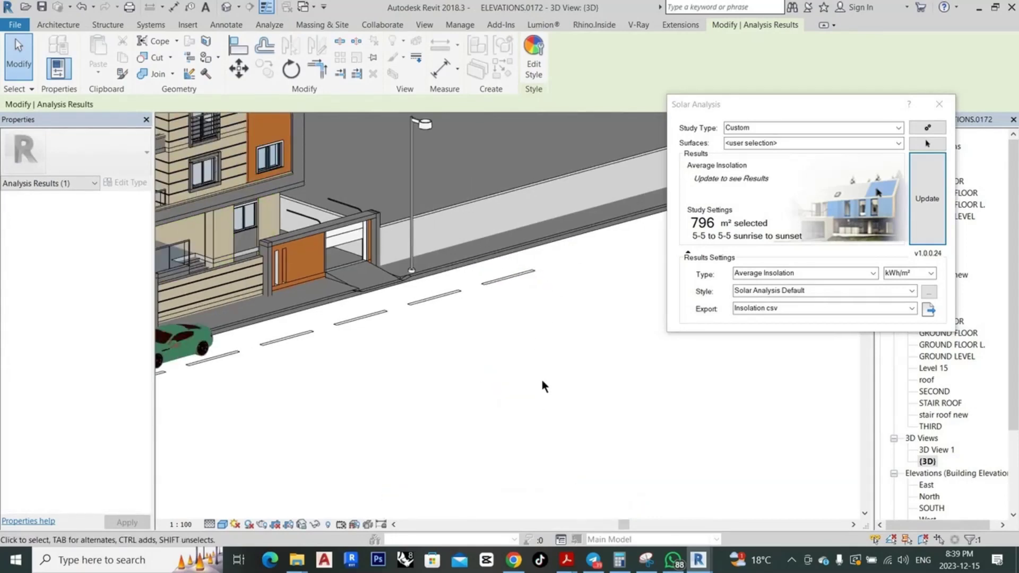
scroll(488, 346, "down", 1)
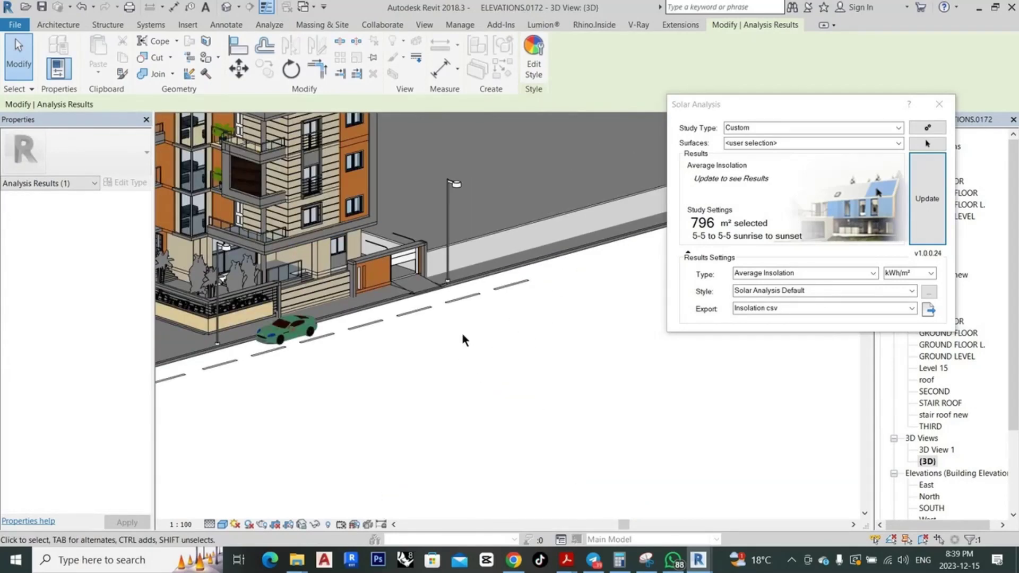
scroll(471, 415, "down", 2)
scroll(368, 282, "up", 1)
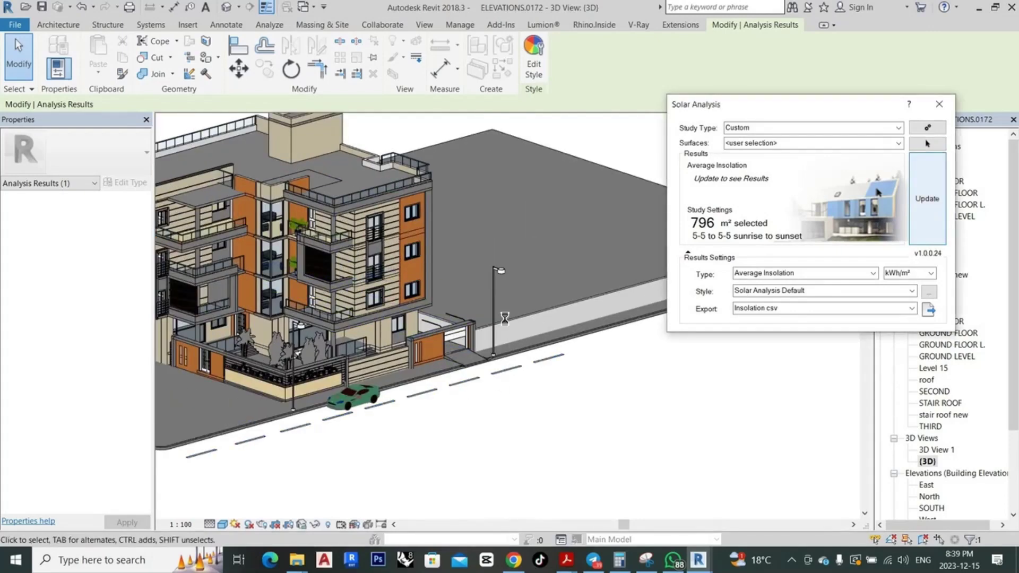
left_click(927, 198)
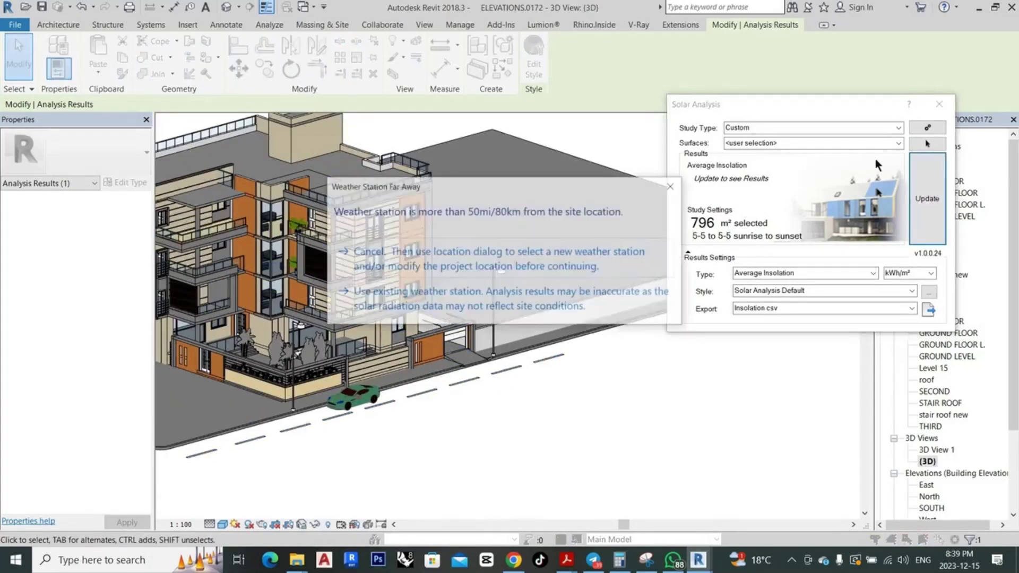
left_click(487, 313)
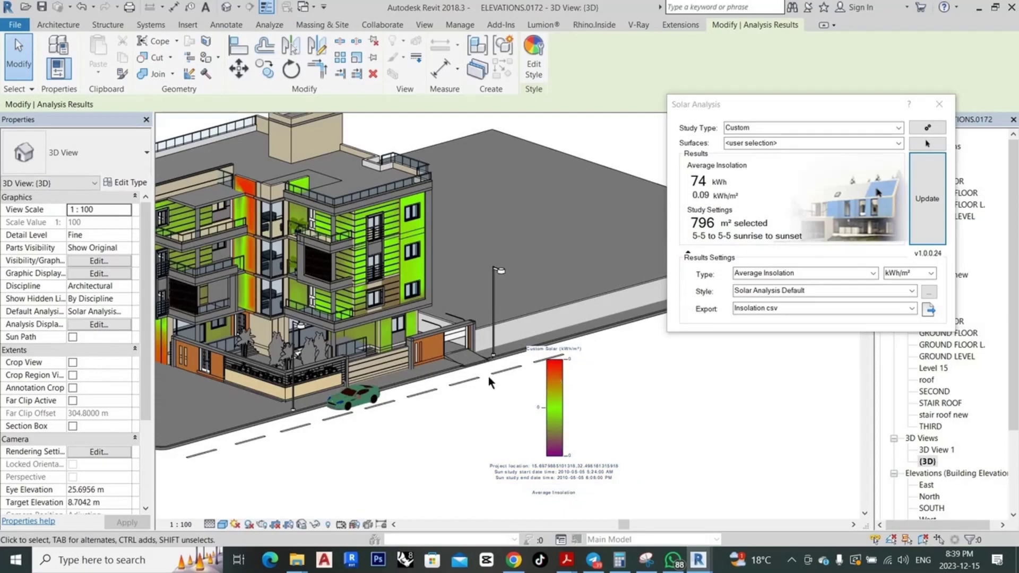
Orbit around the heatmapped building, briefly selecting and deselecting a lower-facade door
scroll(555, 371, "down", 1)
scroll(555, 372, "down", 1)
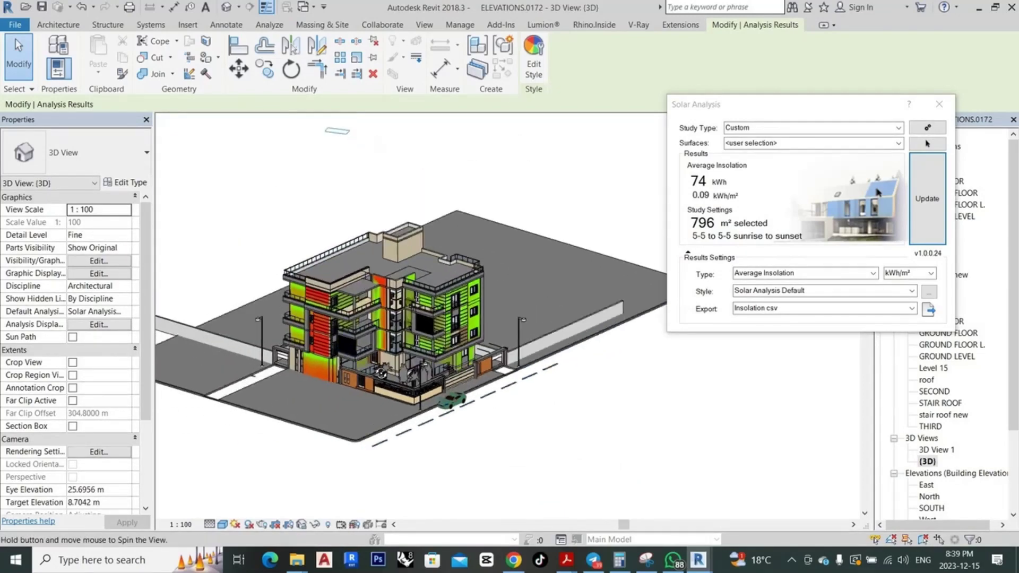
mouse_move(359, 337)
middle_mouse_down("shift")
mouse_move(406, 339)
mouse_move(438, 372)
middle_mouse_up("shift")
scroll(406, 340, "up", 2)
scroll(438, 371, "up", 1)
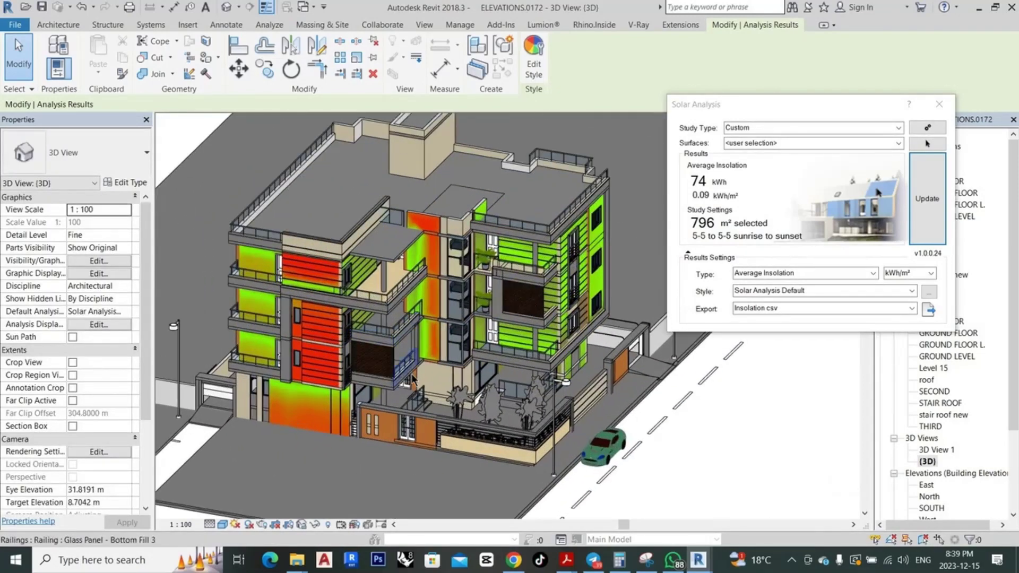
left_click(438, 371)
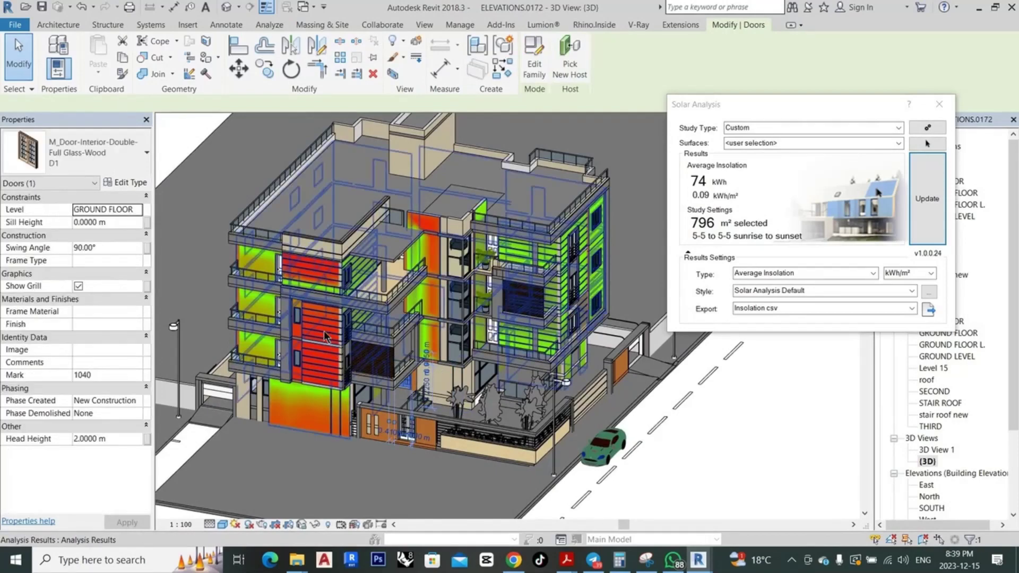
left_click(667, 479)
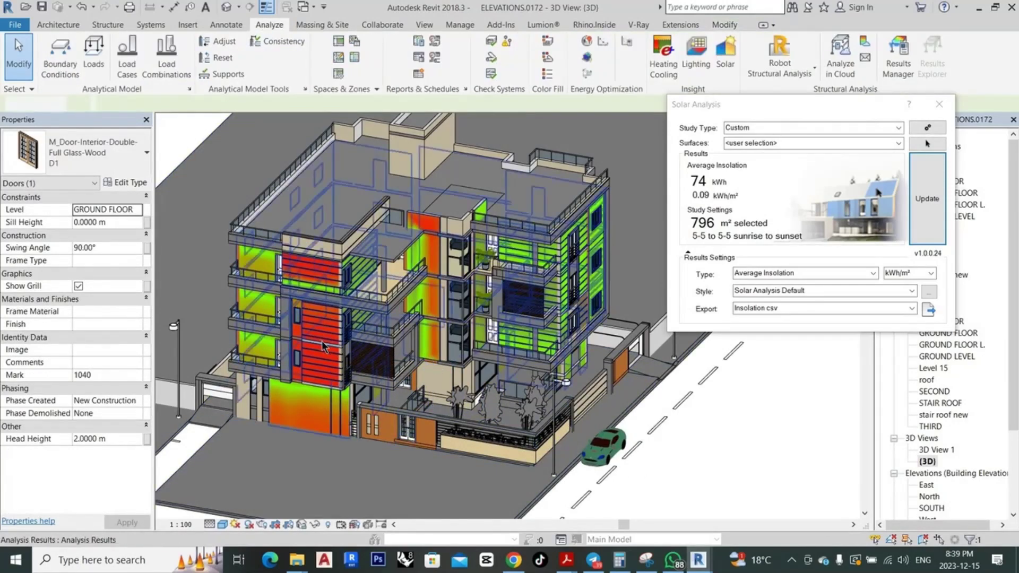
scroll(510, 467, "up", 2)
scroll(470, 429, "down", 3)
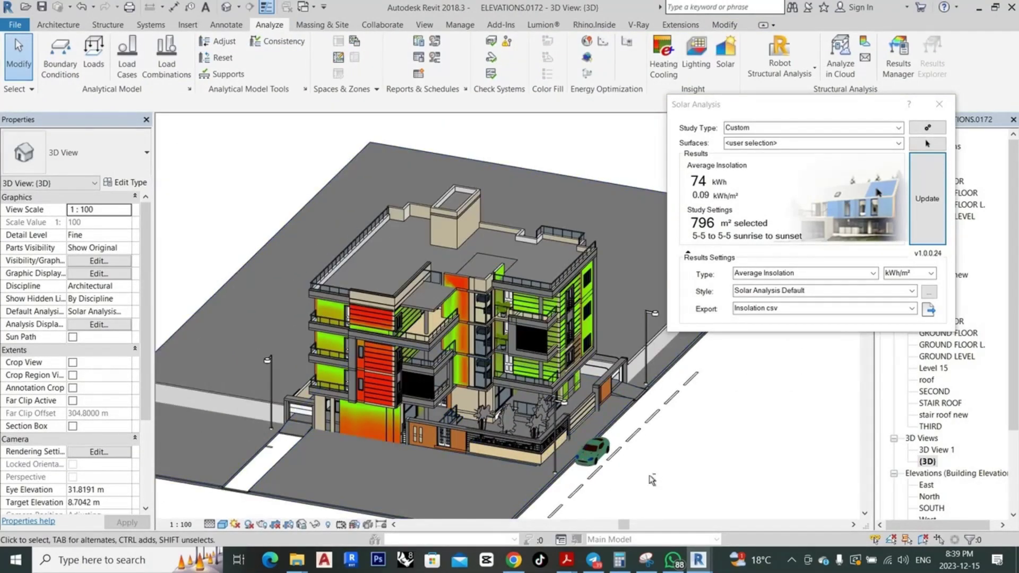
scroll(450, 409, "up", 1)
scroll(477, 393, "up", 1)
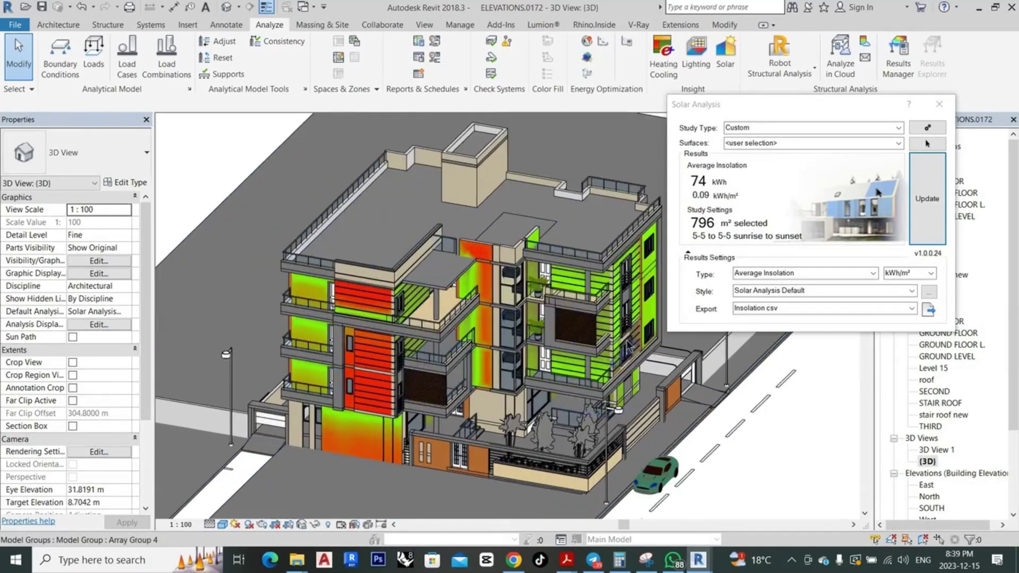
Orbit and zoom to inspect the red-to-green heatmap on the front and right side
middle_click_drag(590, 385, 572, 441, "shift")
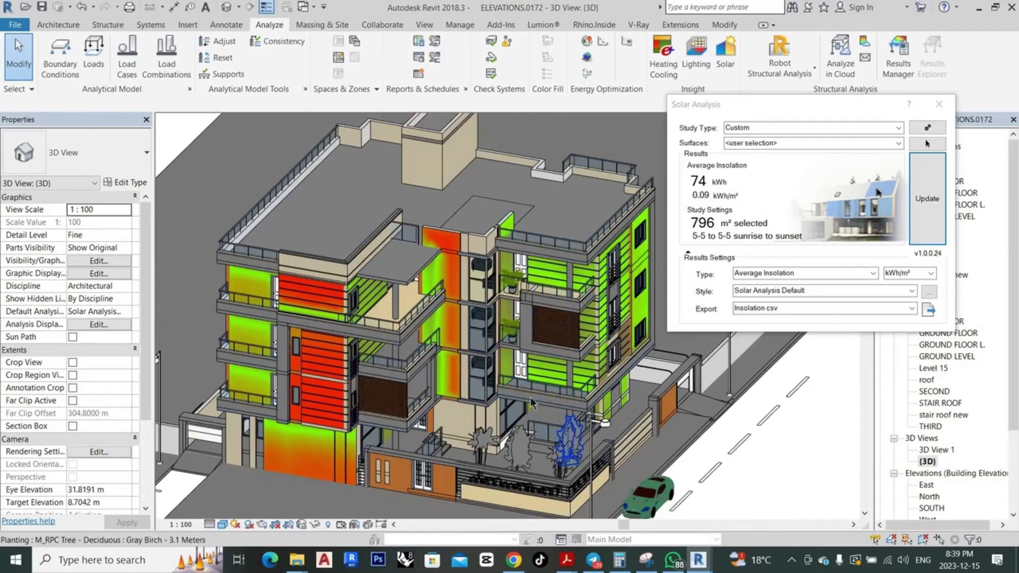
scroll(570, 435, "down", 2)
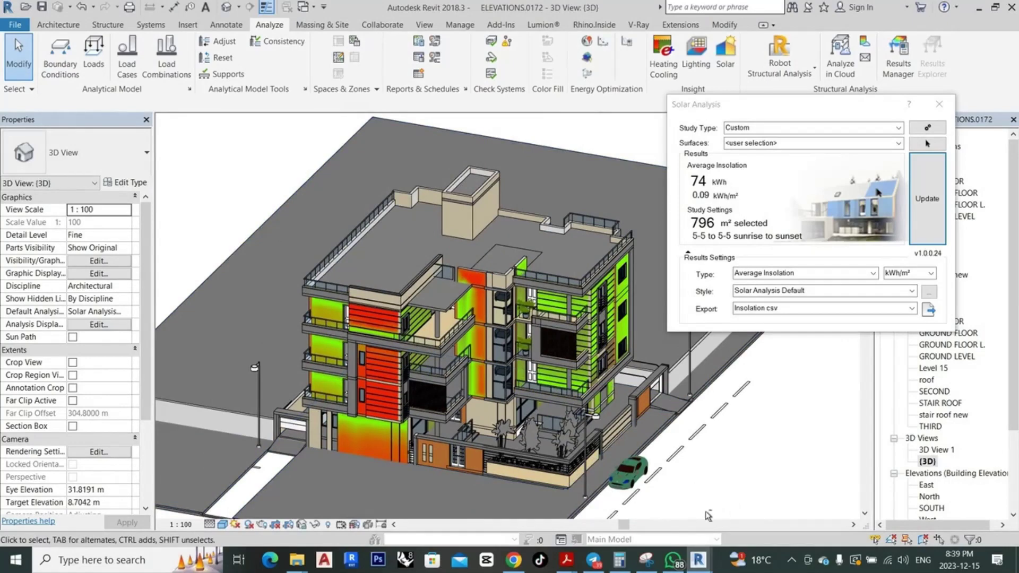
mouse_move(713, 498)
middle_mouse_down("shift")
mouse_move(654, 486)
mouse_move(716, 506)
mouse_move(664, 478)
middle_mouse_up("shift")
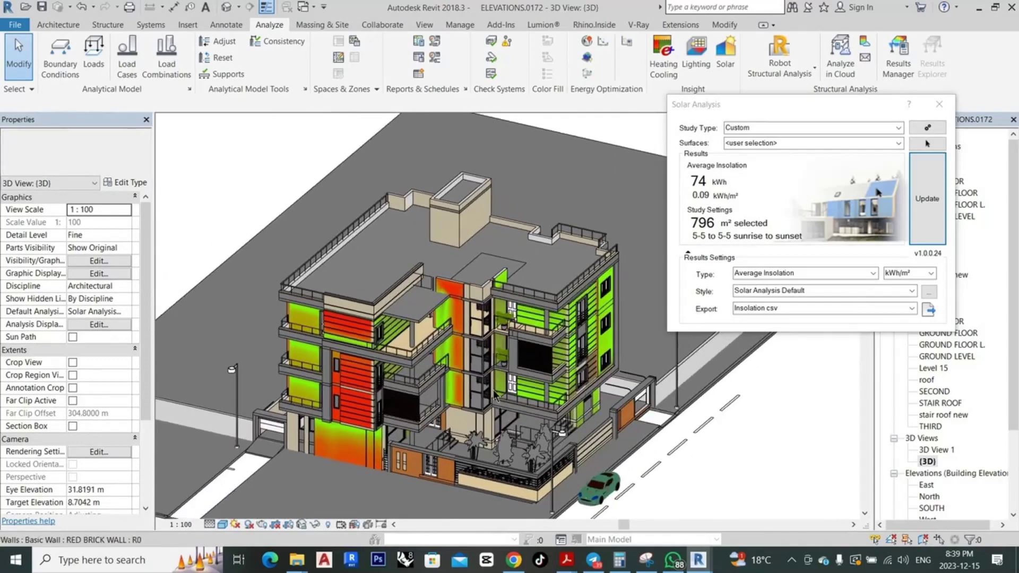
scroll(329, 340, "up", 3)
scroll(329, 340, "up", 2)
scroll(351, 249, "up", 1)
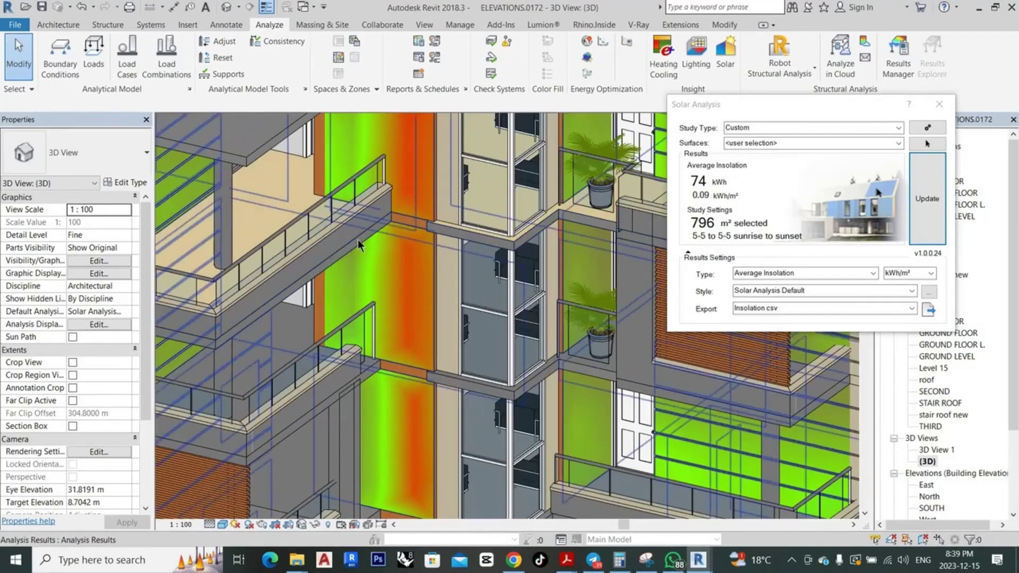
scroll(343, 373, "up", 1)
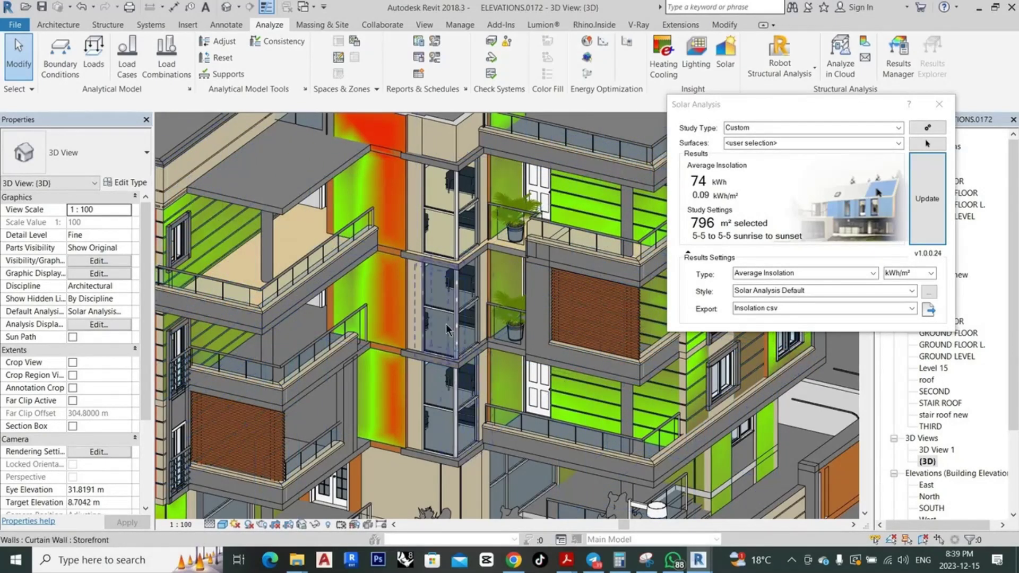
scroll(447, 329, "down", 2)
scroll(378, 301, "down", 2)
scroll(396, 299, "down", 2)
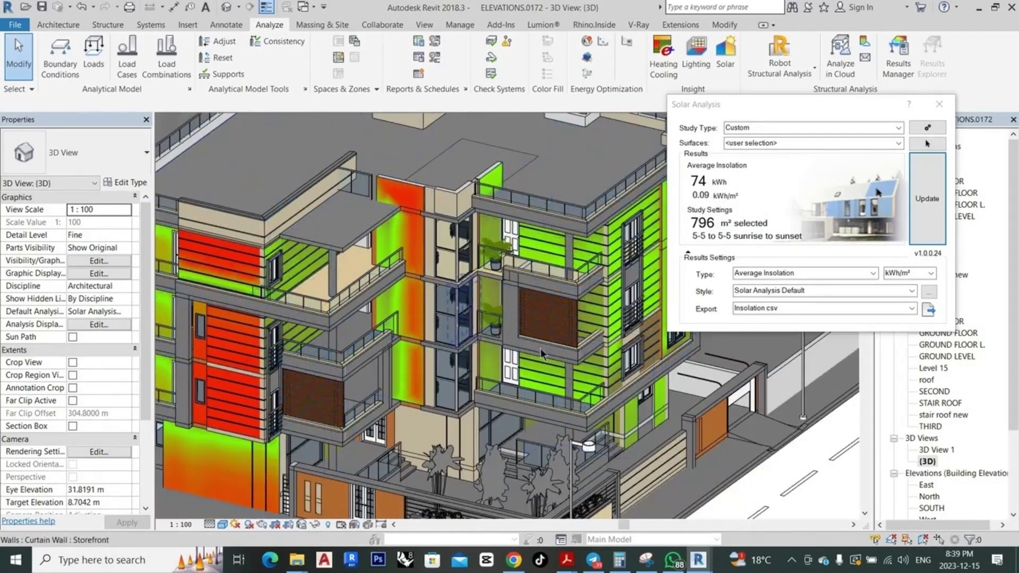
scroll(547, 417, "down", 1)
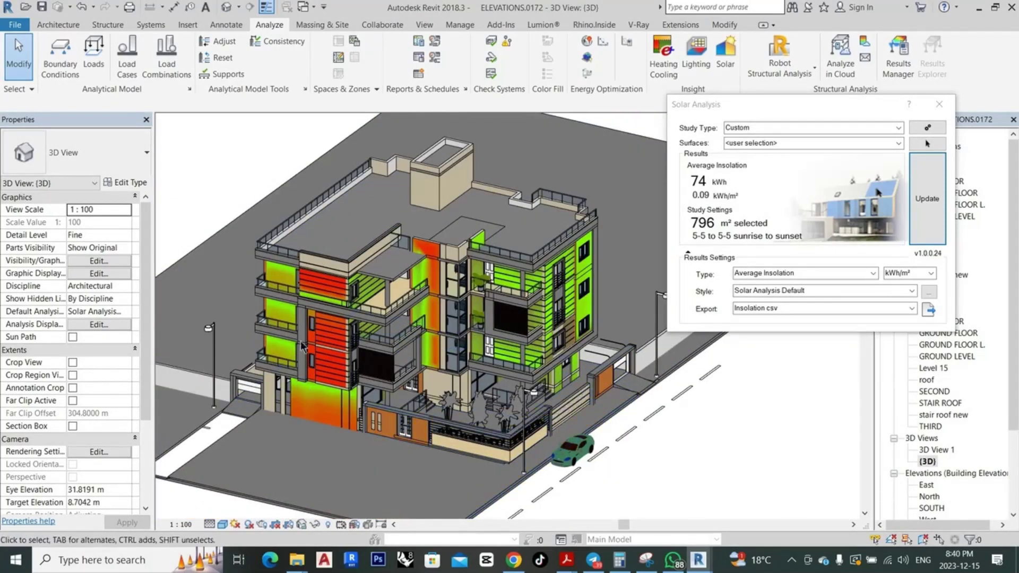
Zoom and orbit higher to inspect the 74 kWh insolation heatmap across all facades
scroll(308, 346, "up", 2)
scroll(336, 348, "up", 2)
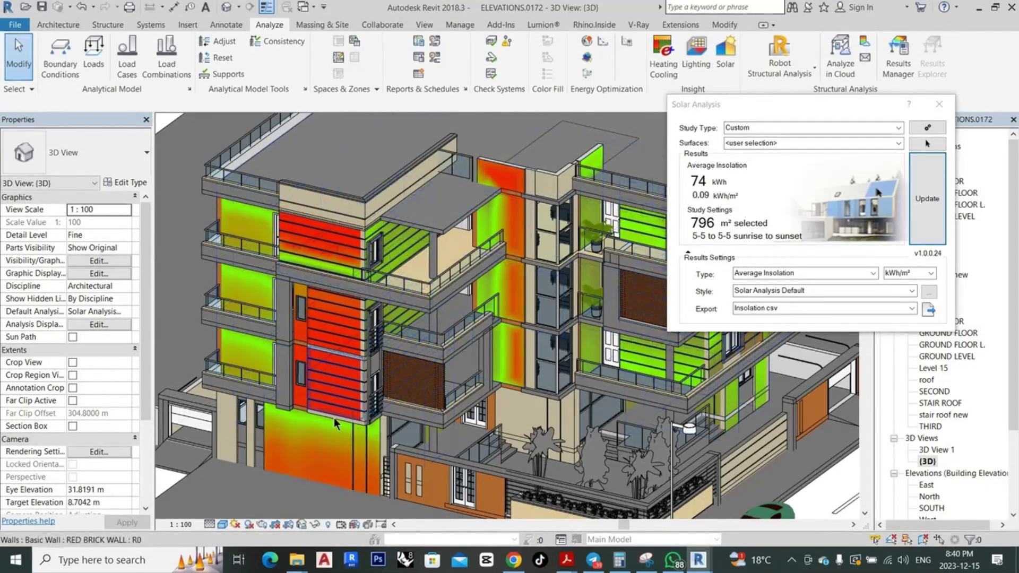
scroll(333, 419, "up", 1)
scroll(326, 411, "up", 1)
scroll(325, 409, "up", 1)
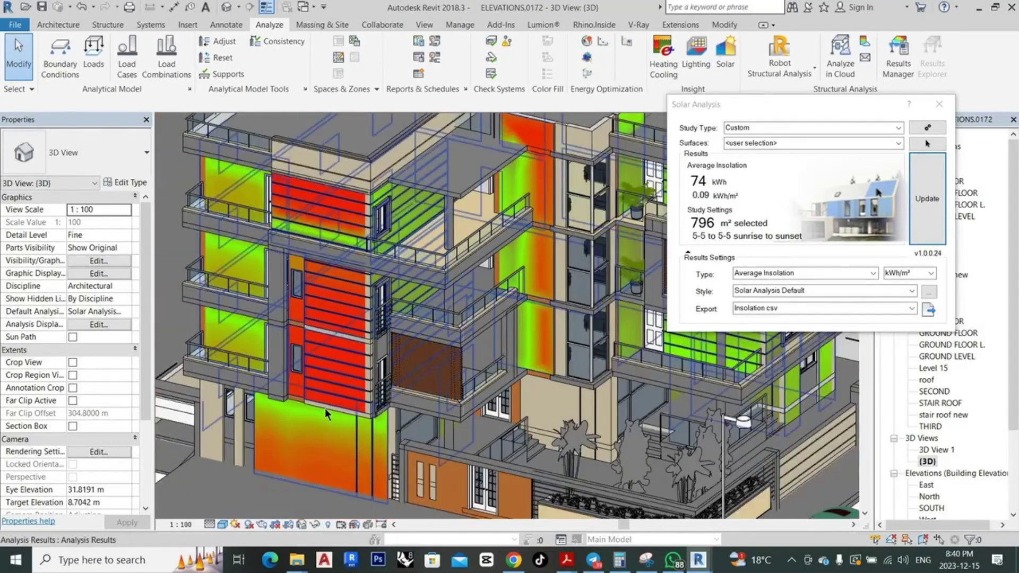
scroll(313, 427, "up", 1)
scroll(324, 449, "up", 1)
scroll(345, 420, "up", 1)
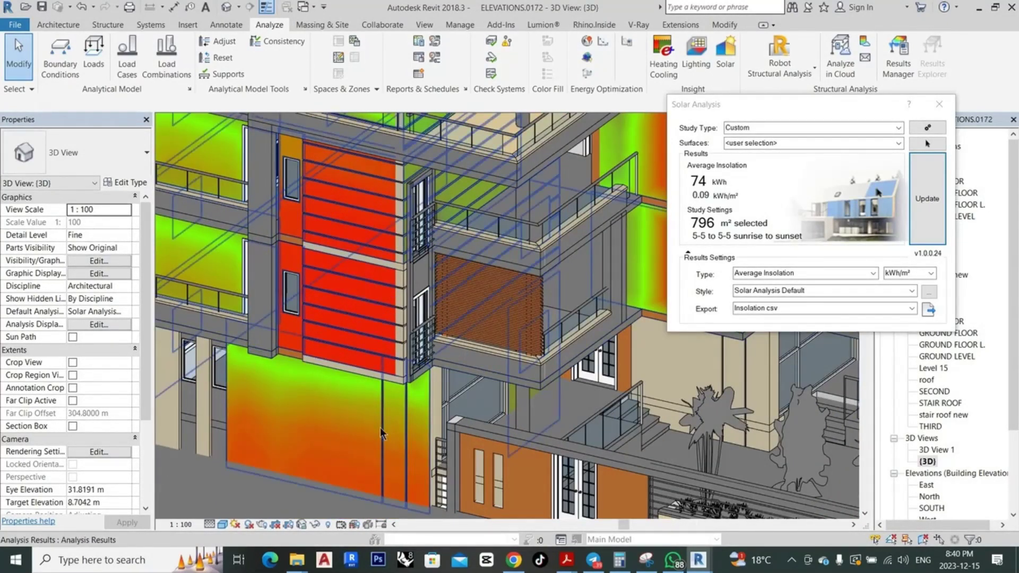
scroll(361, 370, "up", 1)
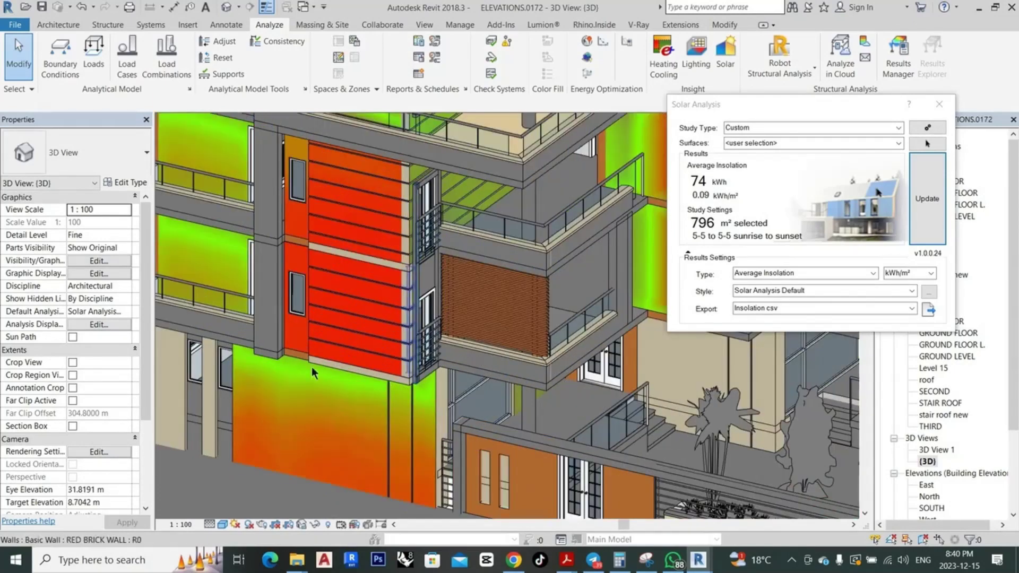
scroll(361, 376, "up", 1)
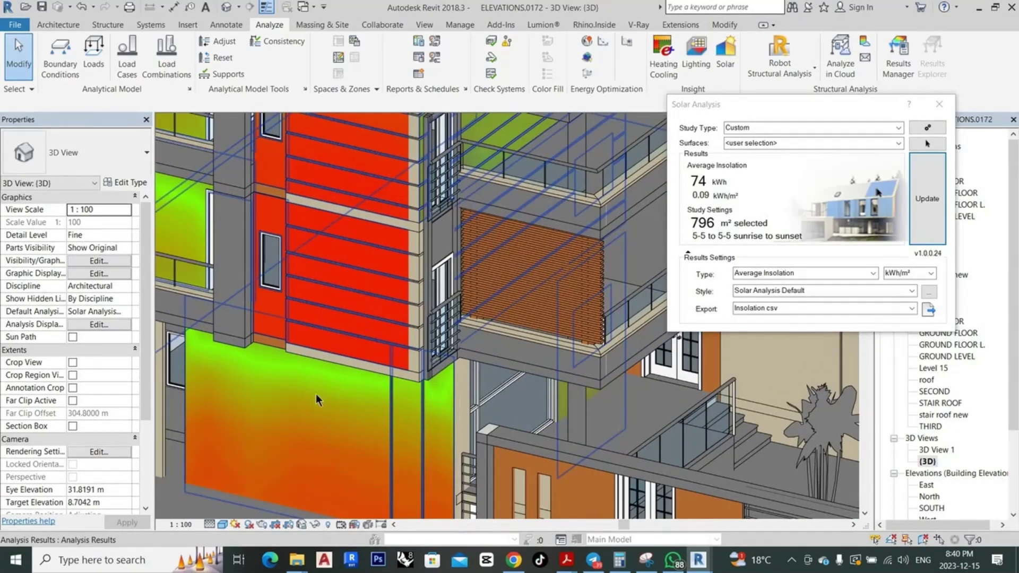
scroll(317, 394, "down", 2)
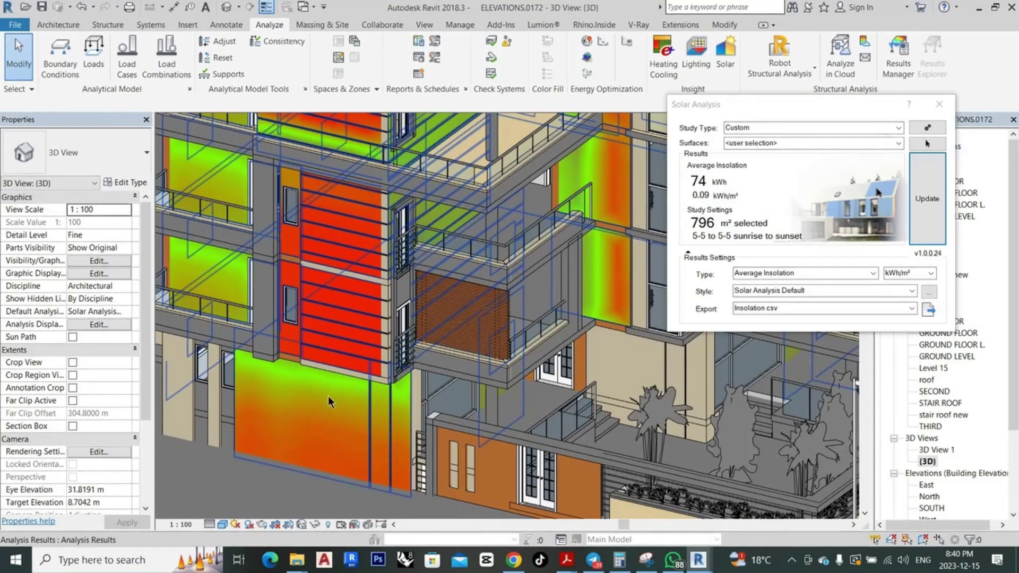
scroll(333, 397, "down", 1)
scroll(329, 400, "down", 1)
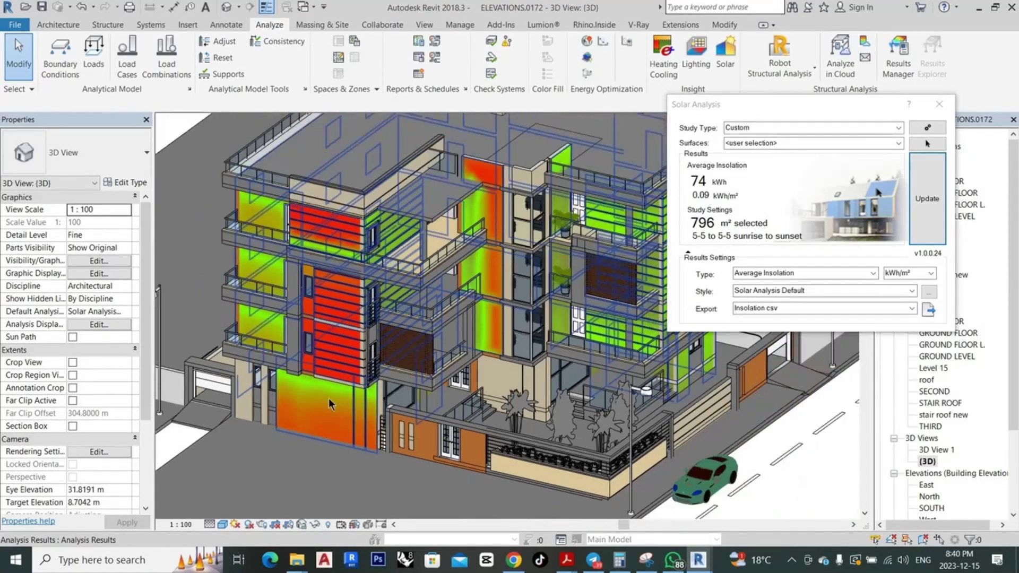
middle_click_drag(307, 435, 579, 499, "shift")
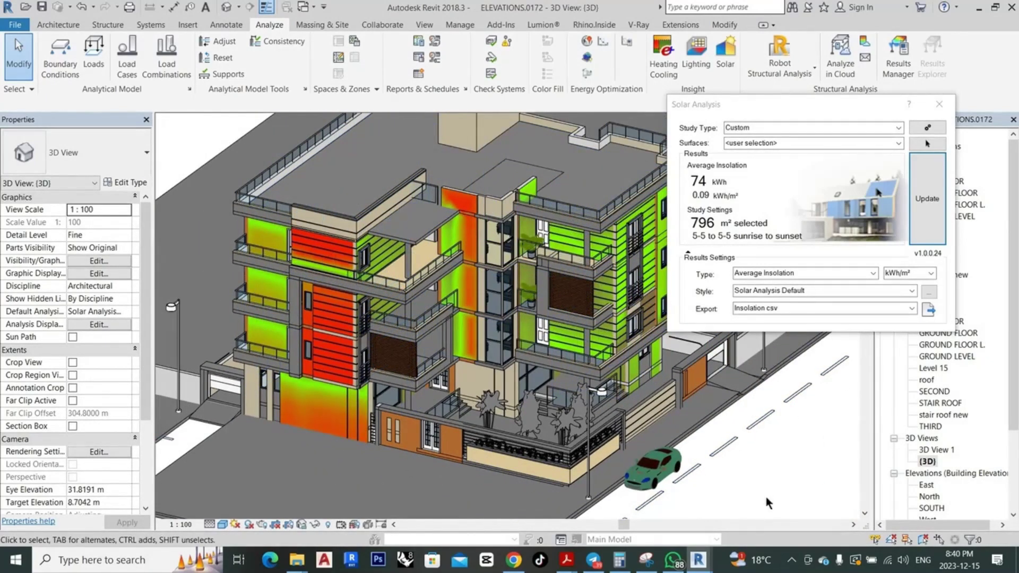
mouse_move(739, 501)
middle_mouse_down("shift")
mouse_move(626, 355)
mouse_move(564, 365)
middle_mouse_up("shift")
scroll(625, 354, "down", 3)
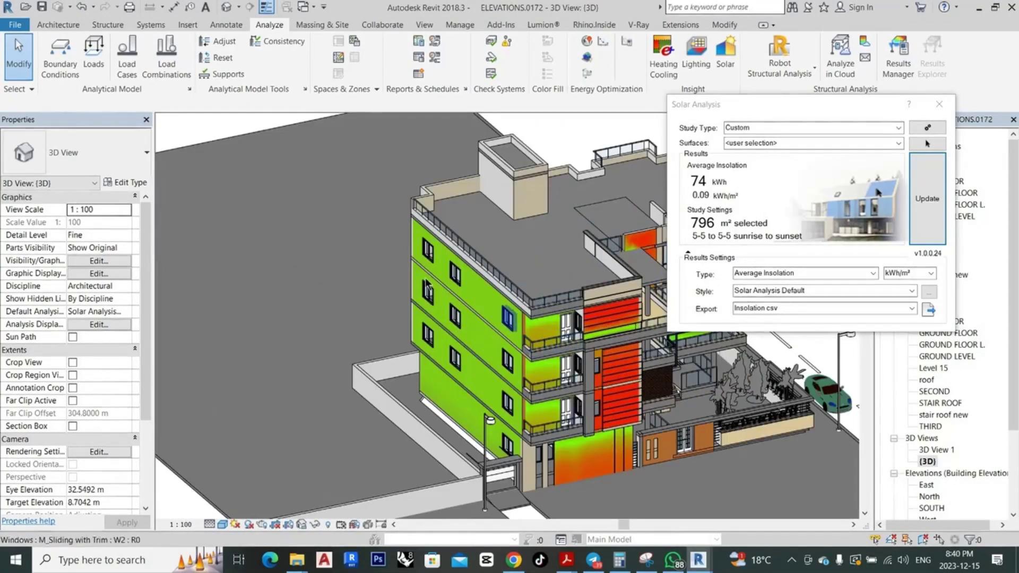
scroll(564, 365, "down", 1)
scroll(603, 269, "up", 2)
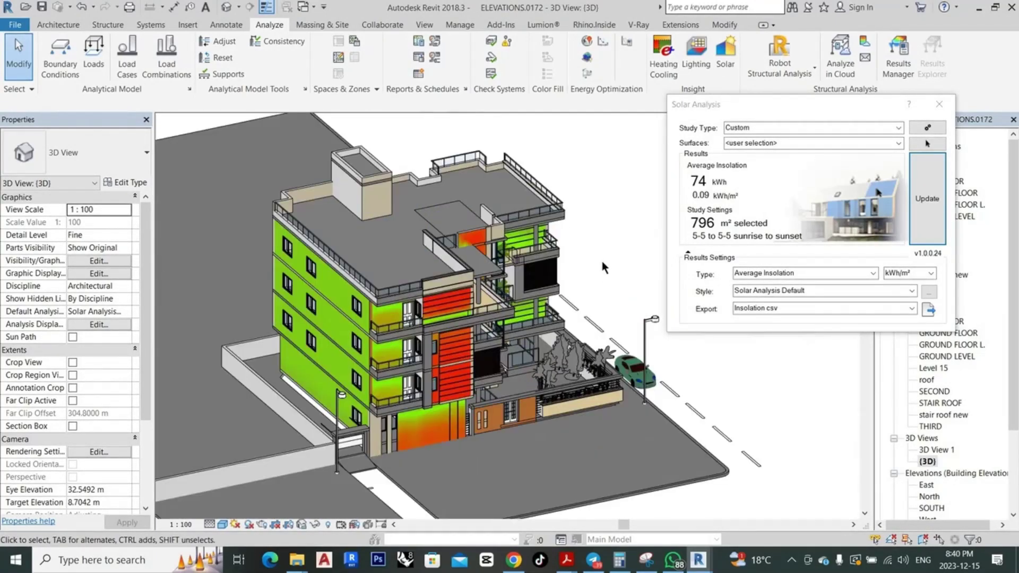
right_click(600, 260)
key("Escape")
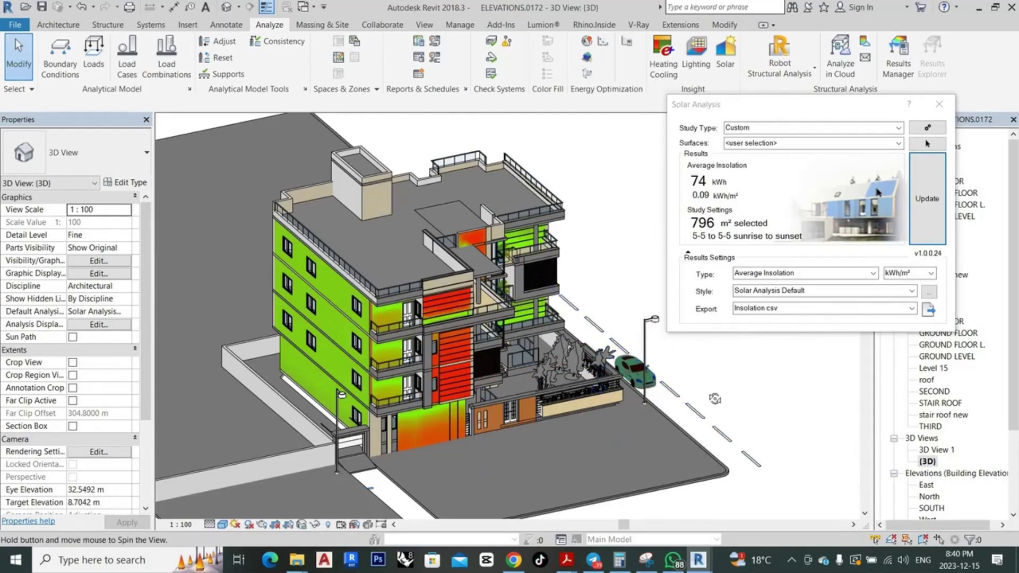
mouse_move(715, 399)
middle_mouse_down("shift")
mouse_move(655, 394)
mouse_move(699, 395)
mouse_move(671, 438)
mouse_move(657, 436)
middle_mouse_up("shift")
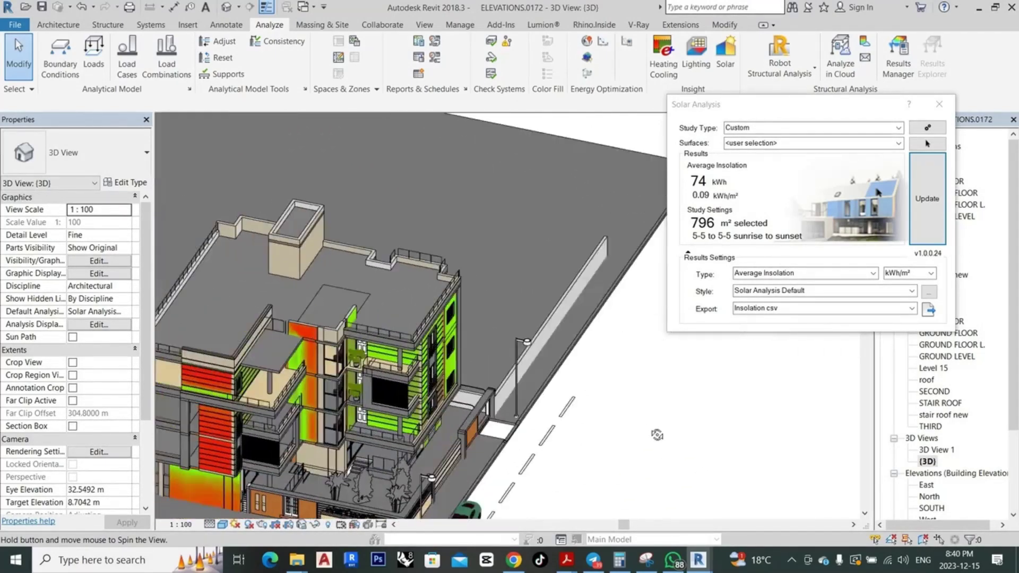
mouse_move(657, 435)
middle_mouse_down("shift")
mouse_move(435, 347)
mouse_move(377, 268)
middle_mouse_up("shift")
scroll(377, 268, "down", 3)
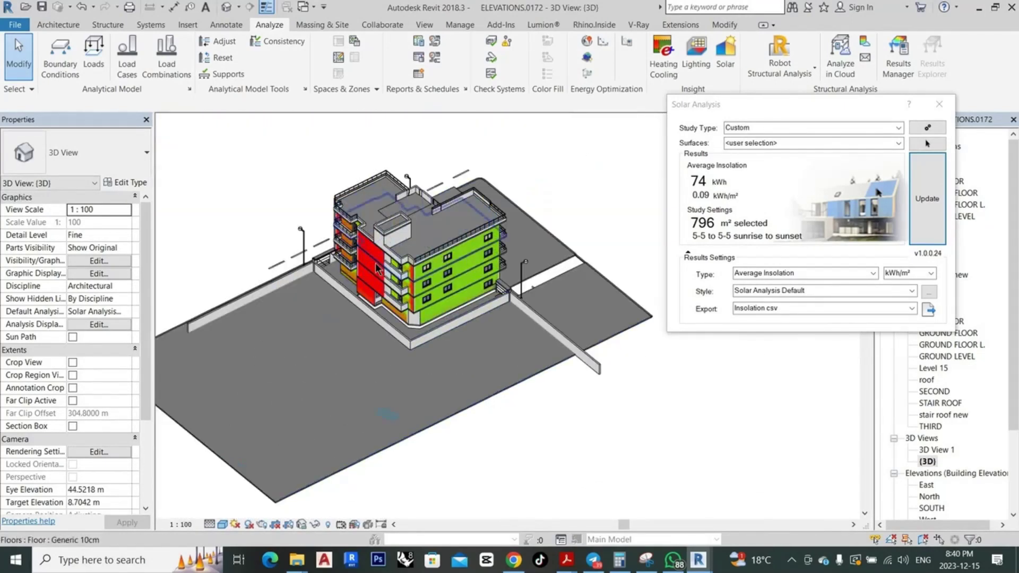
scroll(377, 268, "up", 3)
scroll(319, 228, "up", 2)
scroll(227, 183, "down", 1)
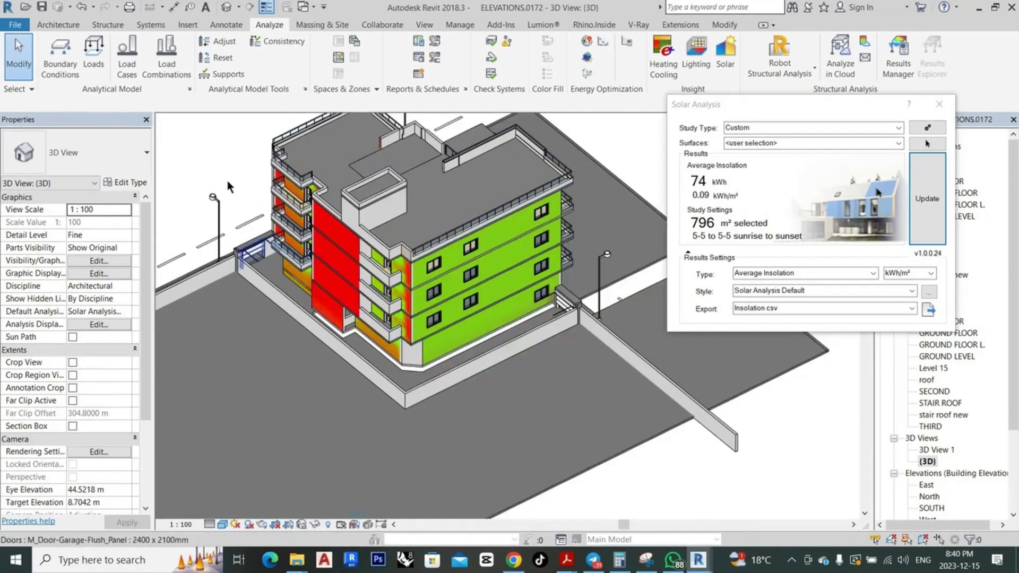
scroll(231, 181, "up", 2)
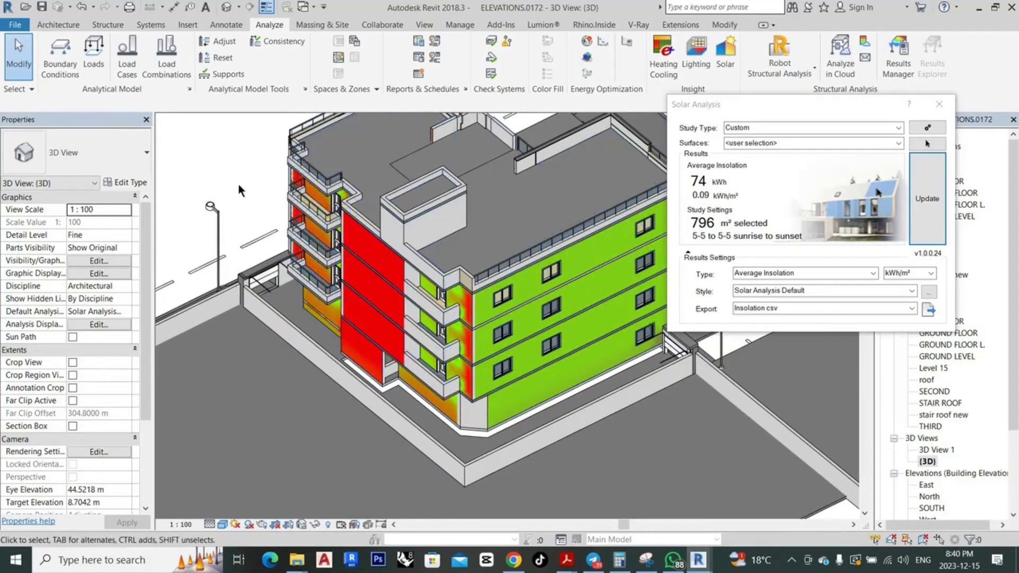
mouse_move(355, 373)
middle_mouse_down("shift")
mouse_move(379, 399)
mouse_move(536, 394)
middle_mouse_up("shift")
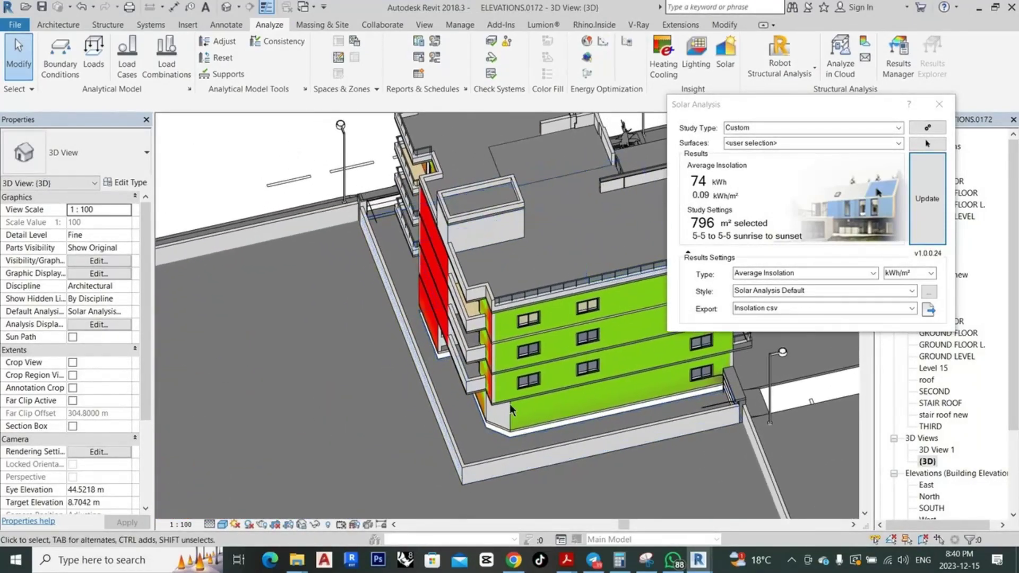
mouse_move(517, 429)
middle_mouse_down("shift")
mouse_move(481, 312)
mouse_move(666, 271)
mouse_move(271, 397)
middle_mouse_up("shift")
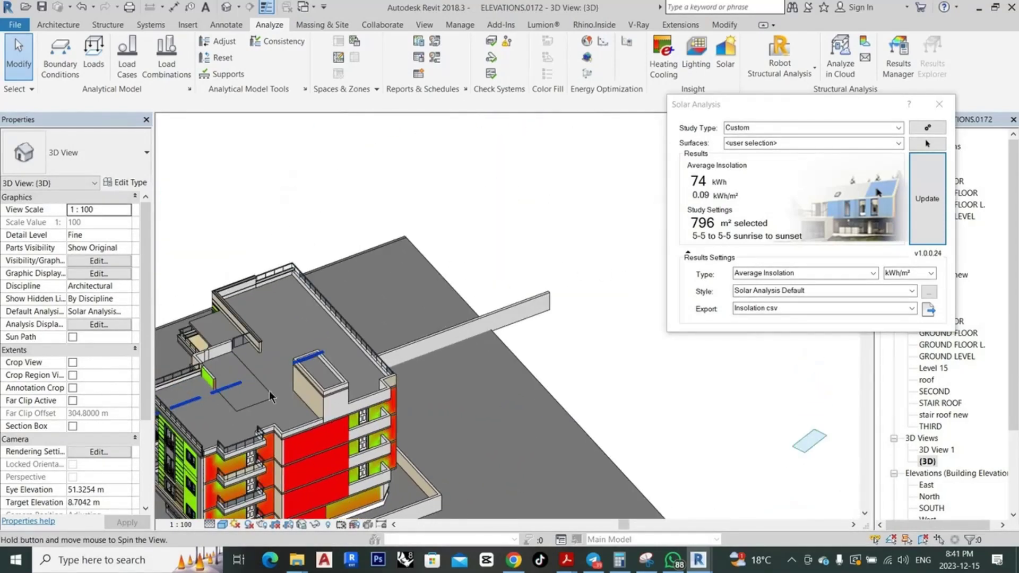
scroll(518, 364, "down", 2)
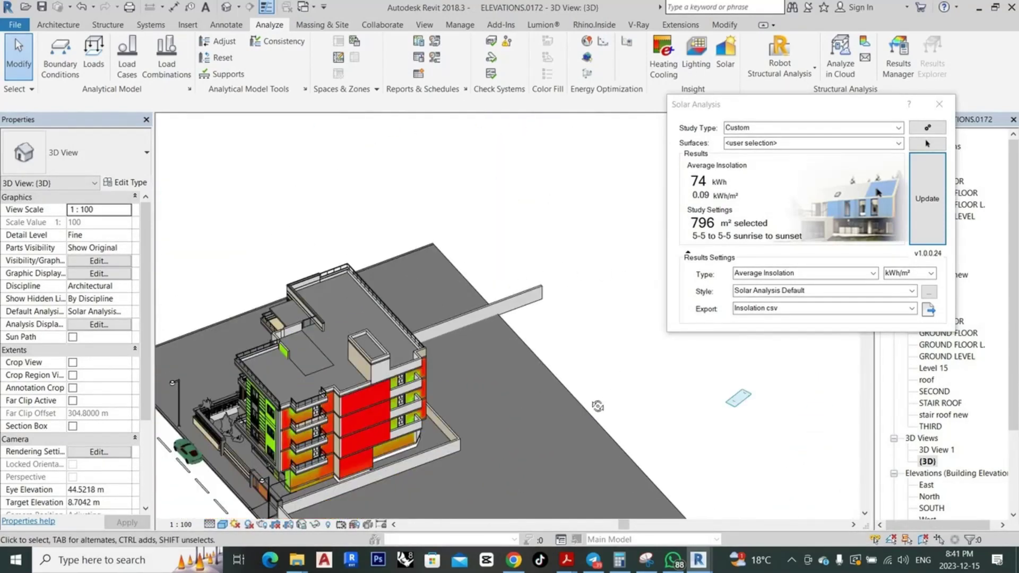
mouse_move(598, 406)
middle_mouse_down("shift")
mouse_move(324, 358)
mouse_move(306, 391)
mouse_move(470, 382)
mouse_move(426, 399)
middle_mouse_up("shift")
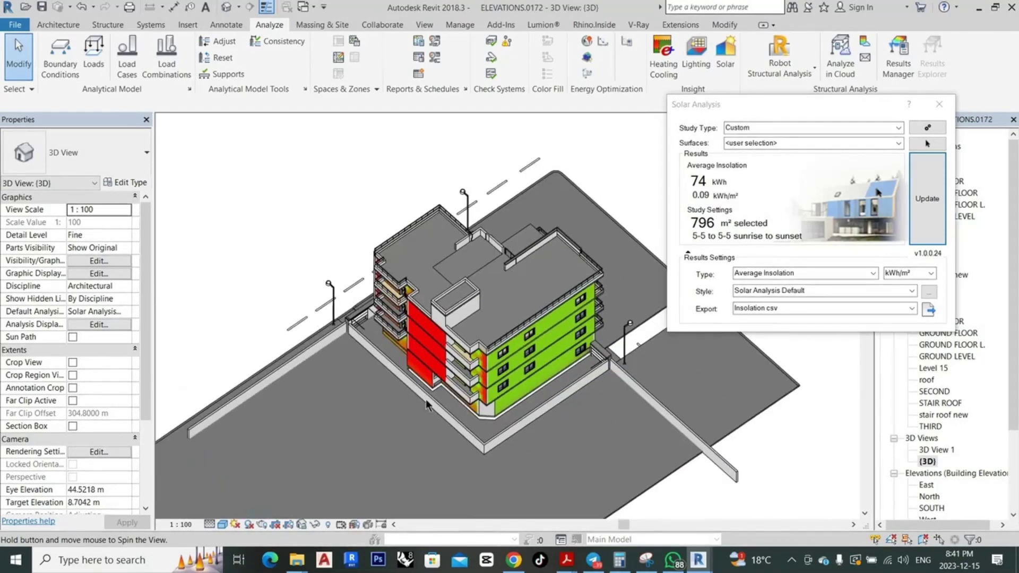
scroll(295, 241, "up", 2)
mouse_move(294, 241)
middle_mouse_down("shift")
mouse_move(407, 281)
mouse_move(268, 345)
mouse_move(393, 253)
mouse_move(446, 266)
middle_mouse_up("shift")
scroll(313, 320, "up", 2)
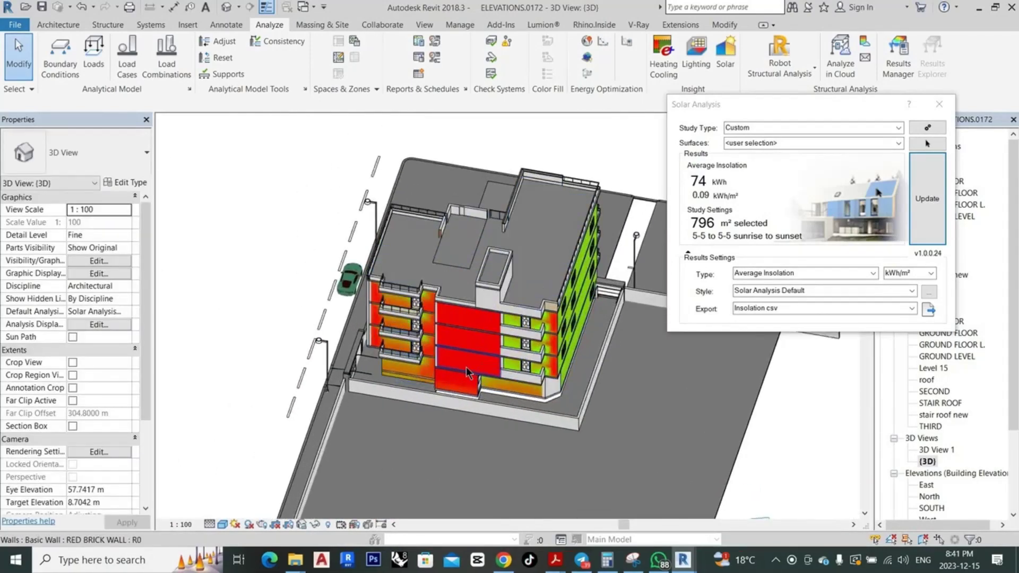
scroll(453, 349, "up", 4)
scroll(304, 319, "down", 2)
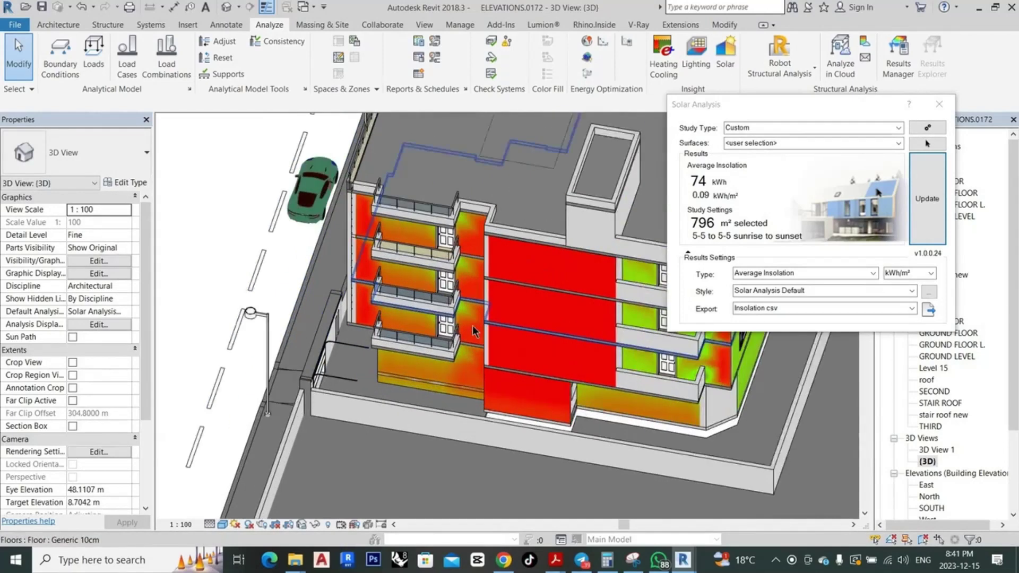
scroll(276, 295, "up", 2)
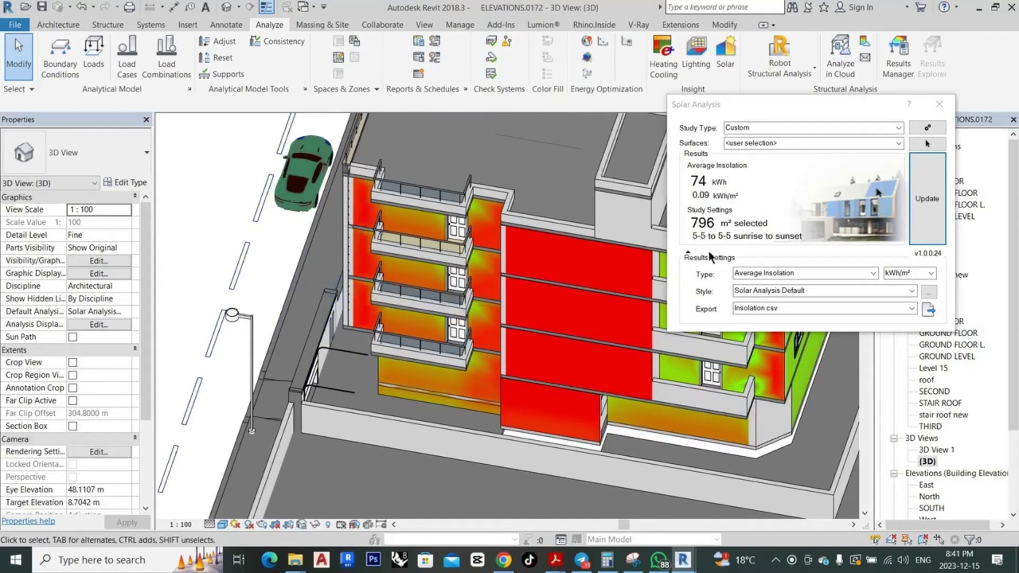
scroll(525, 311, "down", 2)
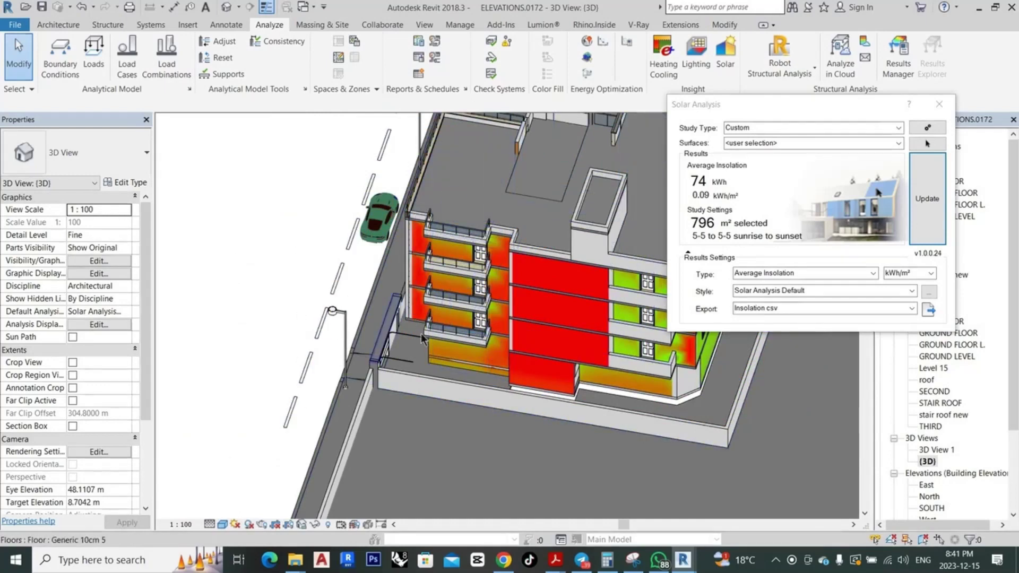
scroll(322, 323, "down", 2)
scroll(477, 276, "down", 1)
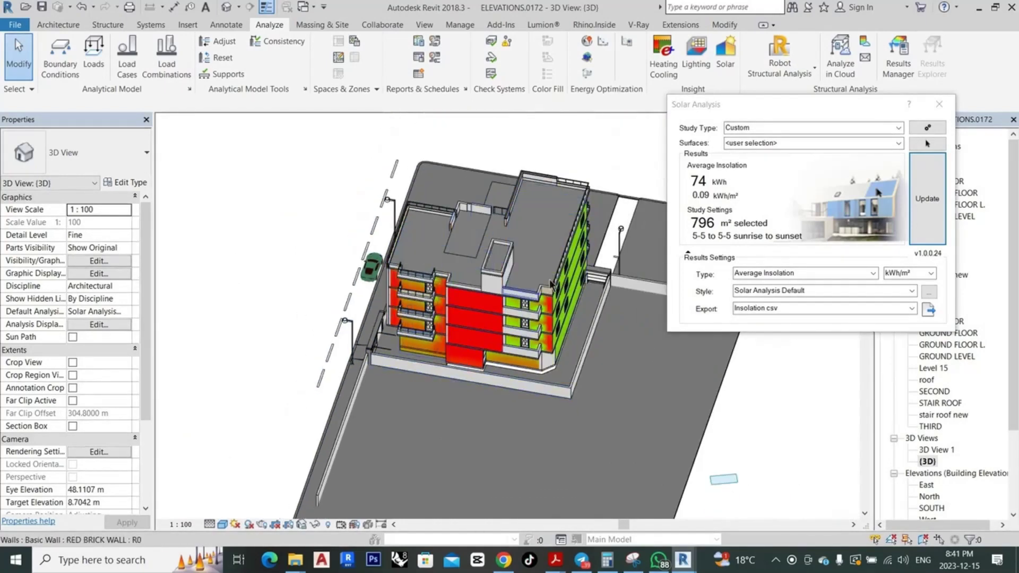
scroll(519, 199, "down", 1)
scroll(522, 188, "down", 1)
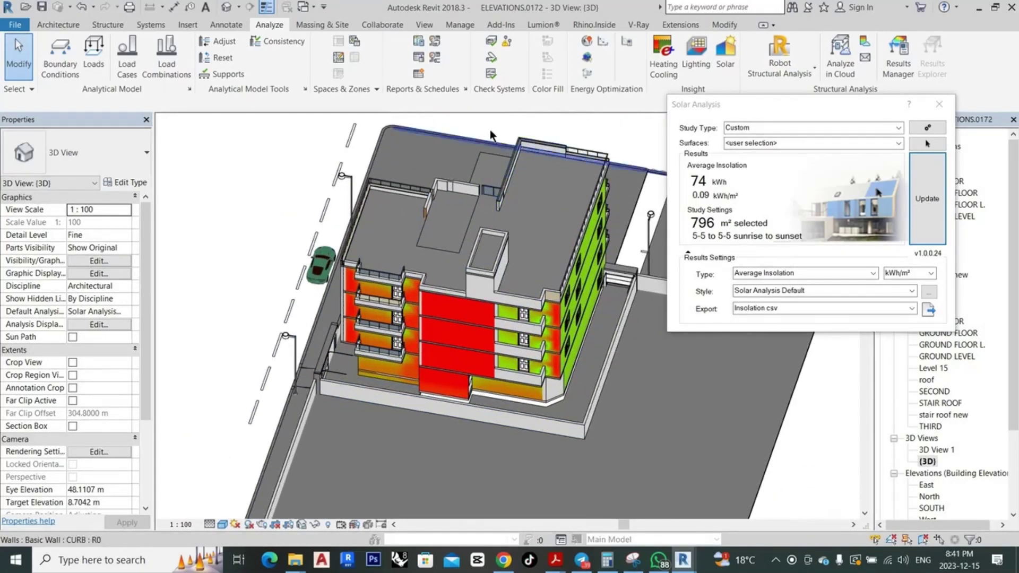
scroll(387, 374, "up", 1)
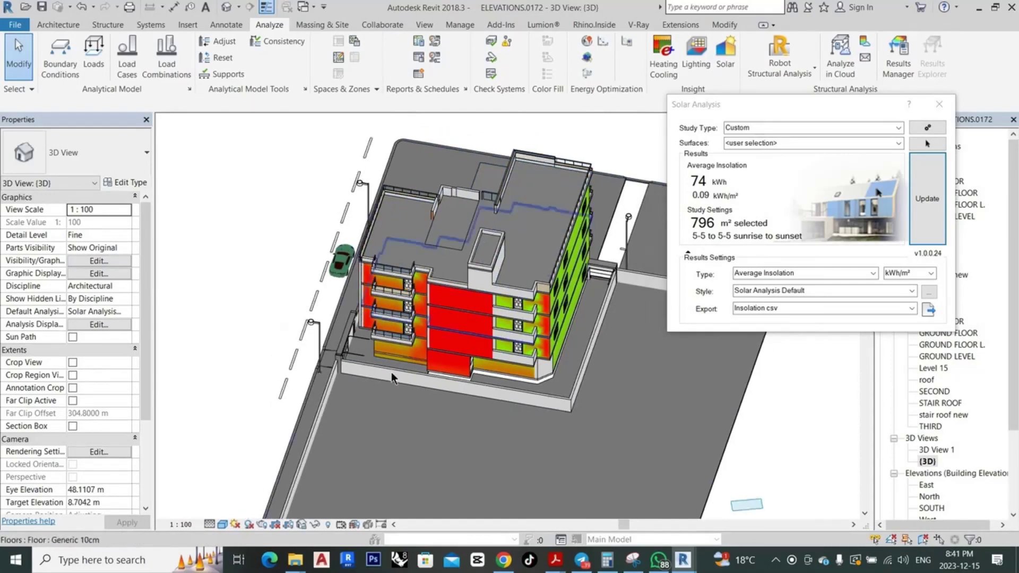
scroll(408, 355, "up", 1)
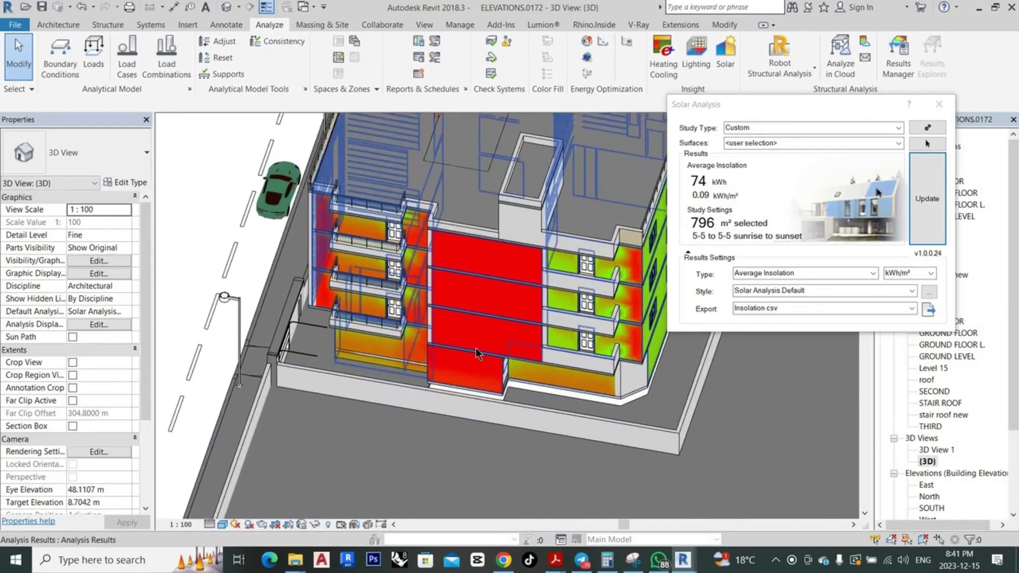
scroll(493, 347, "down", 2)
scroll(477, 301, "up", 1)
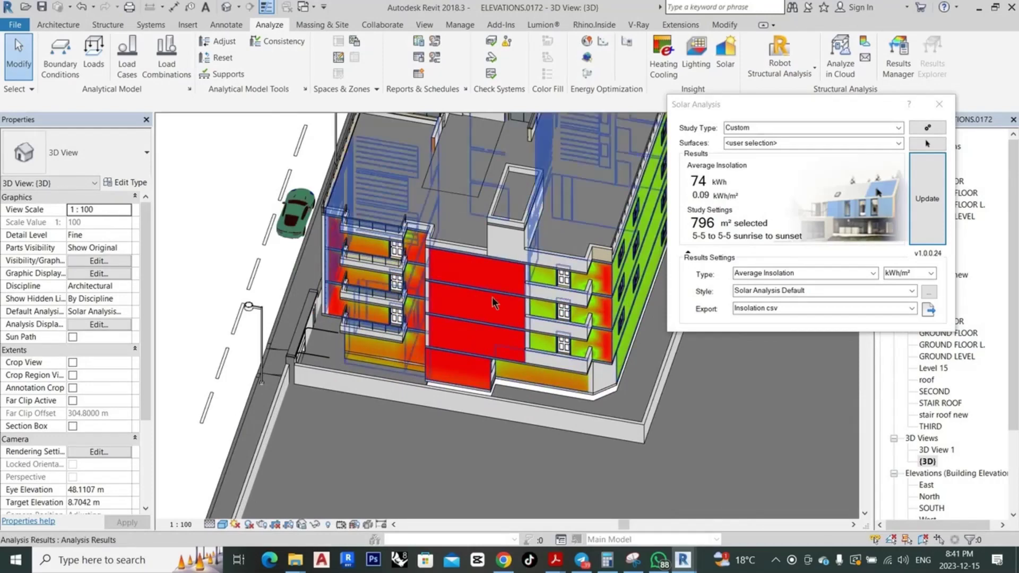
scroll(495, 297, "up", 2)
scroll(431, 285, "up", 1)
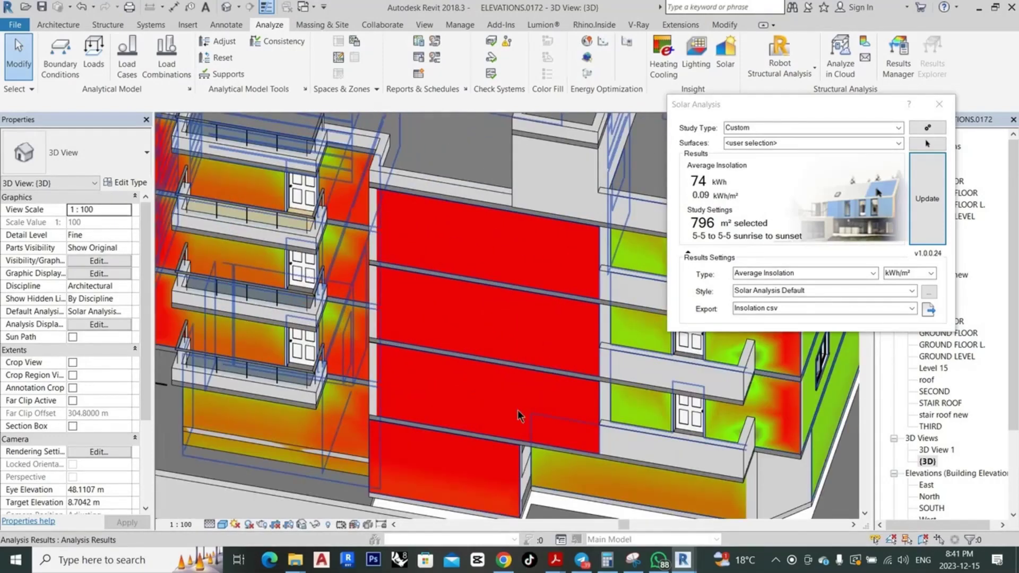
scroll(451, 459, "down", 3)
scroll(378, 340, "up", 1)
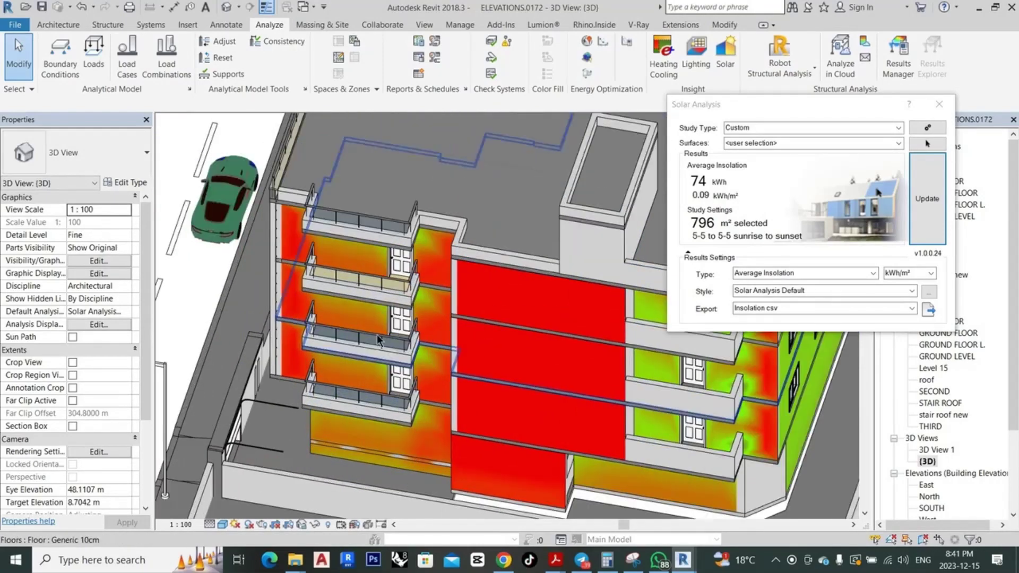
scroll(366, 334, "up", 2)
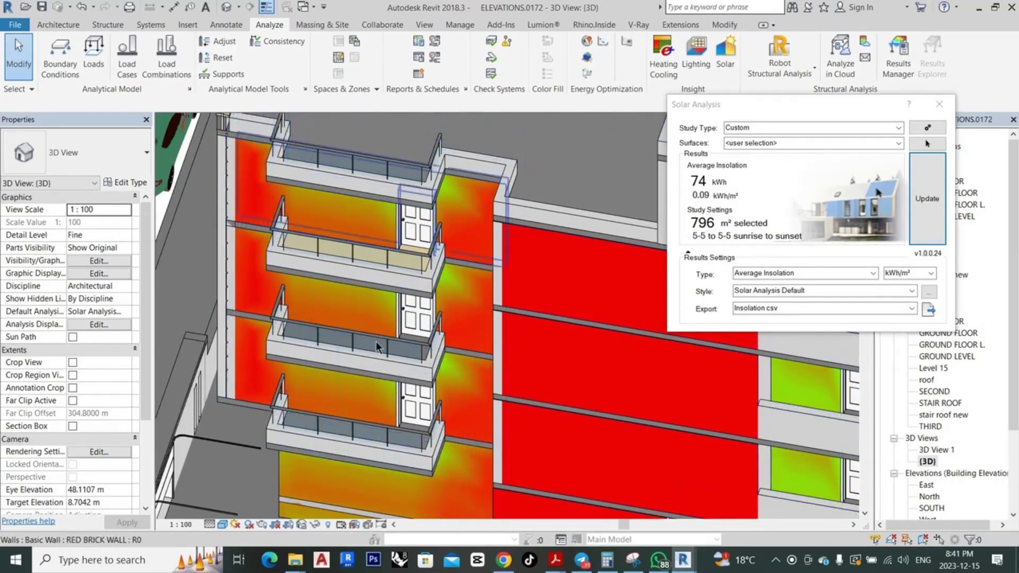
scroll(362, 390, "down", 2)
scroll(362, 429, "up", 2)
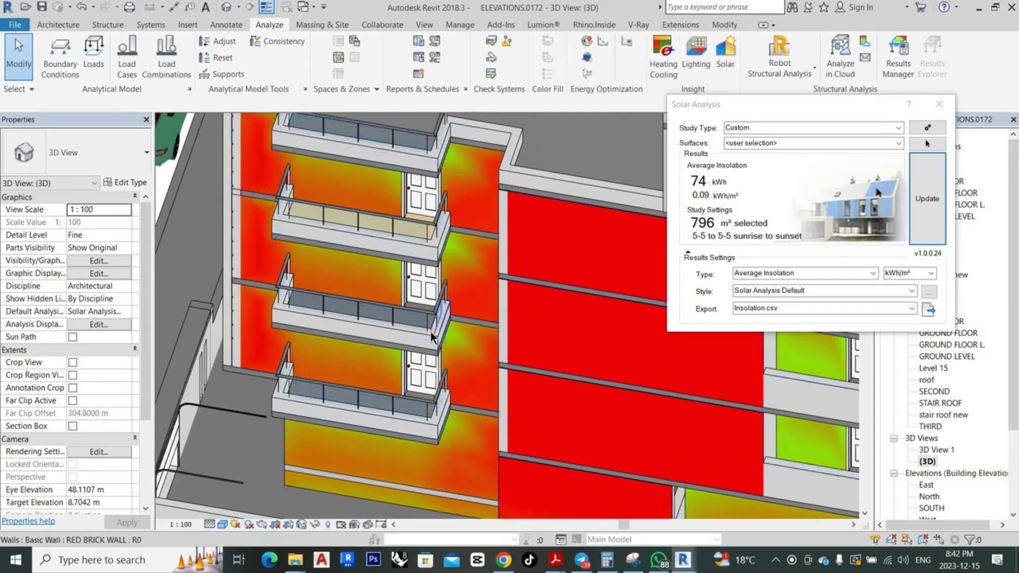
scroll(329, 330, "down", 2)
scroll(434, 335, "down", 2)
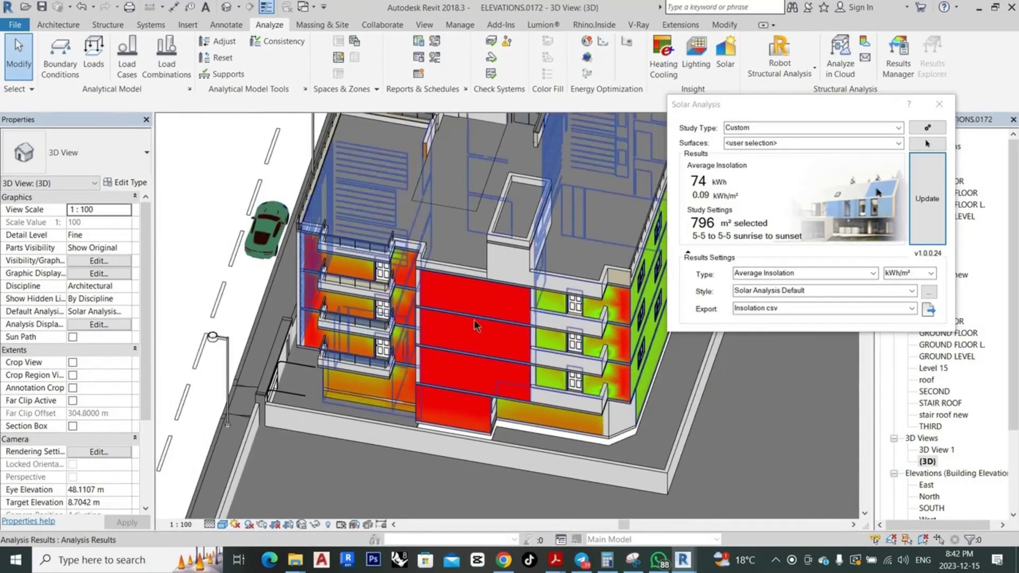
scroll(425, 336, "down", 1)
scroll(546, 259, "down", 1)
scroll(546, 259, "down", 1)
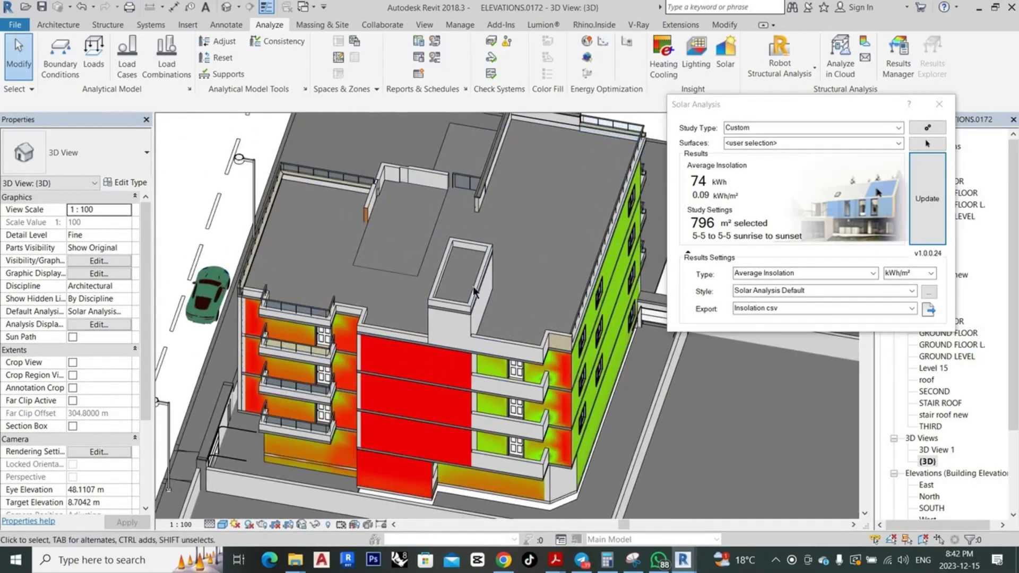
scroll(473, 285, "down", 1)
scroll(445, 232, "up", 1)
scroll(451, 278, "down", 1)
scroll(450, 278, "up", 1)
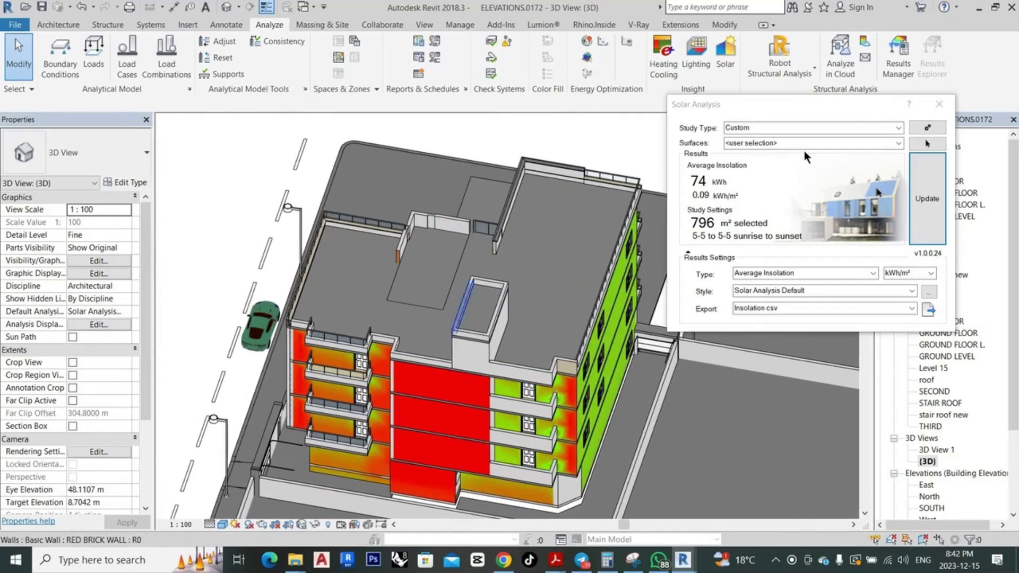